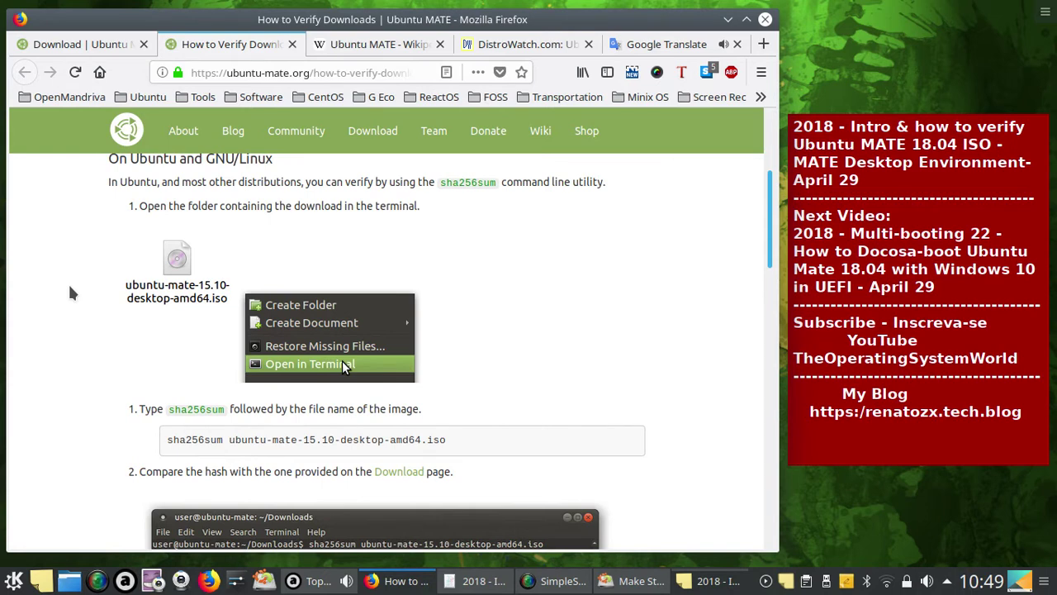
- Review the sha256sum verification instructions for Ubuntu and GNU/Linux on the How to Verify Downloads page
{"action": "scroll", "coordinate": [71, 292], "scroll_direction": "down", "scroll_amount": 1}
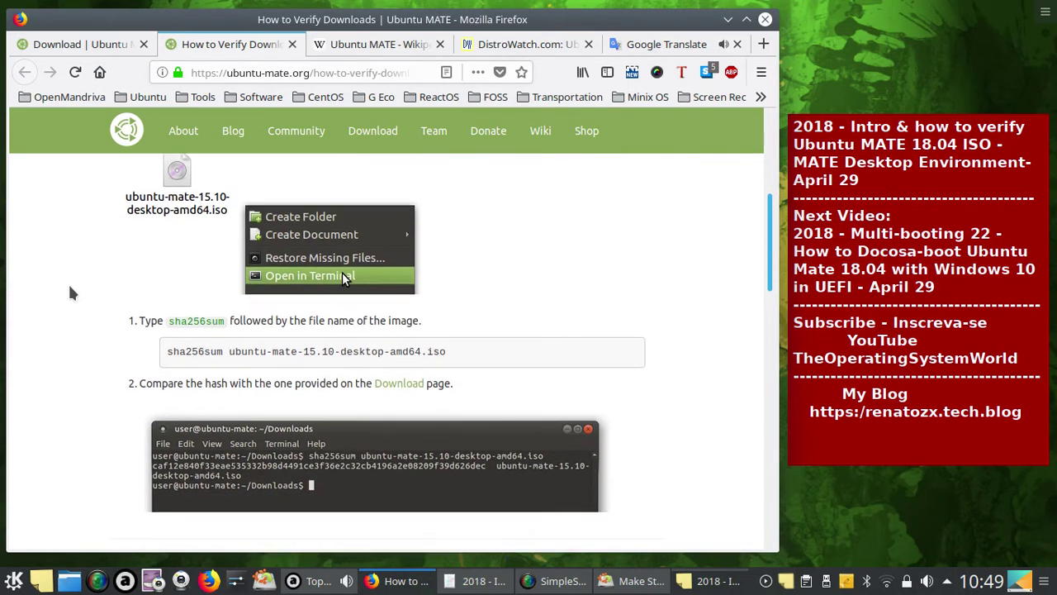
{"action": "scroll", "coordinate": [70, 292], "scroll_direction": "down", "scroll_amount": 1}
{"action": "scroll", "coordinate": [70, 292], "scroll_direction": "down", "scroll_amount": 1}
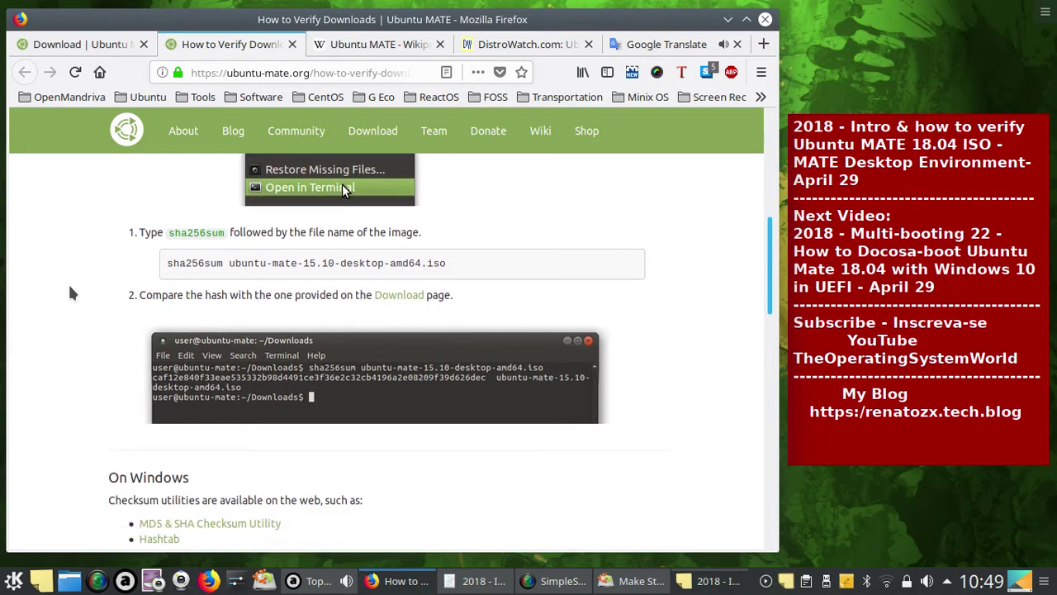
{"action": "scroll", "coordinate": [70, 292], "scroll_direction": "up", "scroll_amount": 7}
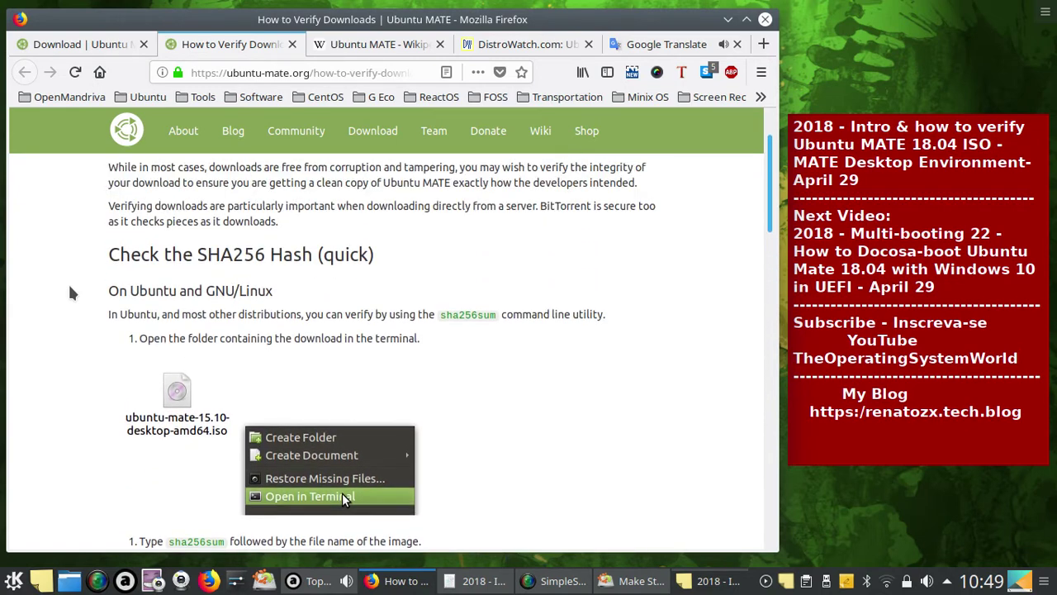
{"action": "scroll", "coordinate": [70, 292], "scroll_direction": "up", "scroll_amount": 2}
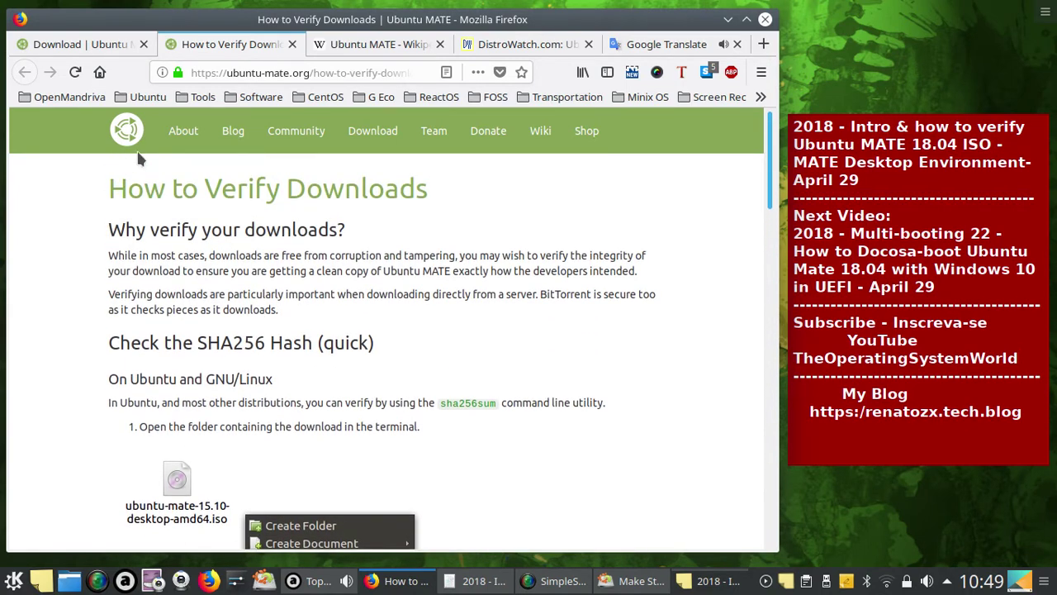
- Copy the SHA256SUM checksum of the Ubuntu MATE 18.04 desktop amd64 ISO from the Ubuntu MATE Download page
{"action": "left_click", "coordinate": [93, 47]}
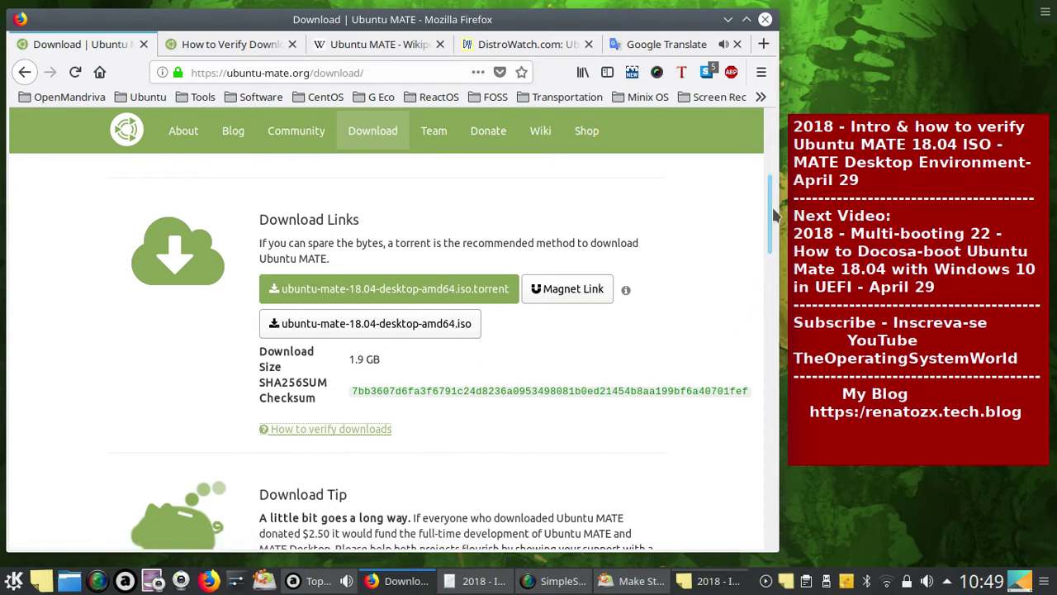
{"action": "mouse_move", "coordinate": [775, 214]}
{"action": "left_mouse_down"}
{"action": "mouse_move", "coordinate": [810, 494]}
{"action": "mouse_move", "coordinate": [771, 200]}
{"action": "left_mouse_up"}
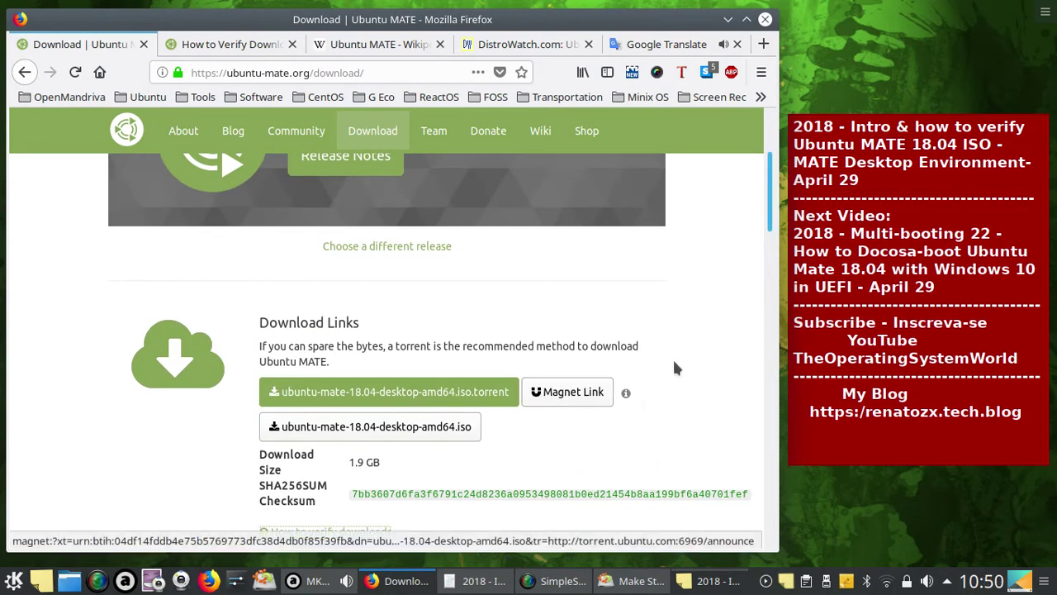
{"action": "left_click_drag", "start_coordinate": [771, 216], "coordinate": [768, 264]}
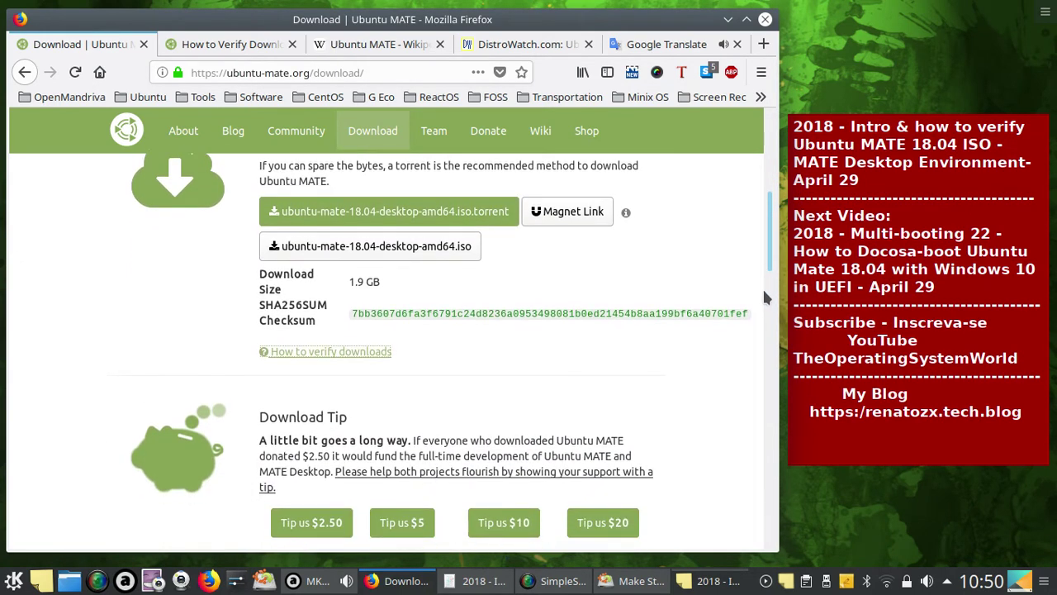
{"action": "left_click_drag", "start_coordinate": [753, 308], "coordinate": [466, 330]}
{"action": "left_click", "coordinate": [357, 312]}
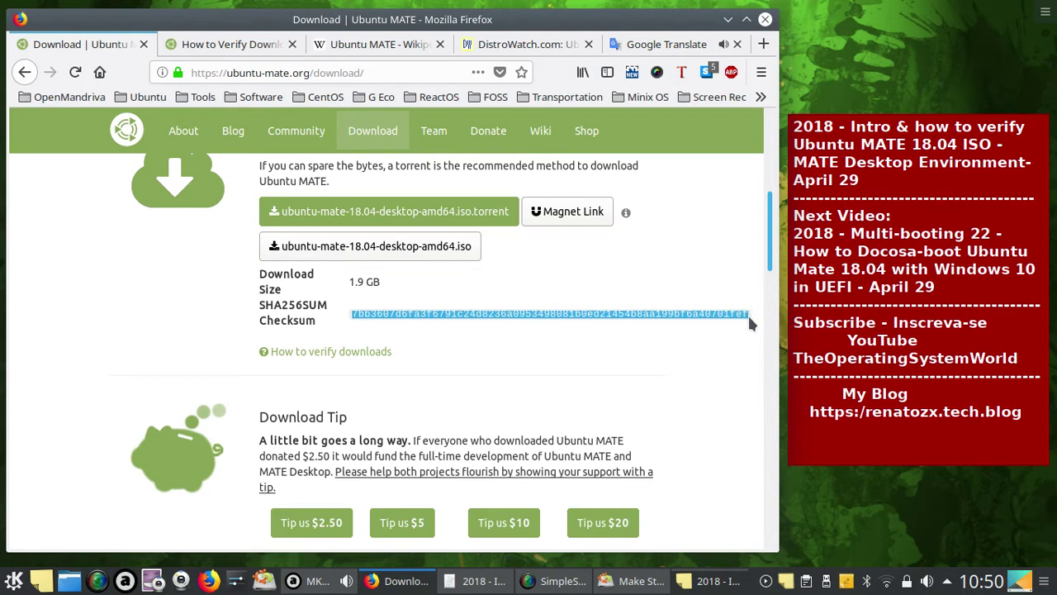
{"action": "right_click", "coordinate": [716, 312]}
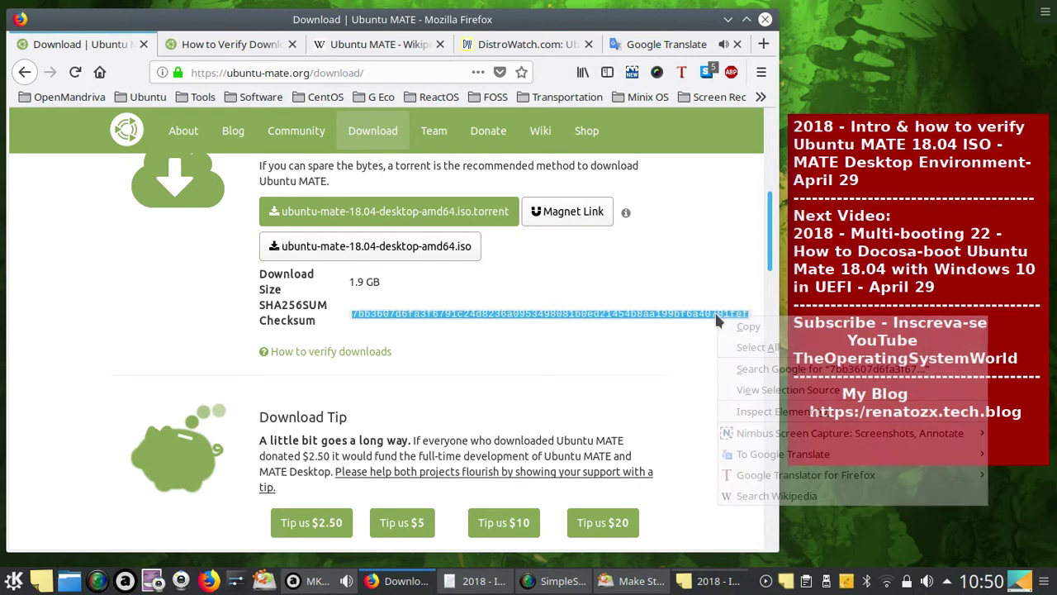
{"action": "left_click", "coordinate": [764, 327]}
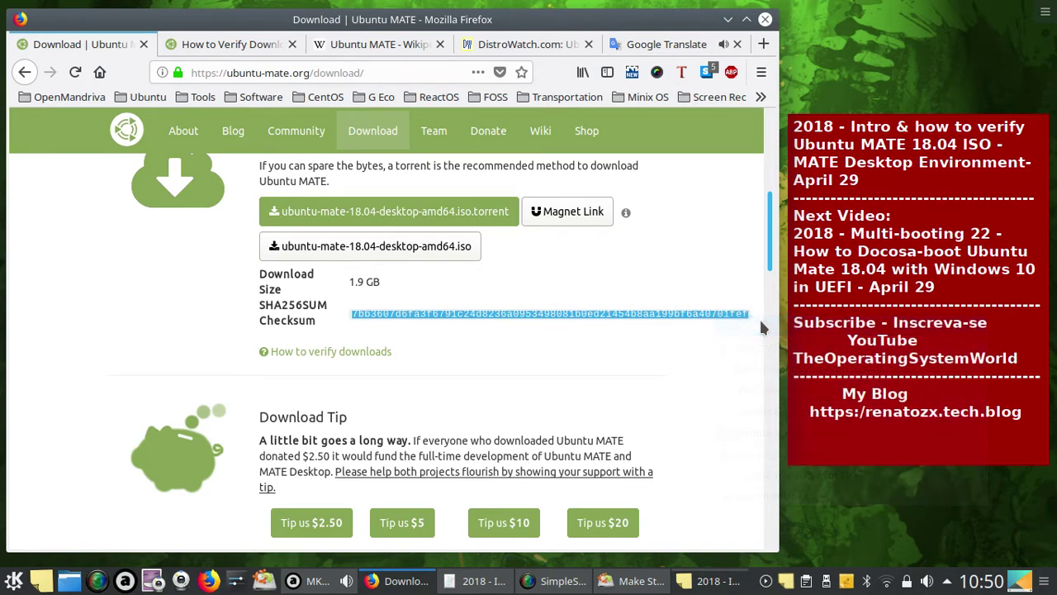
- Minimize the browser, switch to the Dolphin file manager at the Home folder and open the GT500Lin drive
{"action": "left_click", "coordinate": [727, 15]}
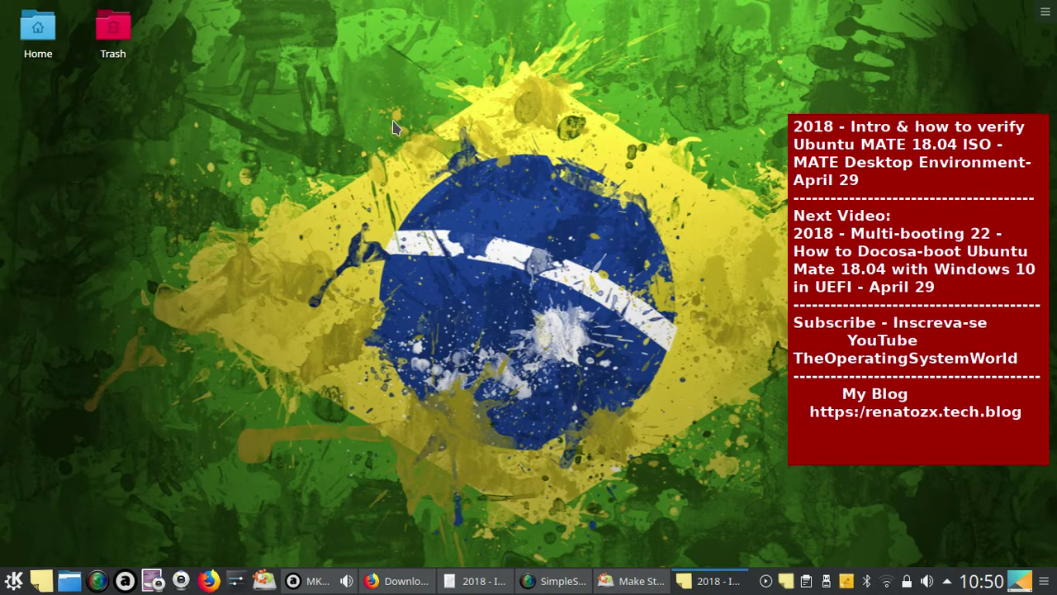
{"action": "left_click", "coordinate": [38, 26]}
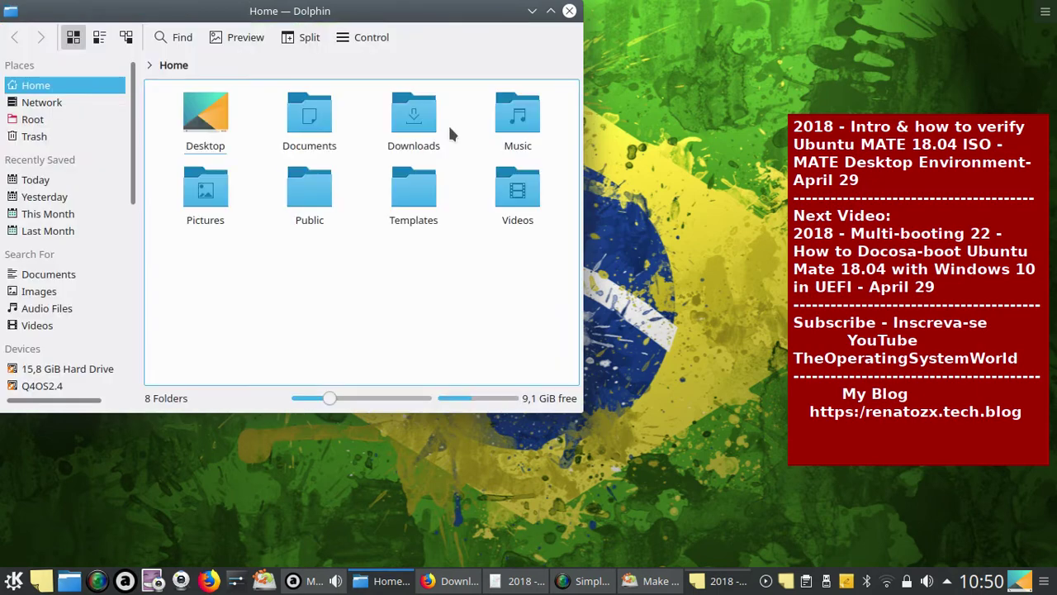
{"action": "left_click_drag", "start_coordinate": [405, 20], "coordinate": [468, 105]}
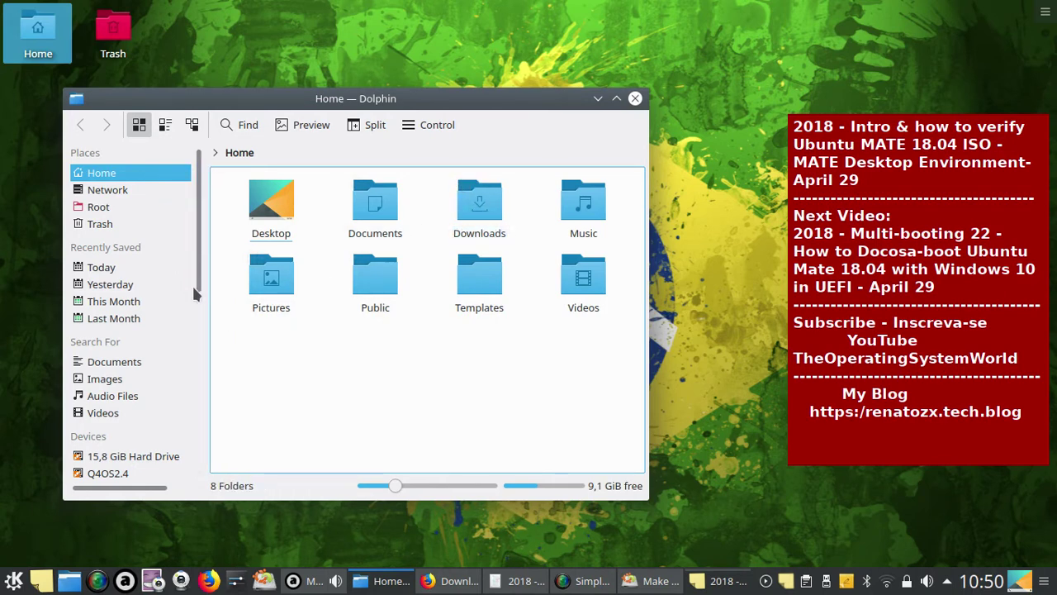
{"action": "left_click_drag", "start_coordinate": [193, 304], "coordinate": [198, 392]}
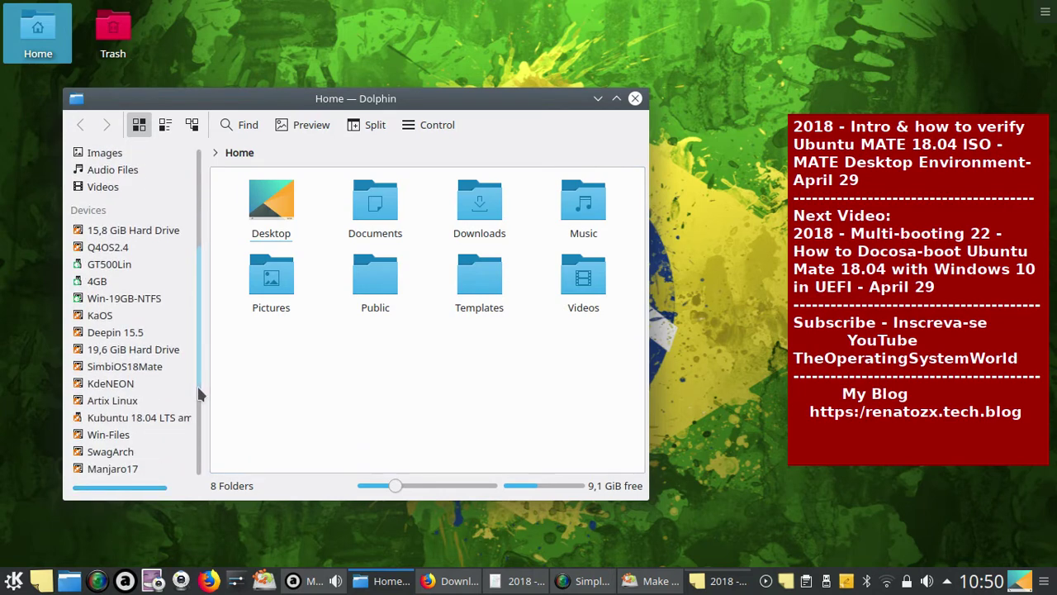
{"action": "left_click", "coordinate": [117, 266]}
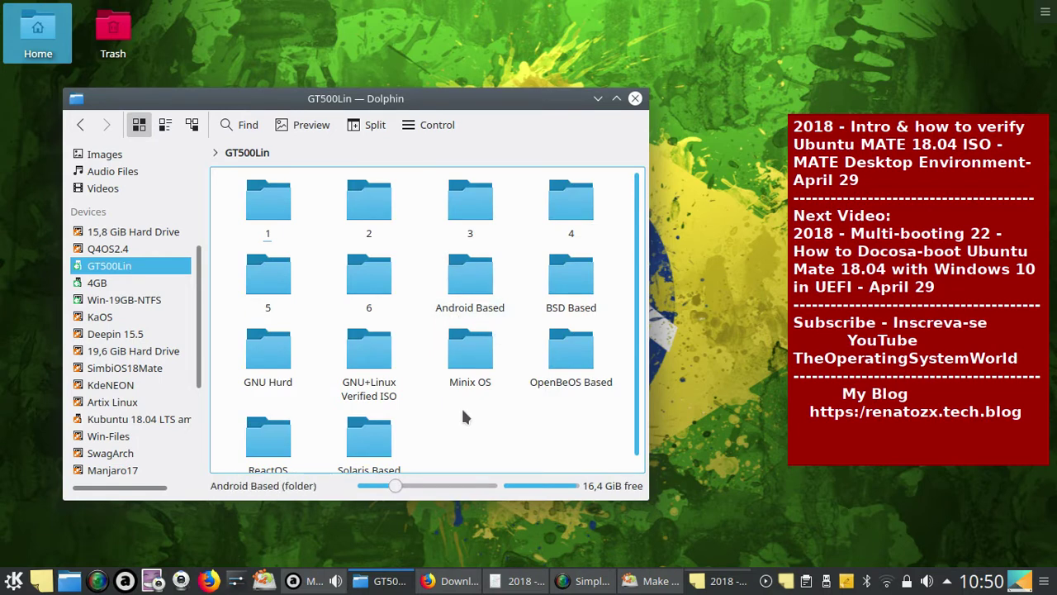
- Go to the UbuntuMATE folder inside GNU+Linux Verified ISO, Ubuntu Based, Ubuntu
{"action": "left_click", "coordinate": [375, 365]}
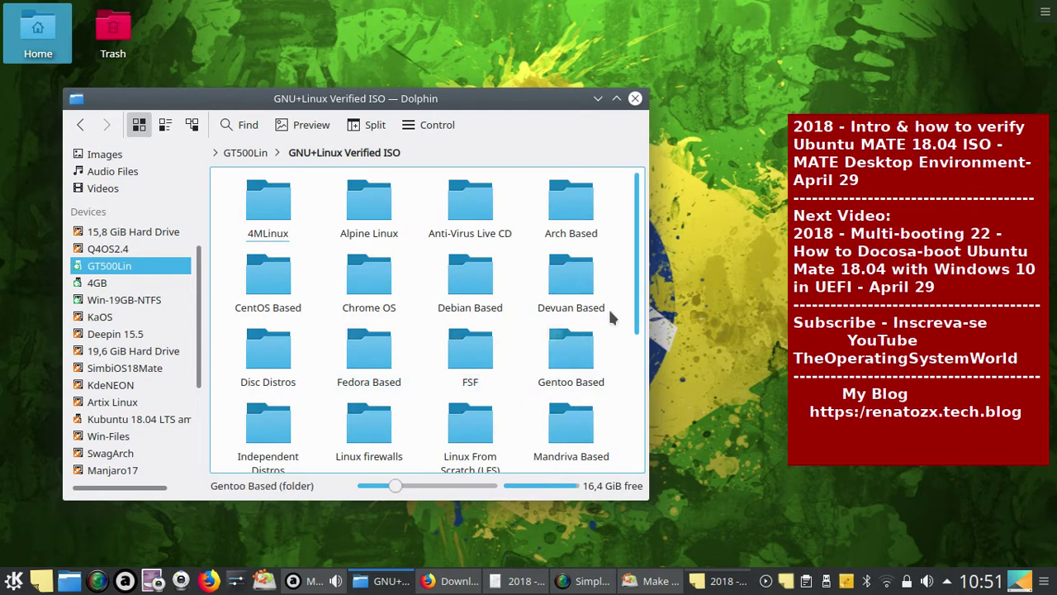
{"action": "left_click_drag", "start_coordinate": [636, 225], "coordinate": [633, 403]}
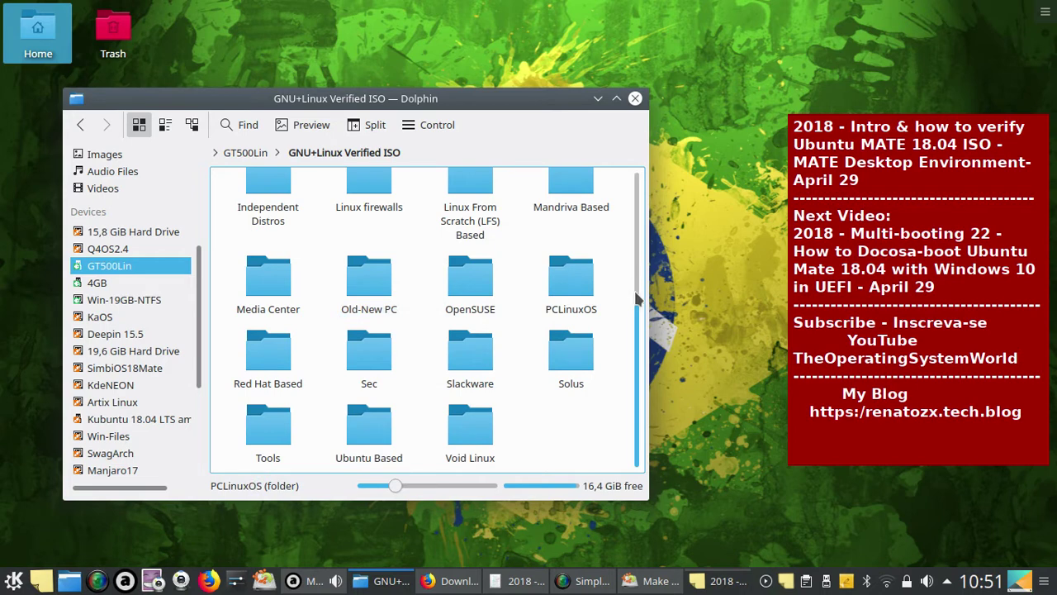
{"action": "left_click", "coordinate": [366, 426]}
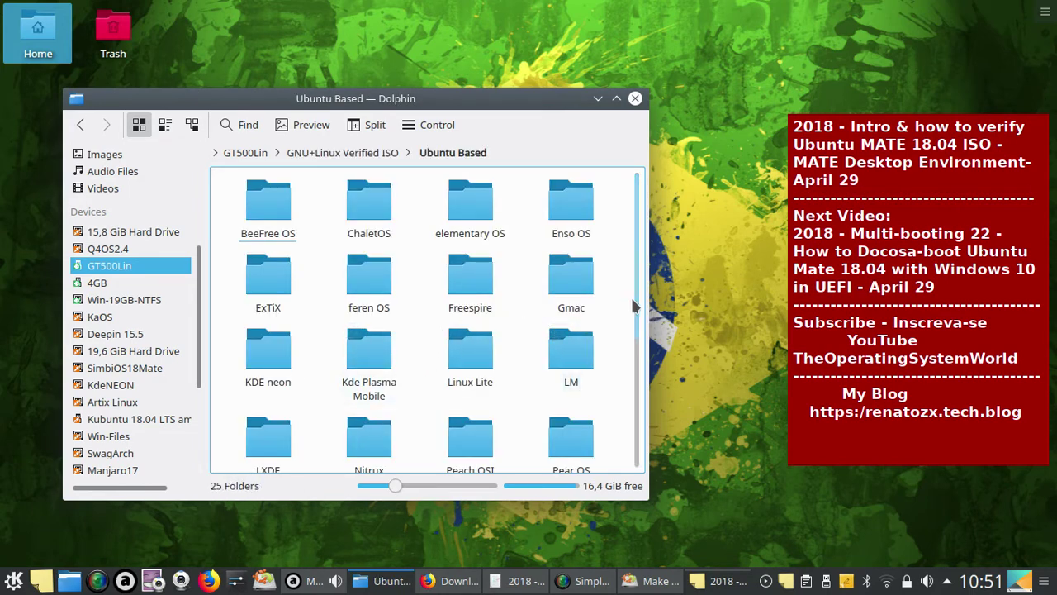
{"action": "left_click_drag", "start_coordinate": [643, 314], "coordinate": [625, 436]}
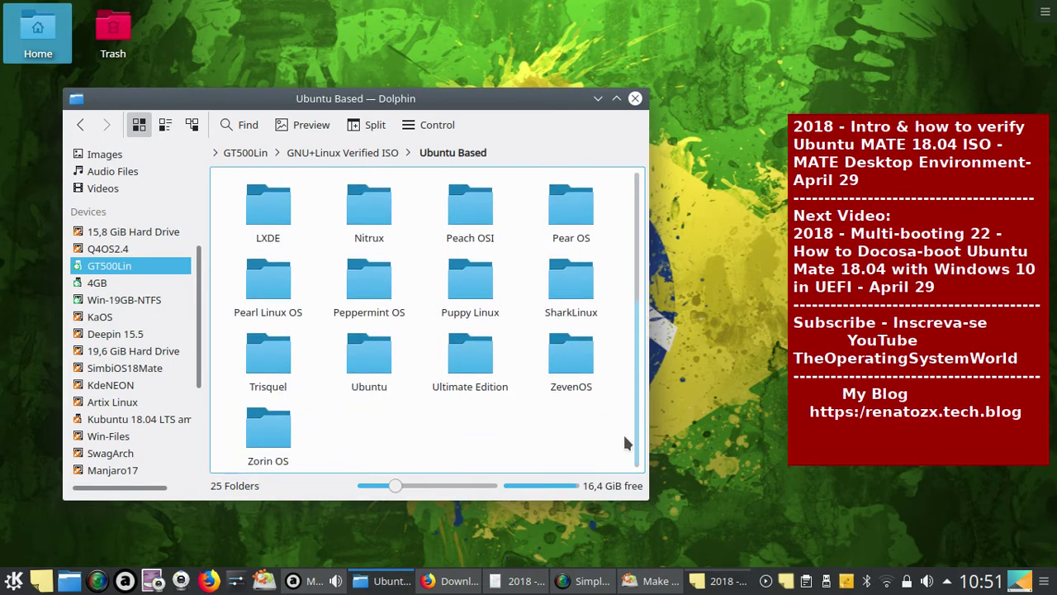
{"action": "left_click", "coordinate": [368, 364]}
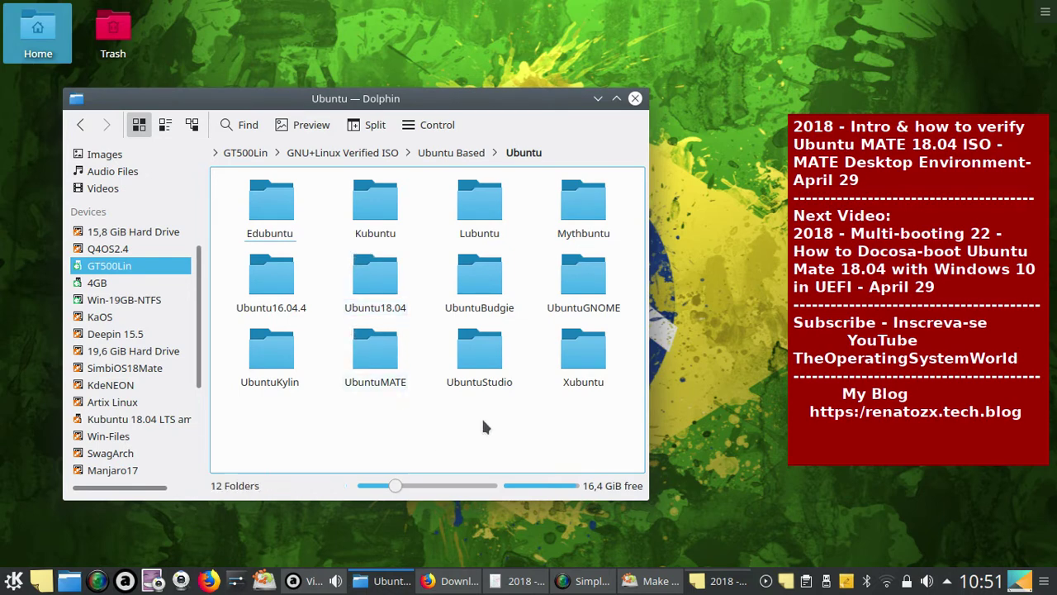
{"action": "left_click", "coordinate": [365, 347]}
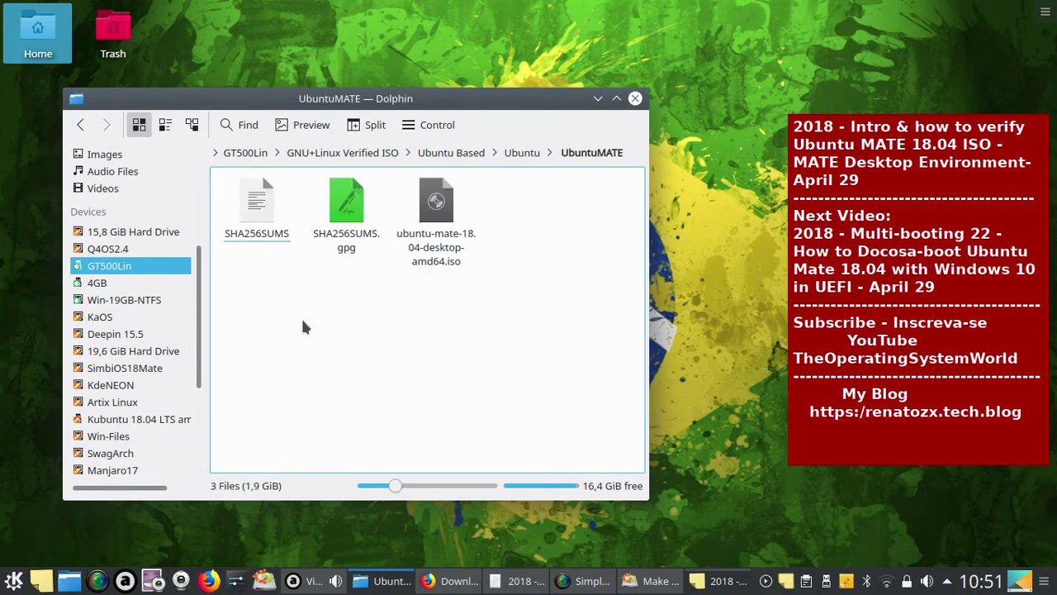
- Open the SHA256SUMS file from the UbuntuMATE folder in the Kate text editor
{"action": "left_click", "coordinate": [257, 214]}
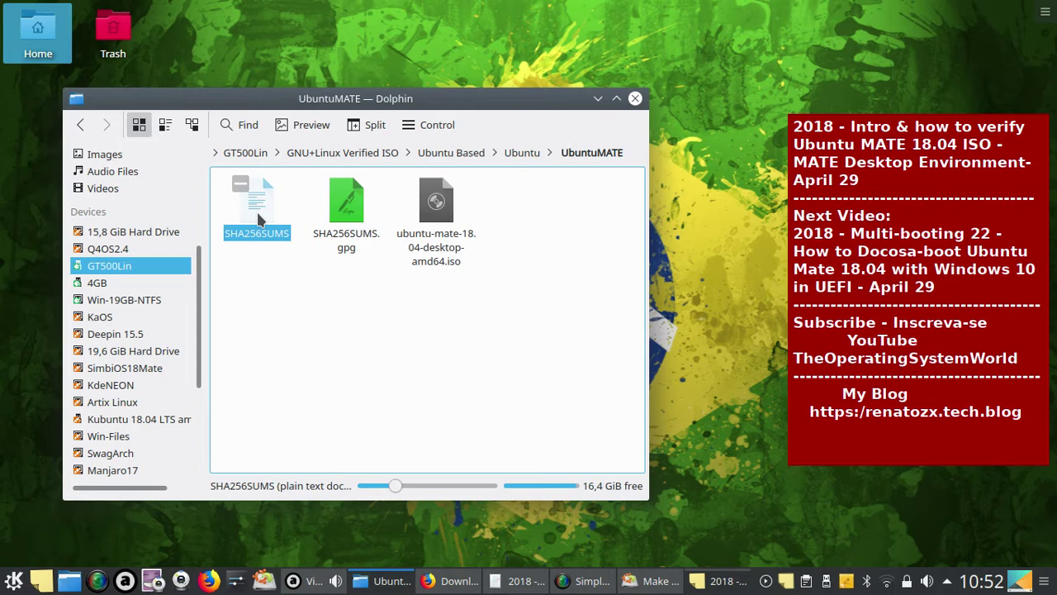
{"action": "left_click", "coordinate": [255, 304]}
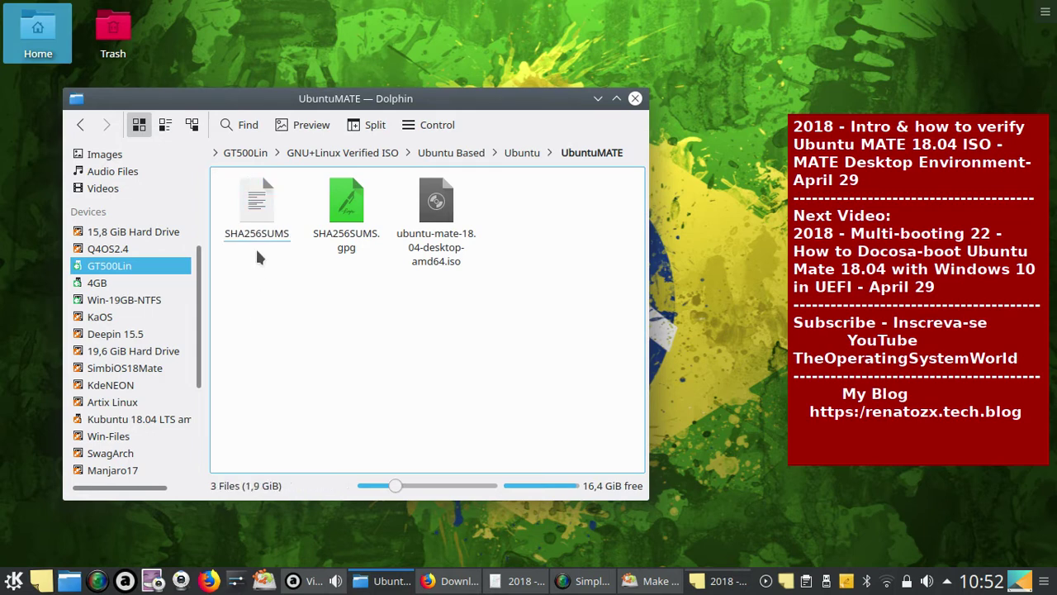
{"action": "left_click", "coordinate": [255, 208]}
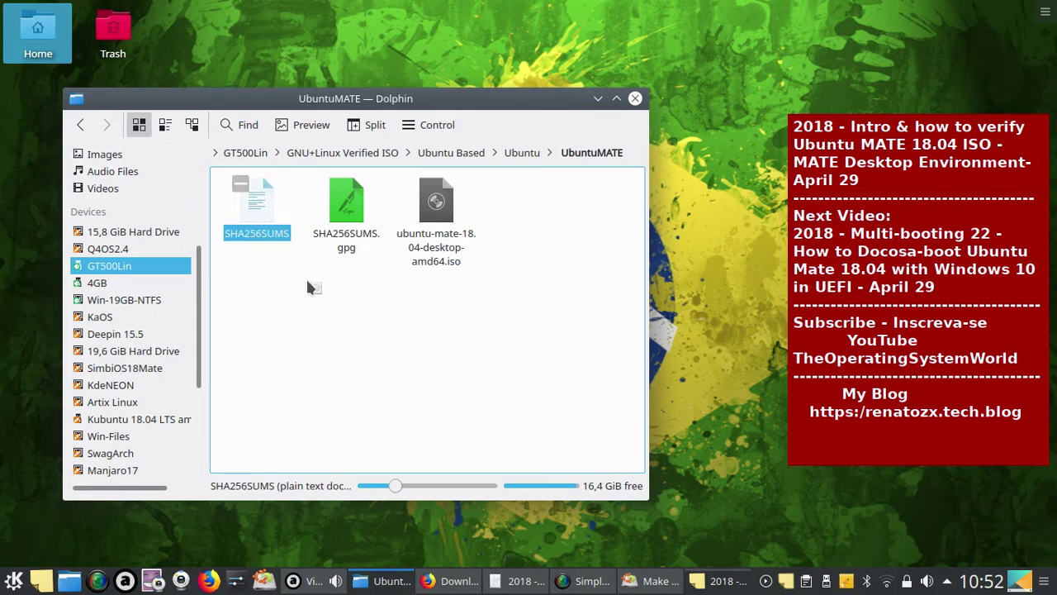
{"action": "key", "text": "Return"}
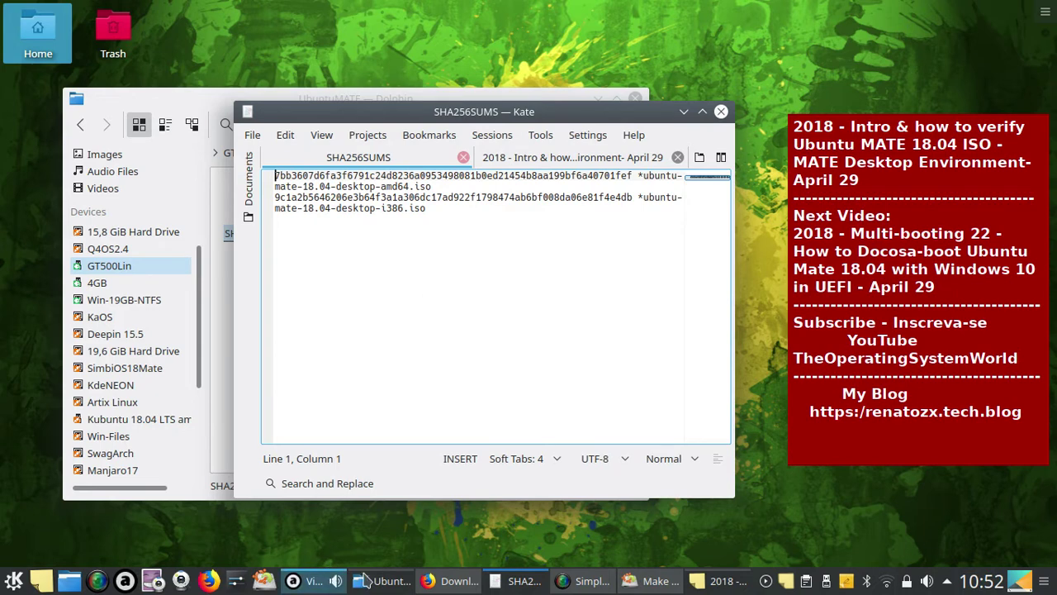
- Compare the checksum on the Ubuntu MATE Download page with the SHA256SUMS file, then return to the UbuntuMATE folder
{"action": "mouse_move", "coordinate": [453, 584]}
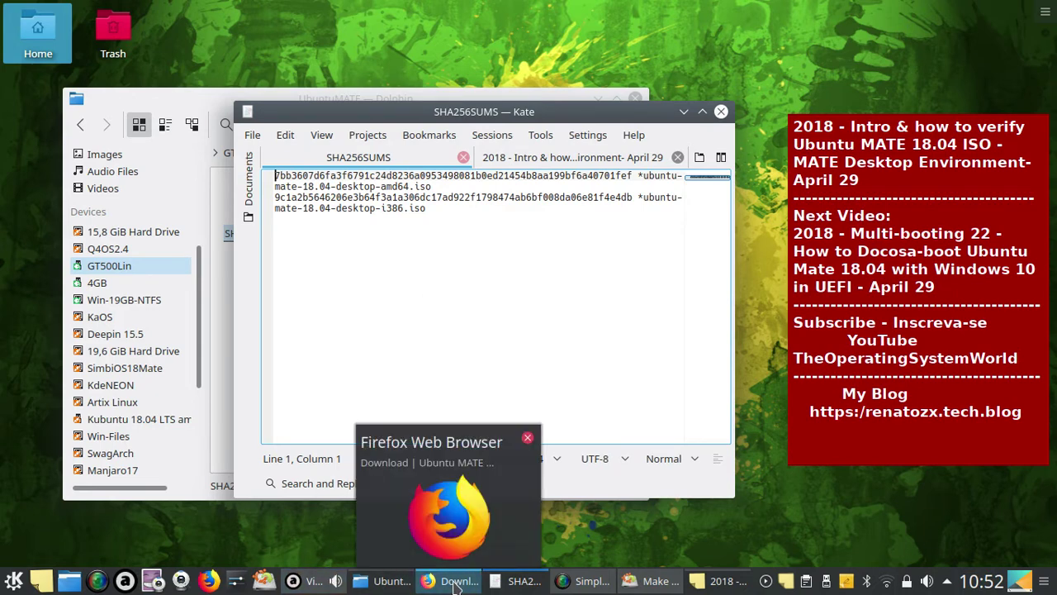
{"action": "left_click", "coordinate": [452, 581]}
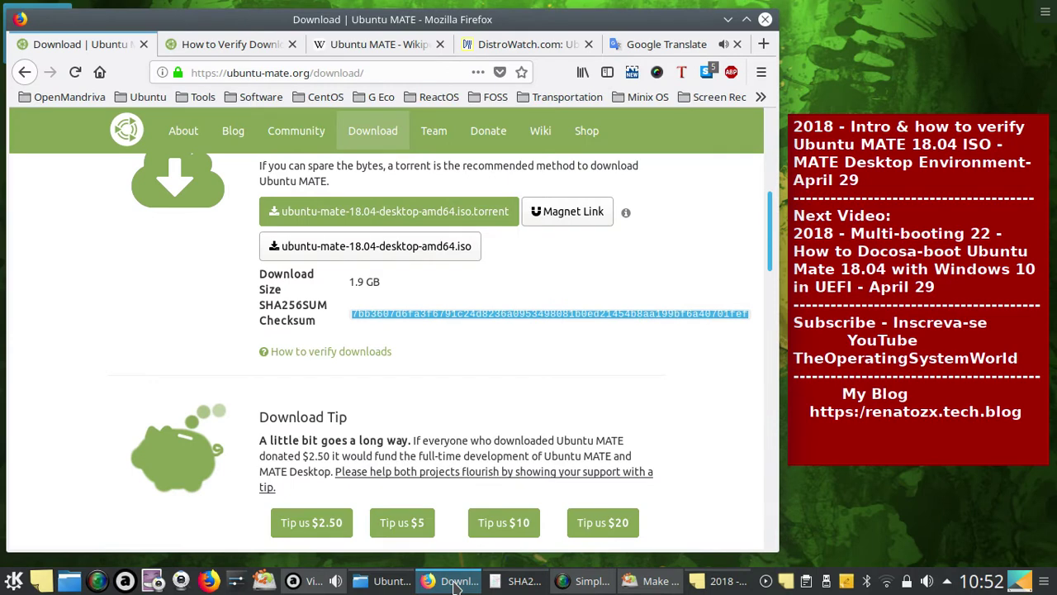
{"action": "mouse_move", "coordinate": [424, 584]}
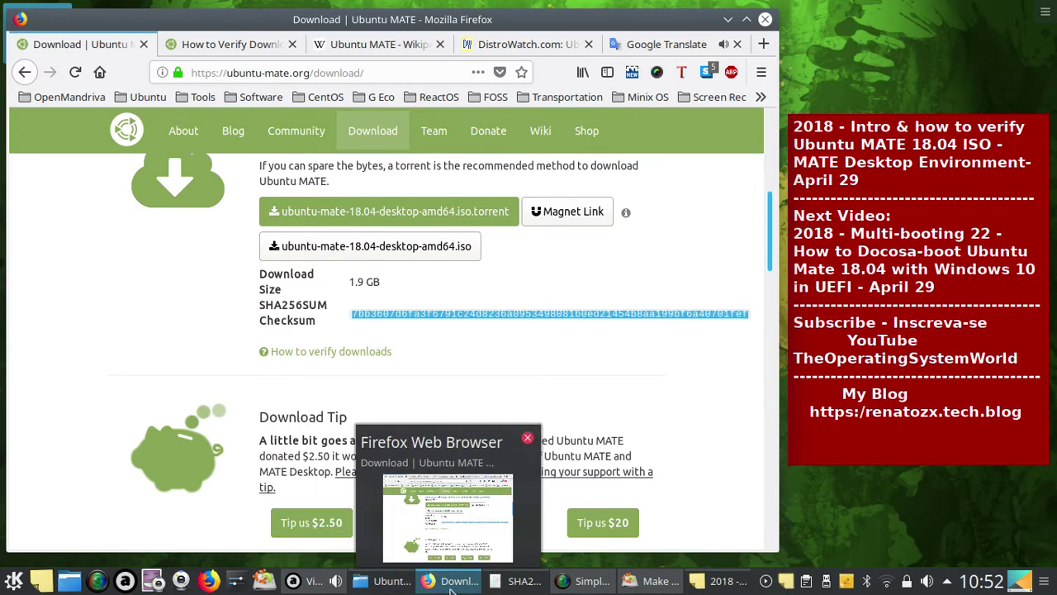
{"action": "left_click", "coordinate": [450, 583]}
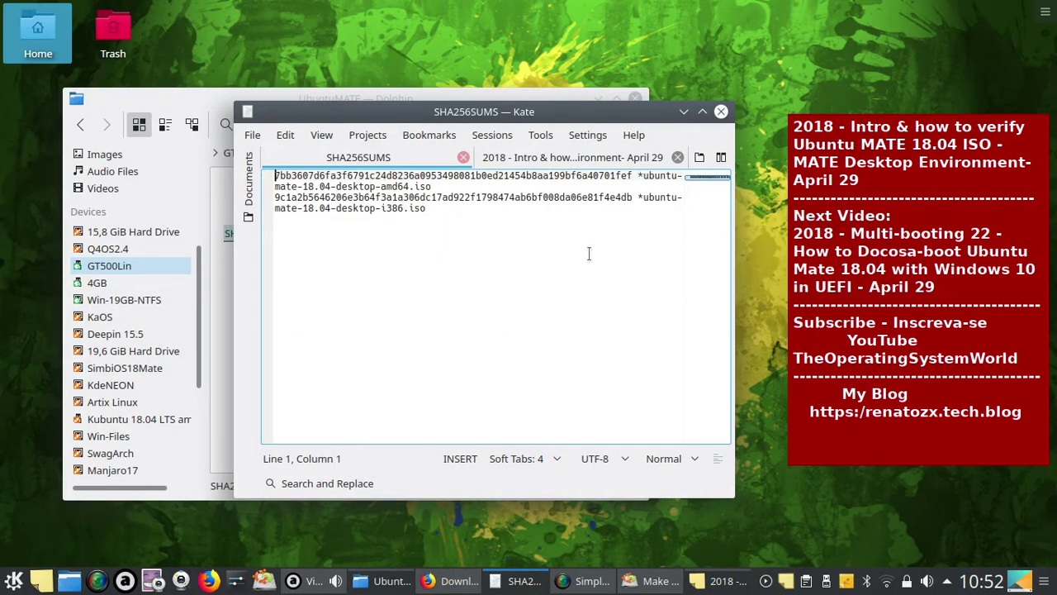
{"action": "left_click", "coordinate": [684, 112]}
{"action": "left_click", "coordinate": [396, 321]}
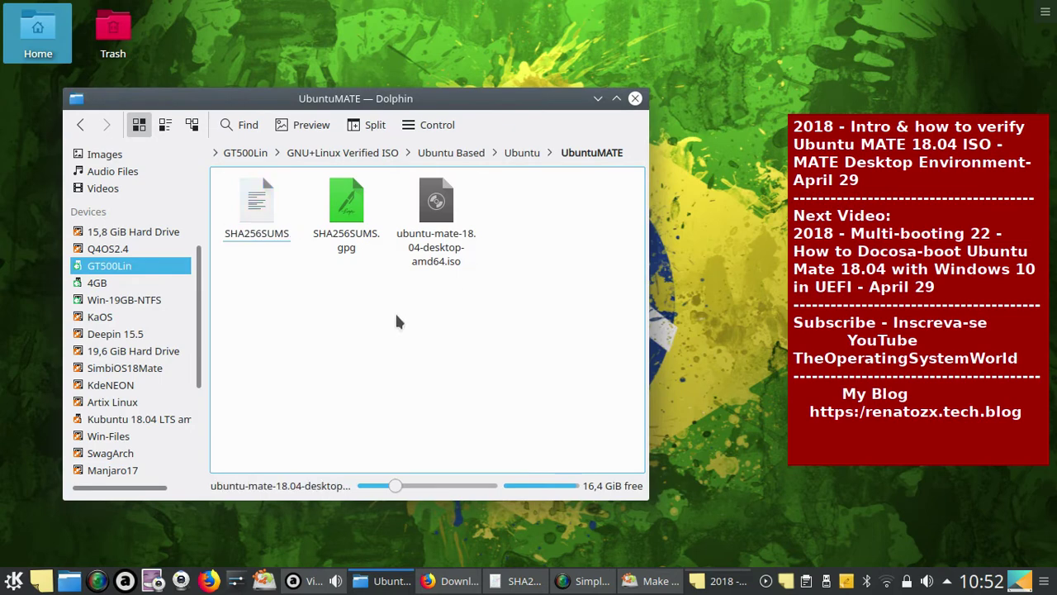
- Check the general, permissions and sharing properties of the UbuntuMATE folder and close them without changes
{"action": "right_click", "coordinate": [463, 353]}
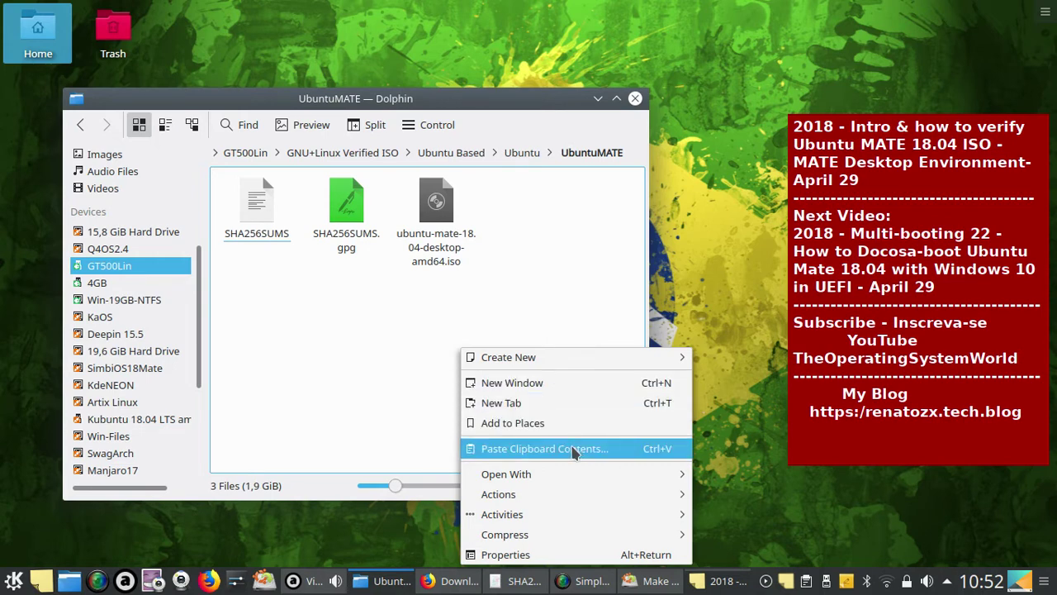
{"action": "left_click", "coordinate": [545, 556]}
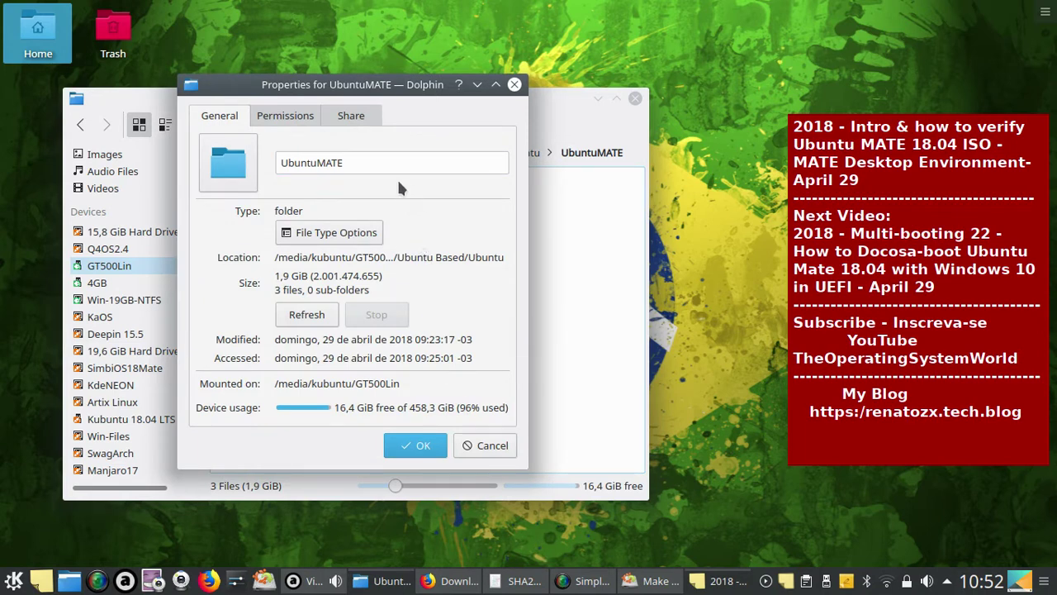
{"action": "left_click", "coordinate": [306, 116]}
{"action": "left_click", "coordinate": [356, 117]}
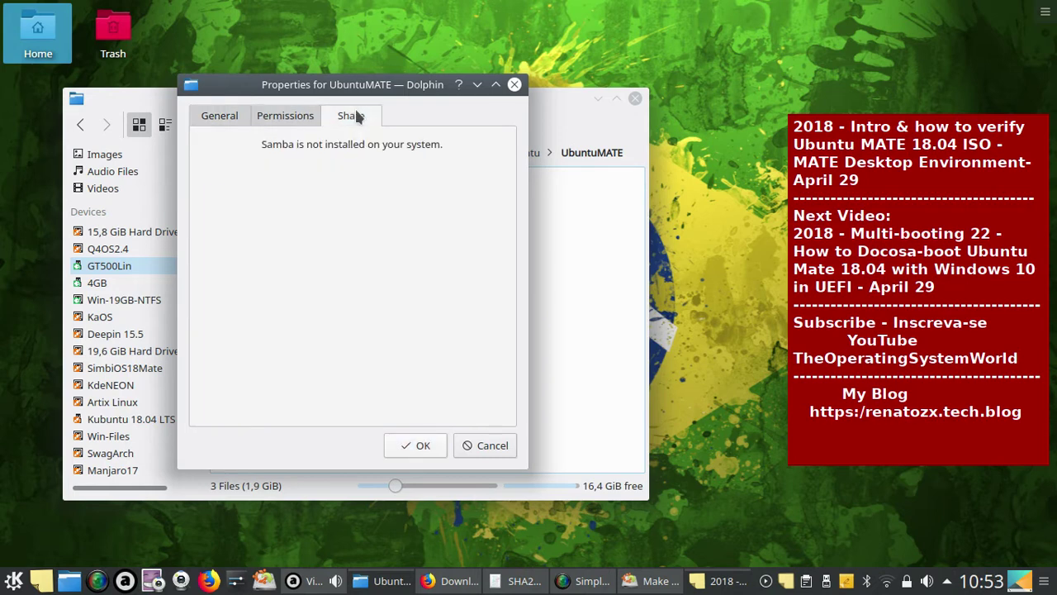
{"action": "left_click", "coordinate": [515, 84]}
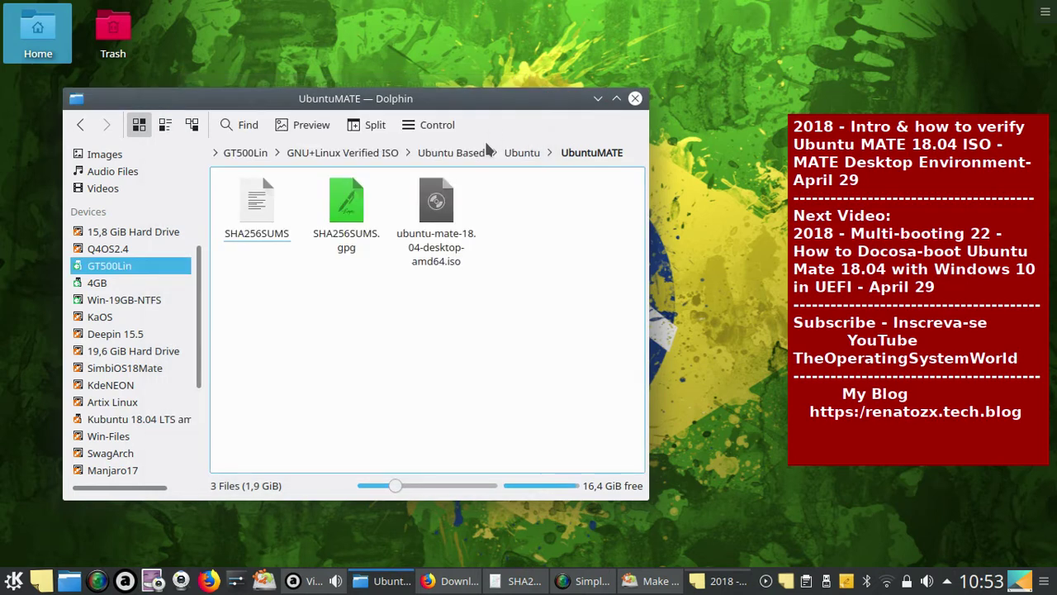
- Paste the copied checksum as the expected checksum in the properties of ubuntu-mate-18.04-desktop-amd64.iso
{"action": "right_click", "coordinate": [436, 203]}
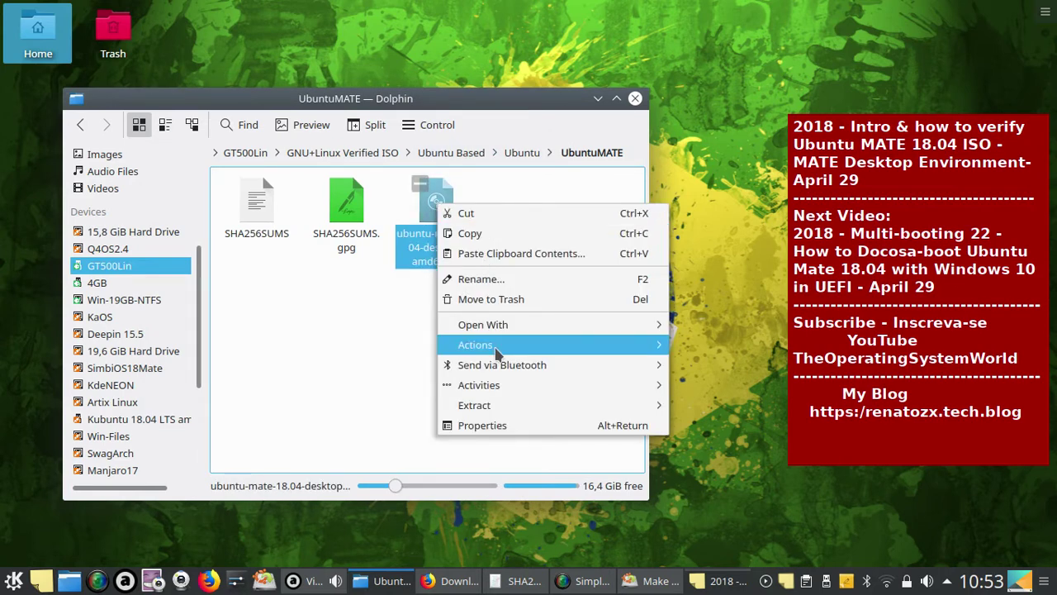
{"action": "left_click", "coordinate": [488, 426]}
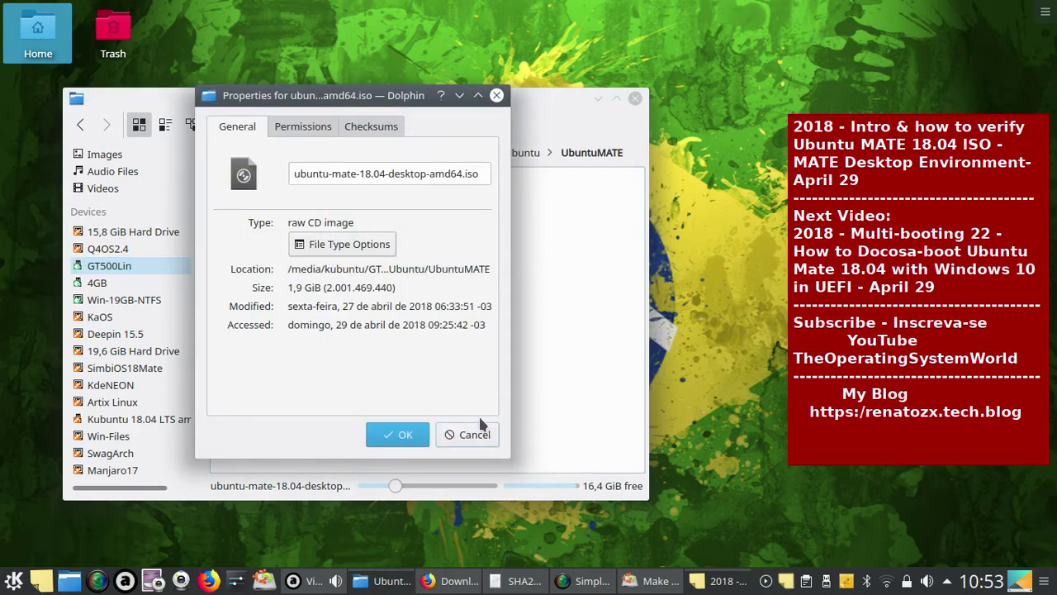
{"action": "left_click", "coordinate": [380, 131]}
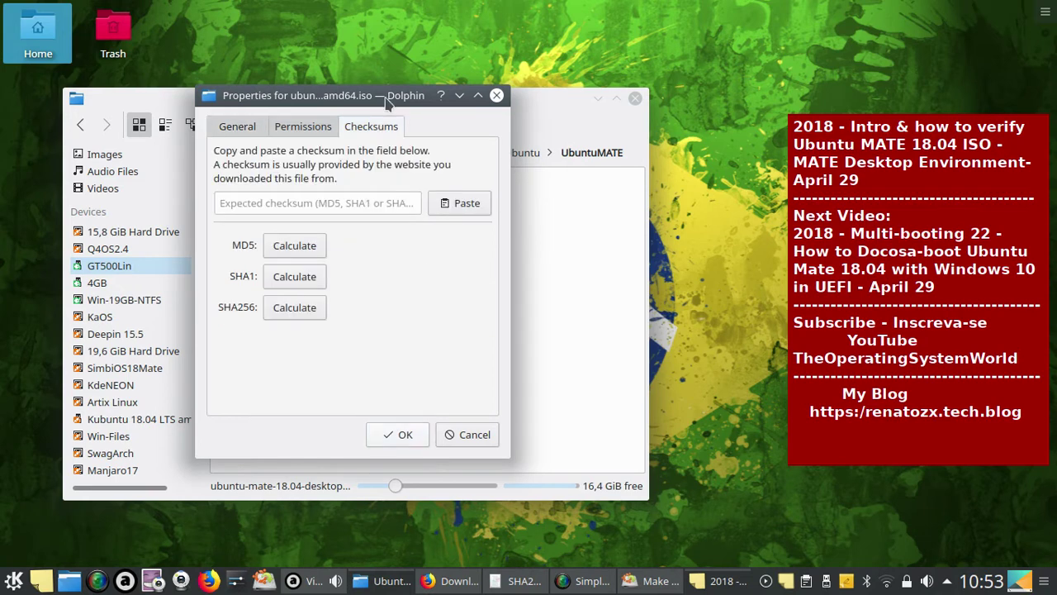
{"action": "left_click_drag", "start_coordinate": [384, 95], "coordinate": [475, 109]}
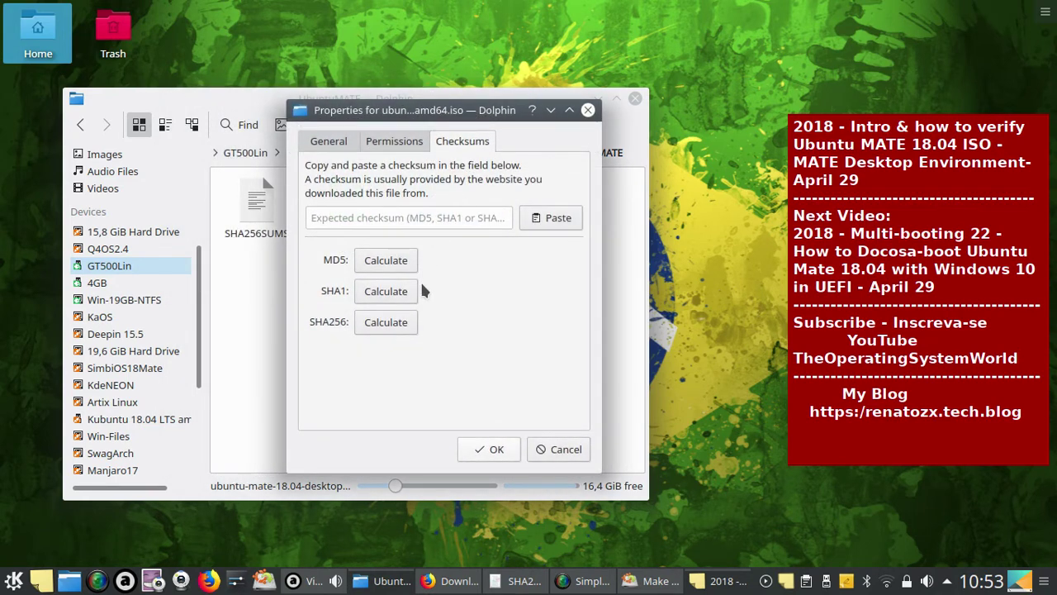
{"action": "left_click", "coordinate": [437, 219]}
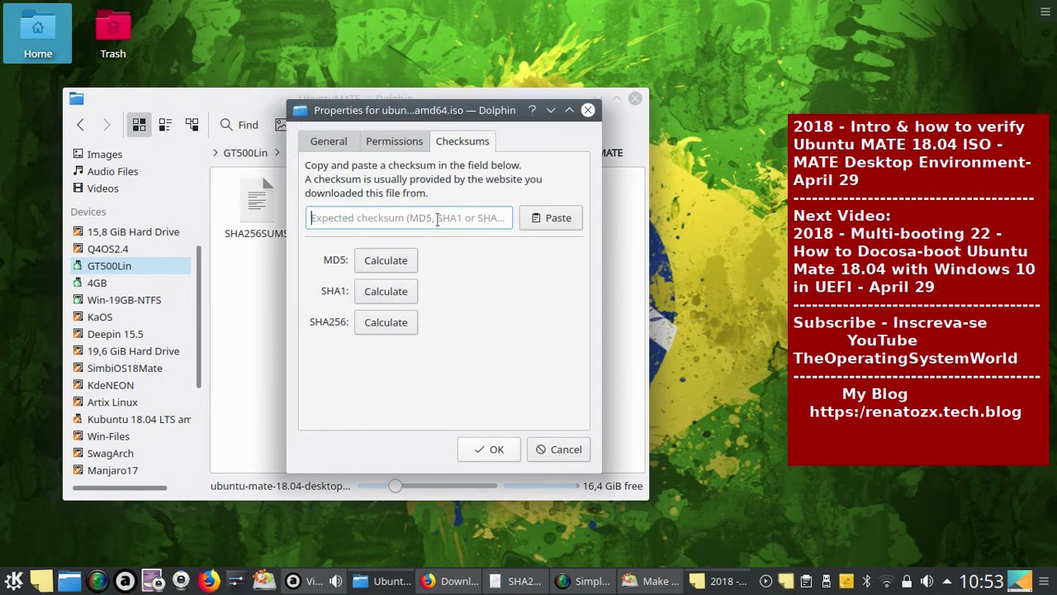
{"action": "right_click", "coordinate": [438, 219]}
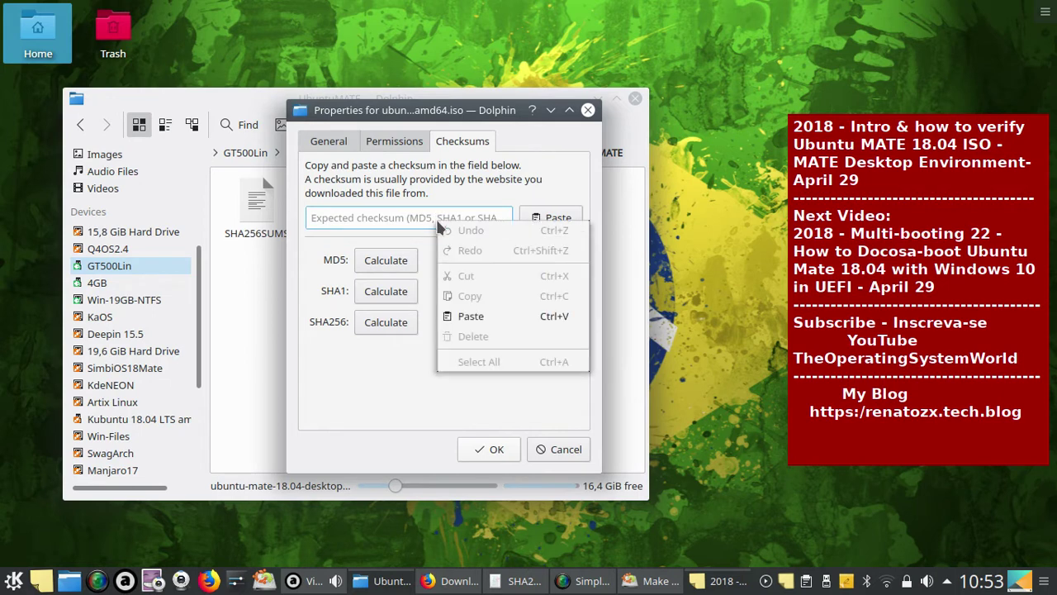
{"action": "left_click", "coordinate": [471, 317]}
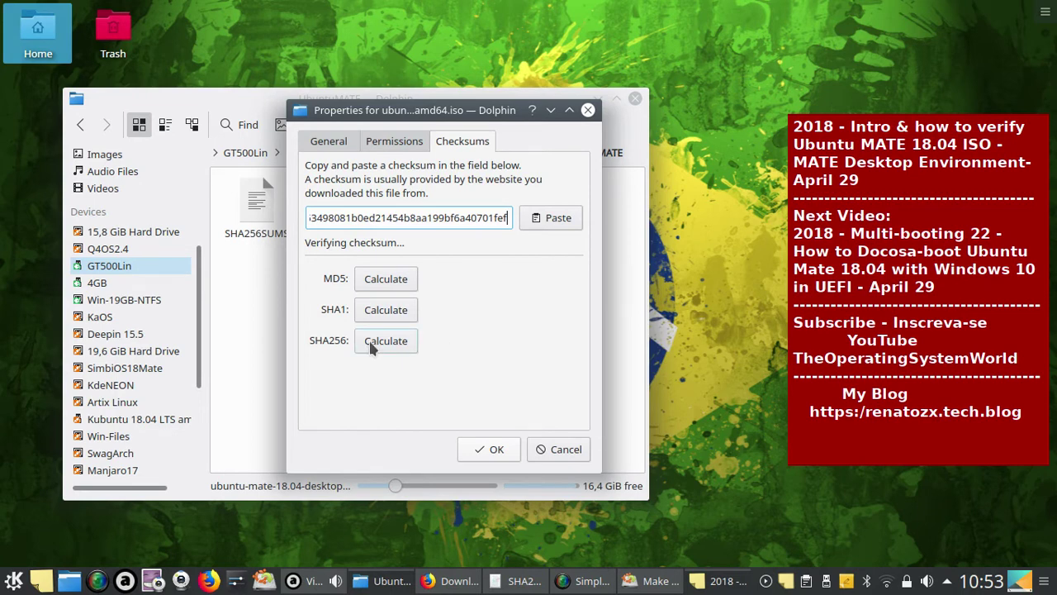
- Switch to the Google Translate page in Firefox and translate the video description into Chinese (Traditional)
{"action": "left_click", "coordinate": [437, 585]}
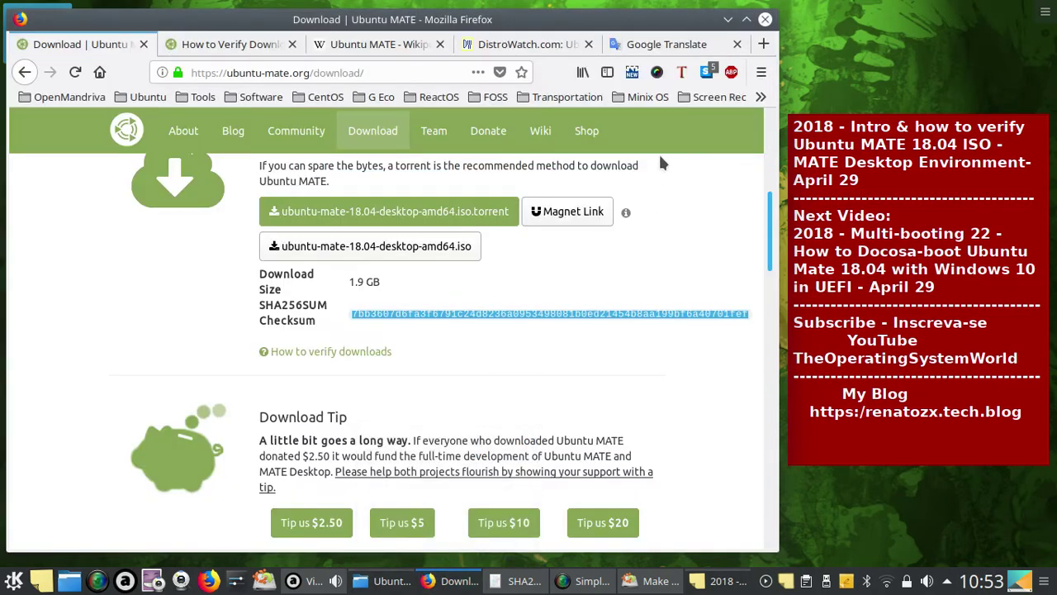
{"action": "left_click", "coordinate": [692, 50]}
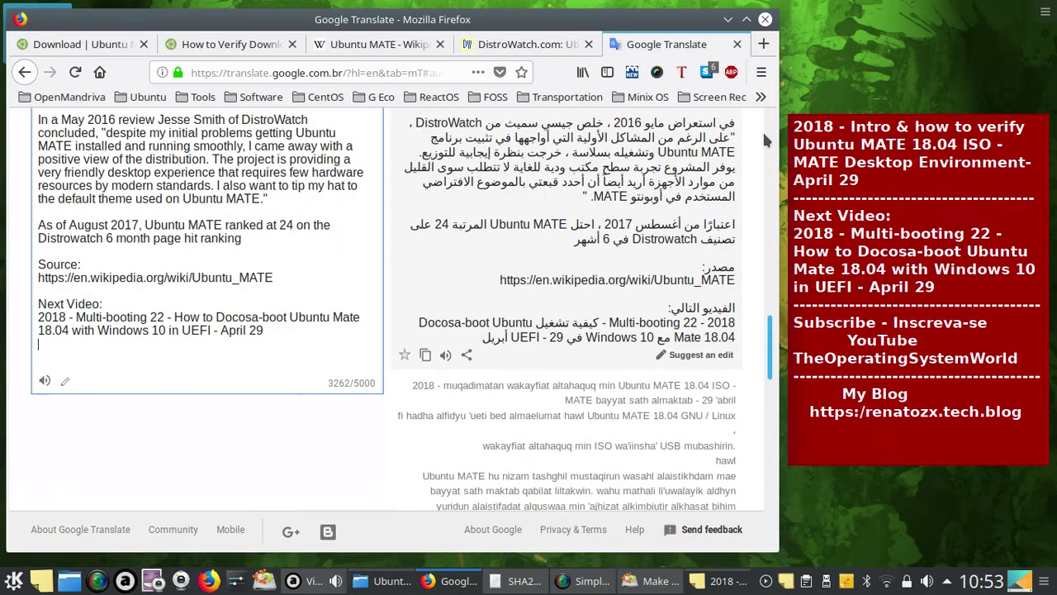
{"action": "left_click", "coordinate": [772, 132]}
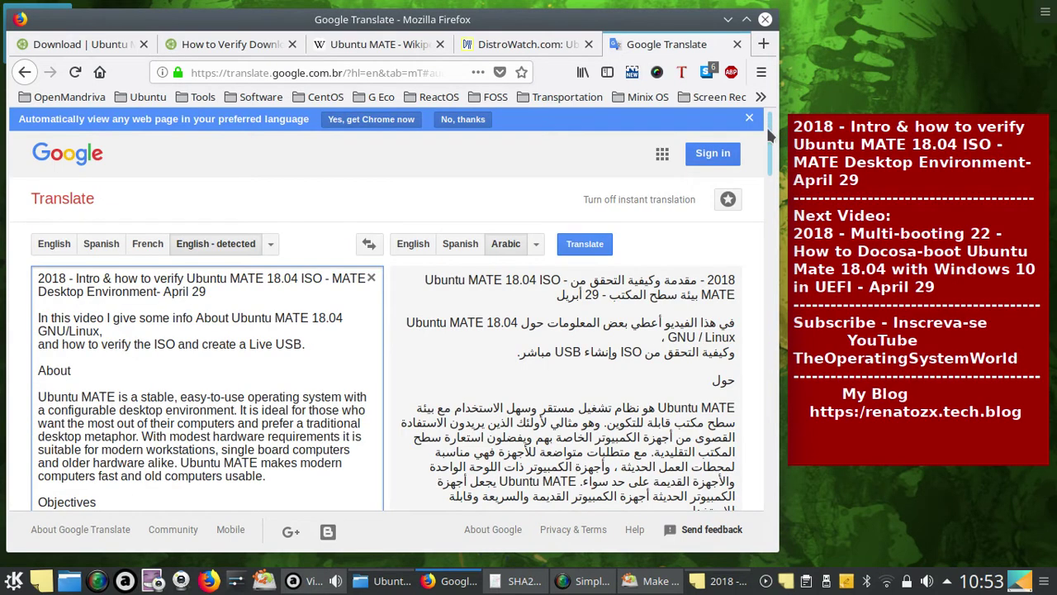
{"action": "left_click", "coordinate": [537, 243]}
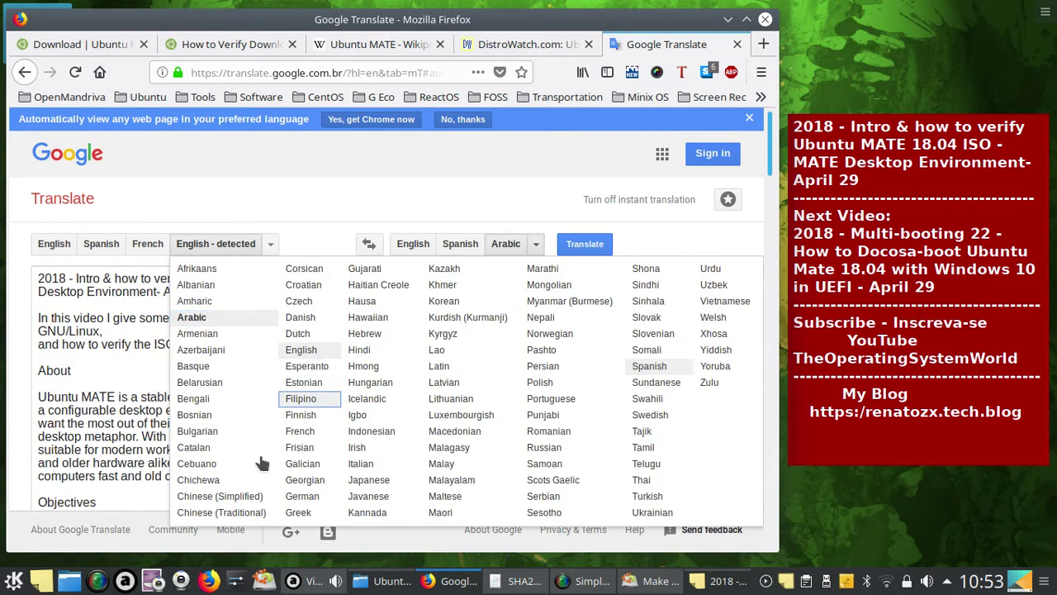
{"action": "left_click", "coordinate": [218, 513]}
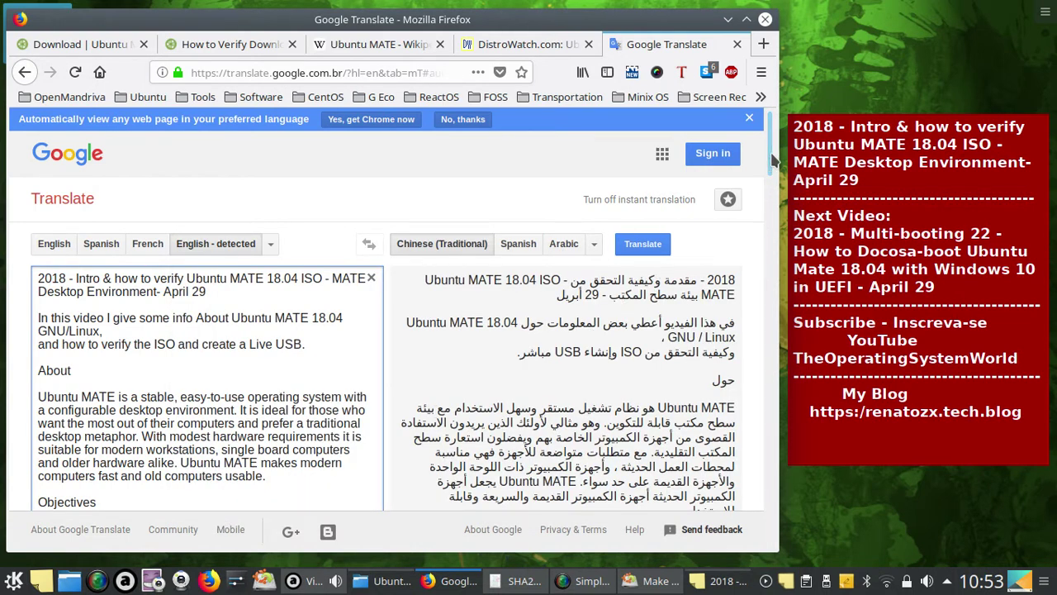
- Play the Chinese translation aloud and minimize the Firefox window
{"action": "left_click_drag", "start_coordinate": [771, 154], "coordinate": [761, 365]}
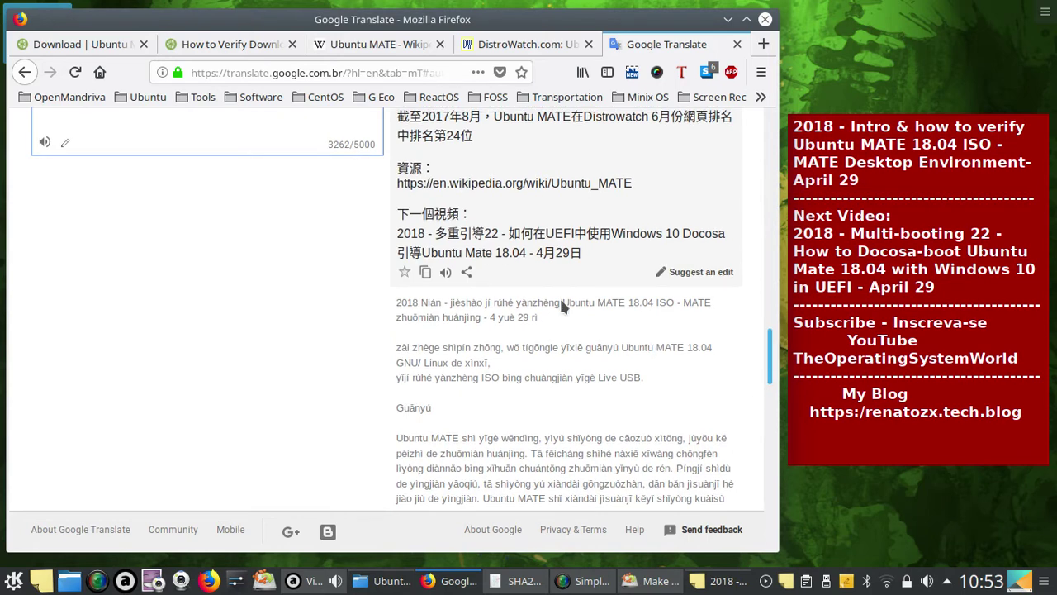
{"action": "left_click", "coordinate": [446, 274]}
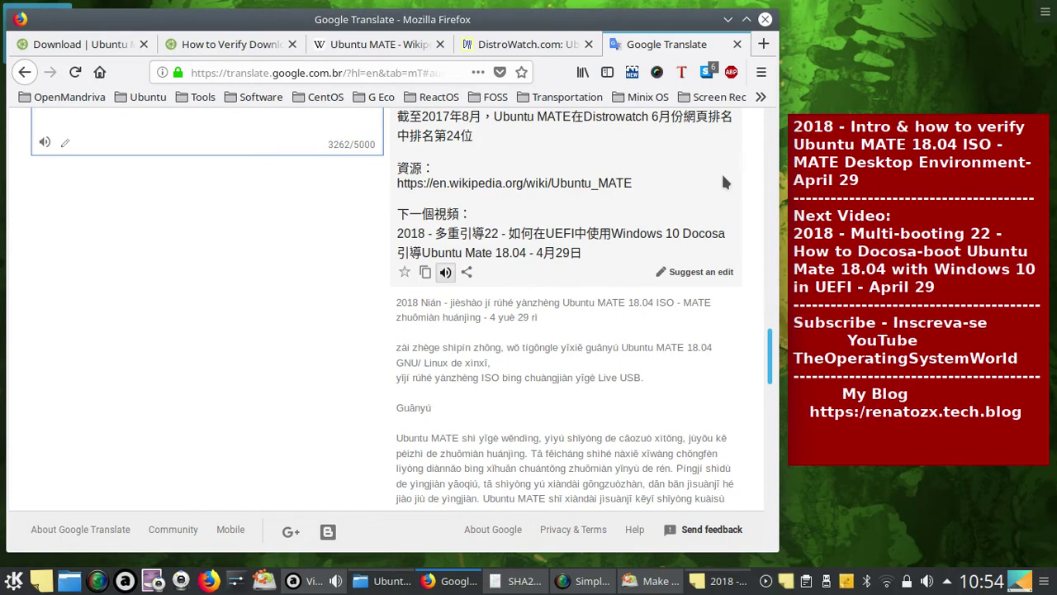
{"action": "left_click_drag", "start_coordinate": [774, 342], "coordinate": [766, 118]}
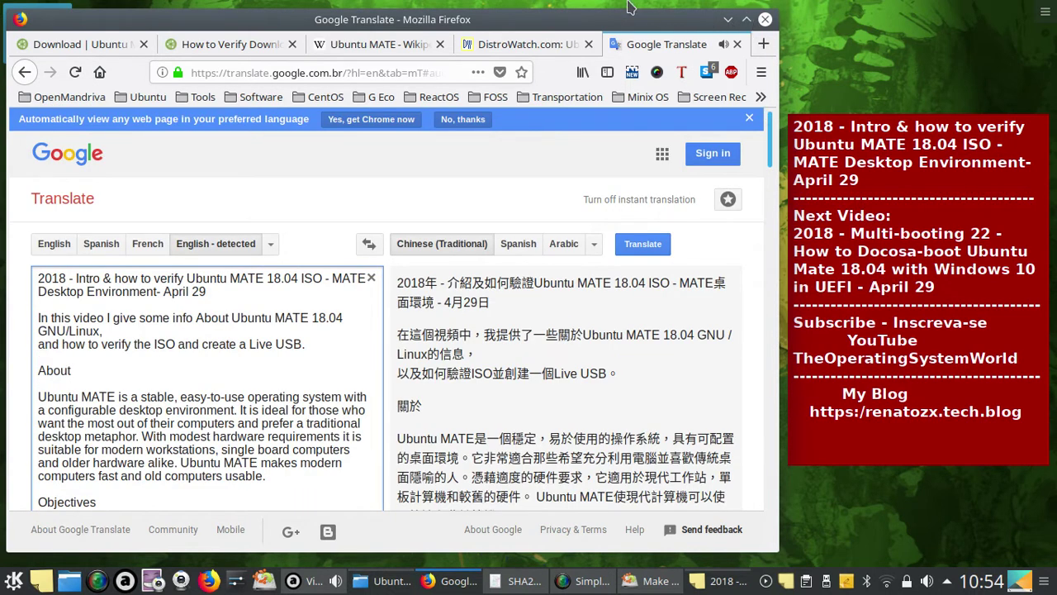
{"action": "left_click", "coordinate": [728, 20]}
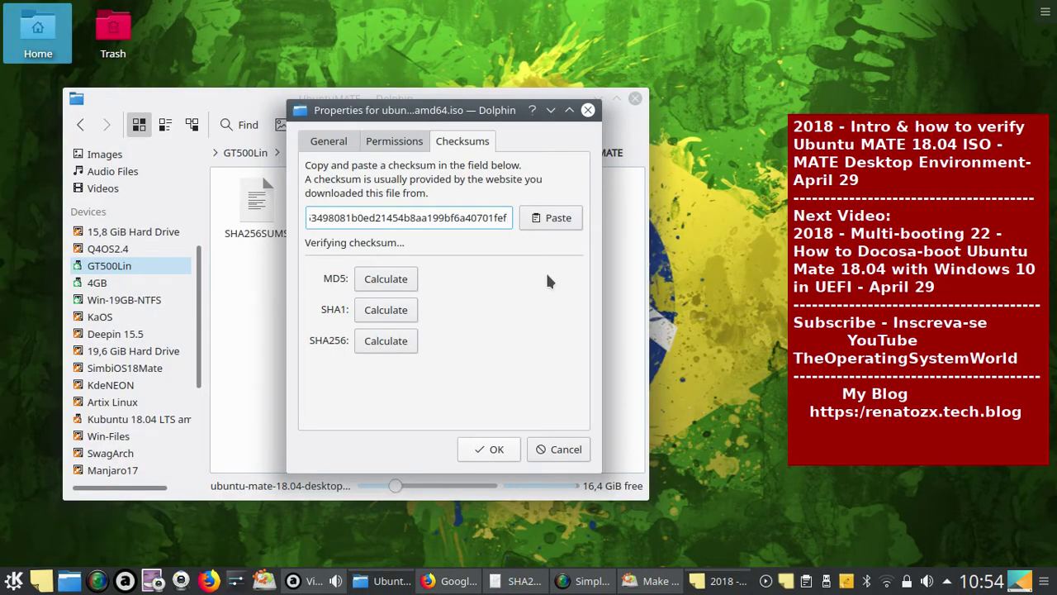
- Calculate the ISO's SHA256 checksum and move the properties dialog clear of the ISO file
{"action": "left_click", "coordinate": [398, 347]}
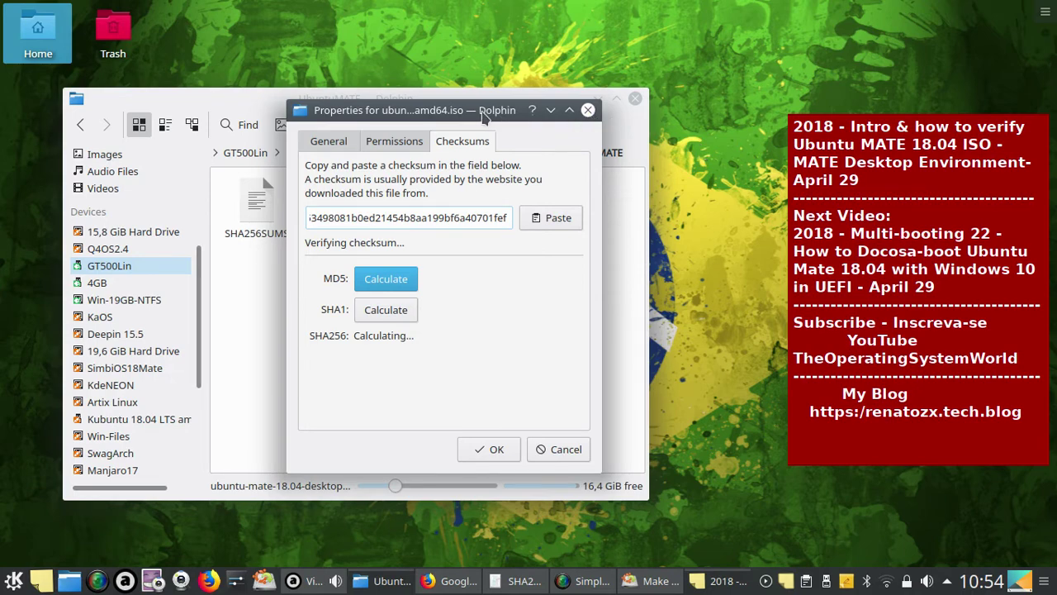
{"action": "left_click_drag", "start_coordinate": [471, 110], "coordinate": [628, 124]}
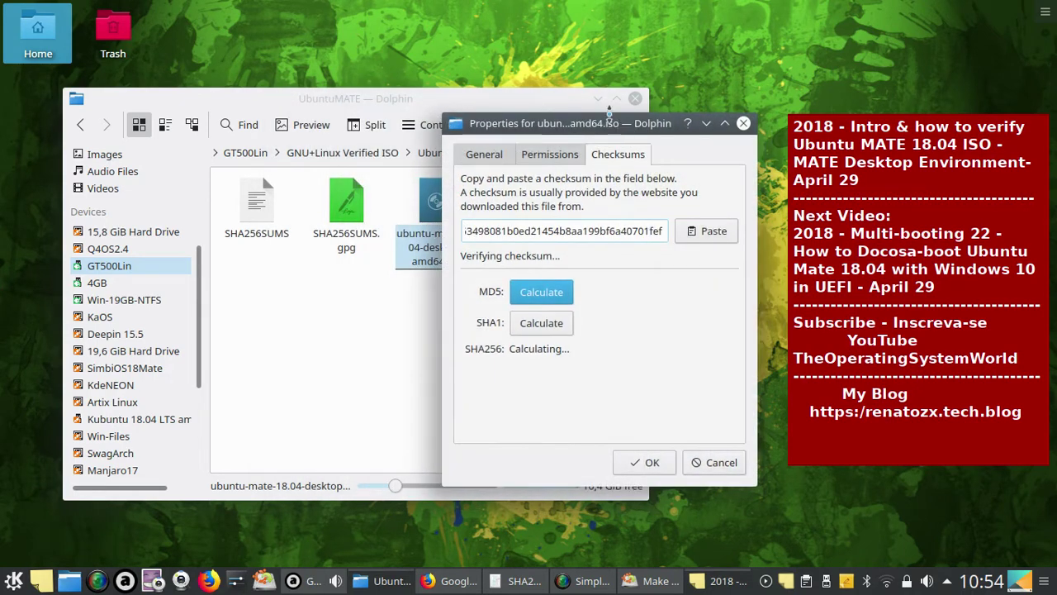
- Restore the SHA256SUMS file in Kate, then arrange the UbuntuMATE folder window beside the ISO's properties dialog
{"action": "left_click", "coordinate": [597, 99]}
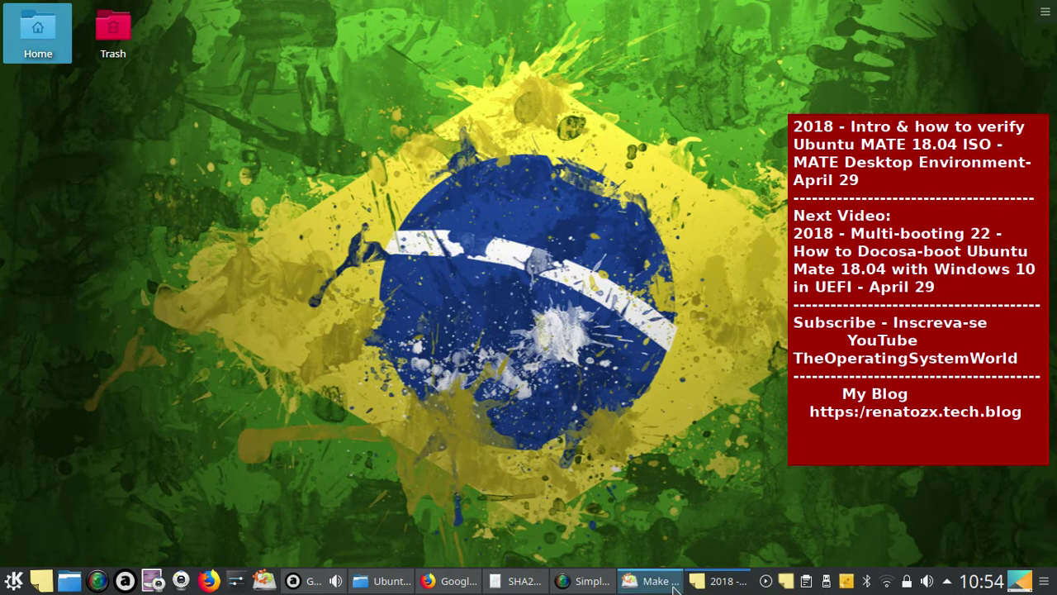
{"action": "left_click", "coordinate": [505, 591]}
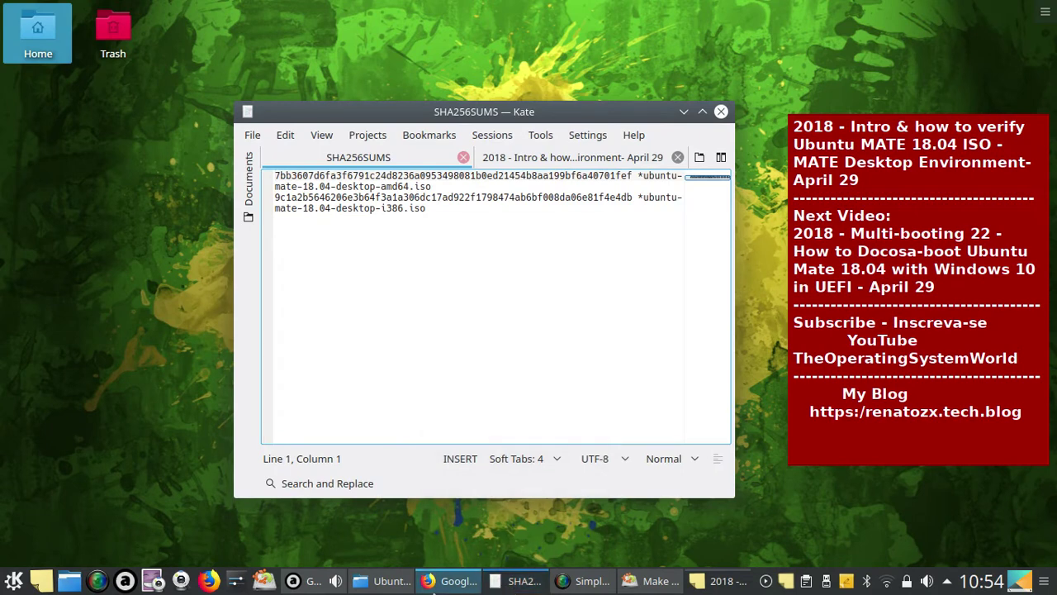
{"action": "mouse_move", "coordinate": [454, 587]}
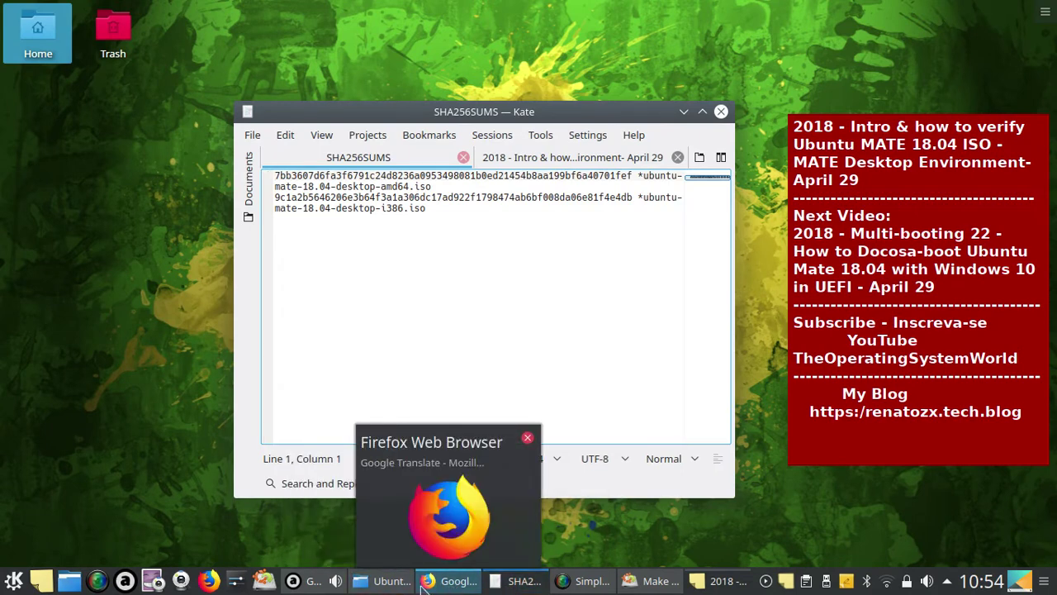
{"action": "left_click", "coordinate": [364, 587]}
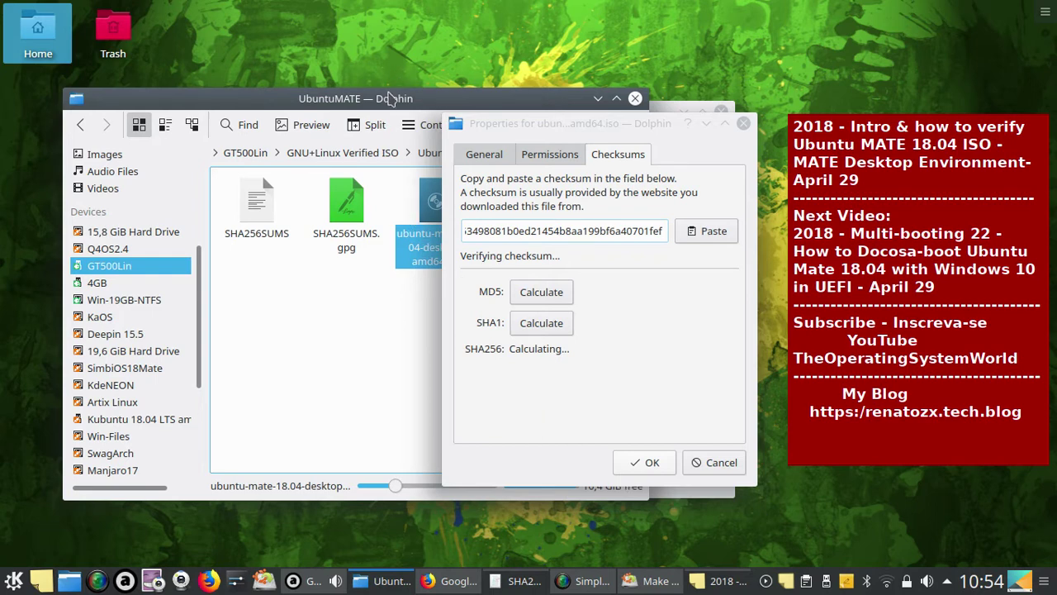
{"action": "left_click_drag", "start_coordinate": [392, 98], "coordinate": [333, 95]}
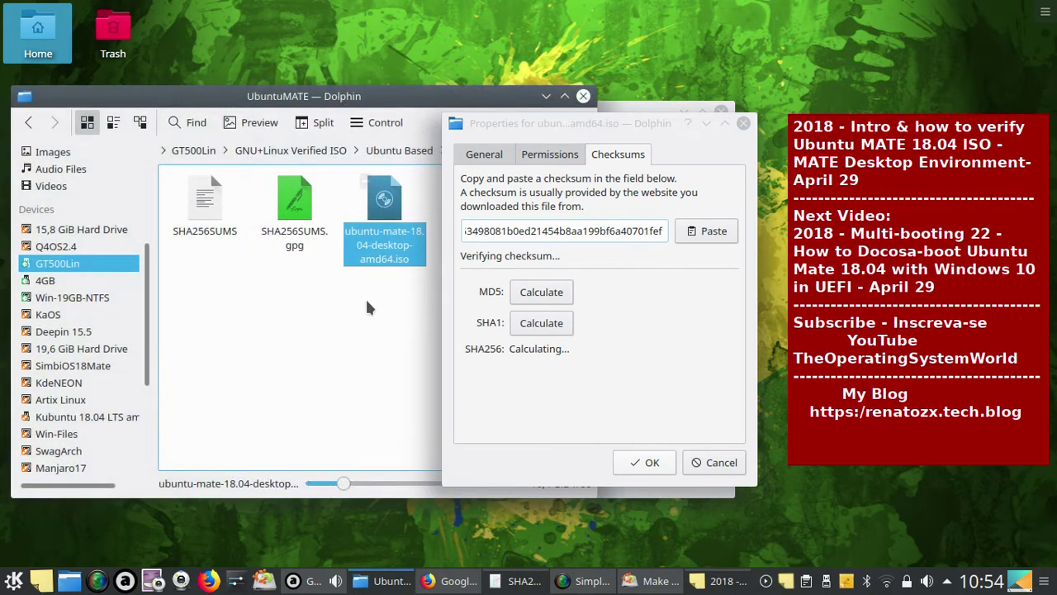
{"action": "mouse_move", "coordinate": [617, 132]}
{"action": "left_mouse_down"}
{"action": "mouse_move", "coordinate": [617, 108]}
{"action": "mouse_move", "coordinate": [618, 150]}
{"action": "left_mouse_up"}
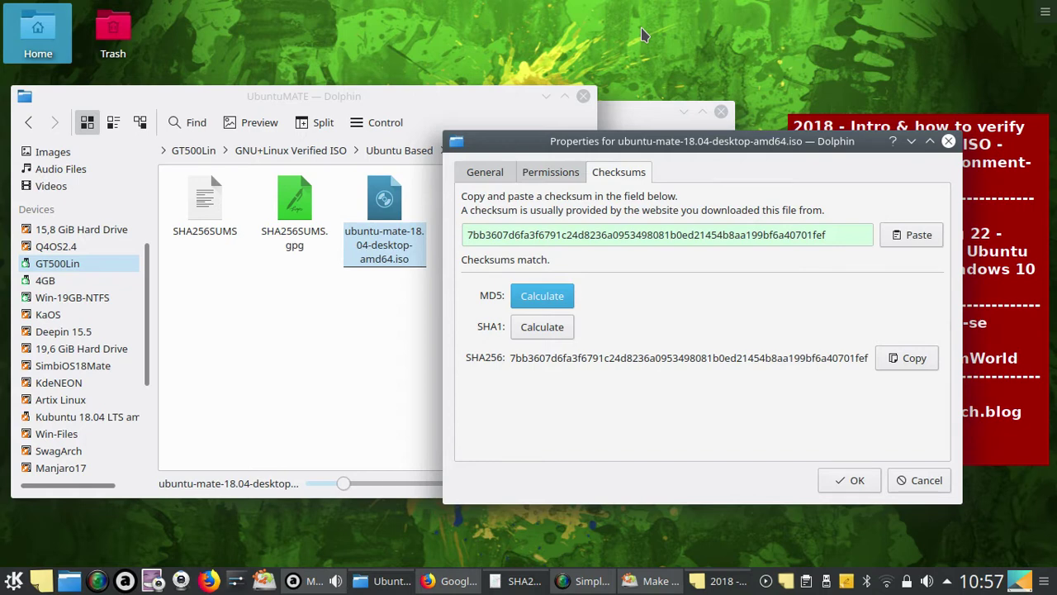
- Compare the calculated SHA256 checksum in the ISO's properties with the amd64 entry in the SHA256SUMS file in Kate
{"action": "left_click_drag", "start_coordinate": [700, 144], "coordinate": [365, 142]}
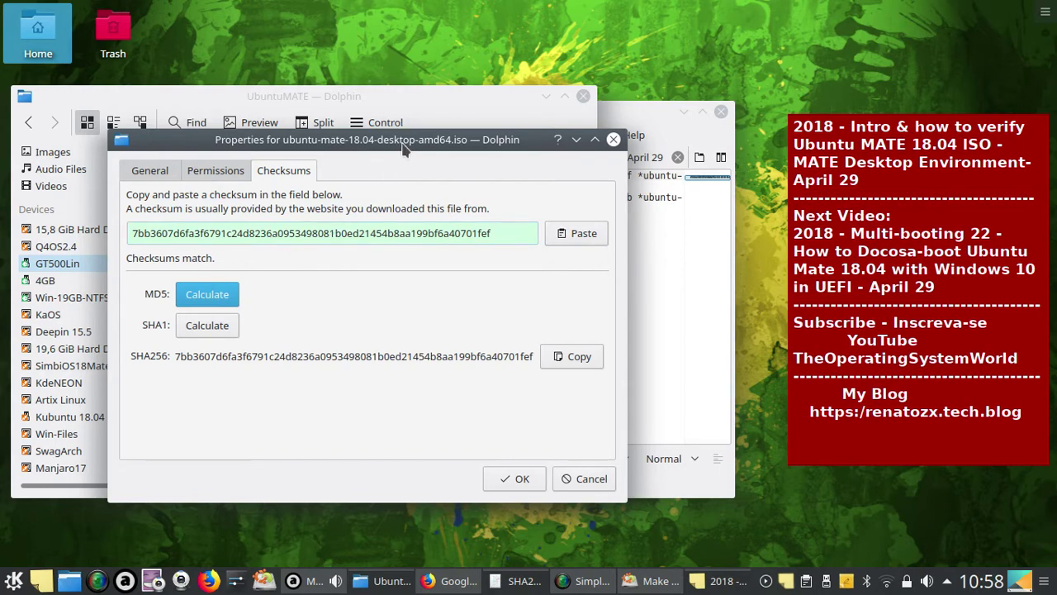
{"action": "left_click_drag", "start_coordinate": [404, 146], "coordinate": [453, 312]}
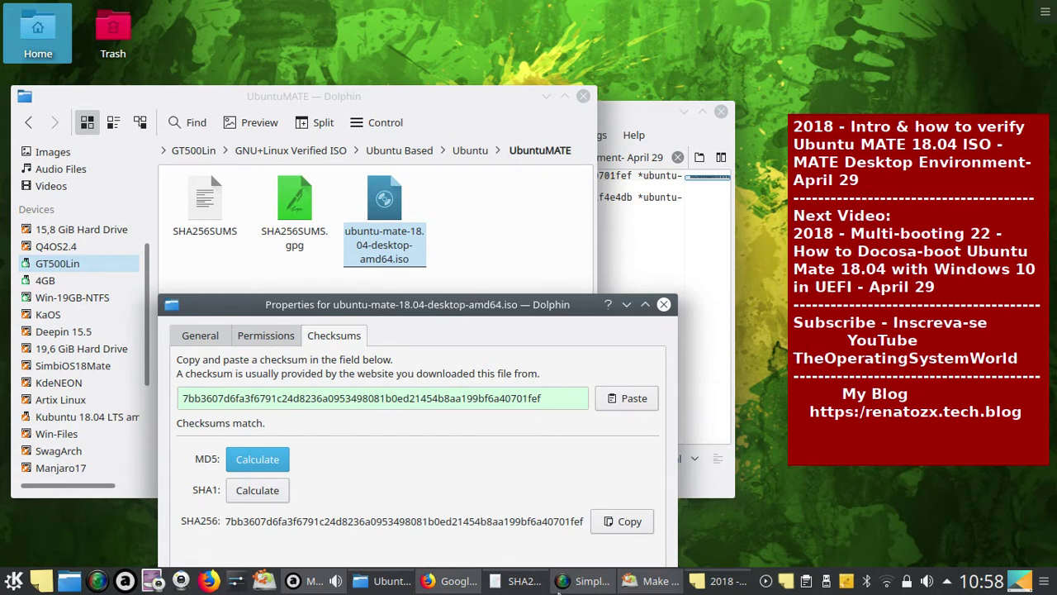
{"action": "mouse_move", "coordinate": [445, 584]}
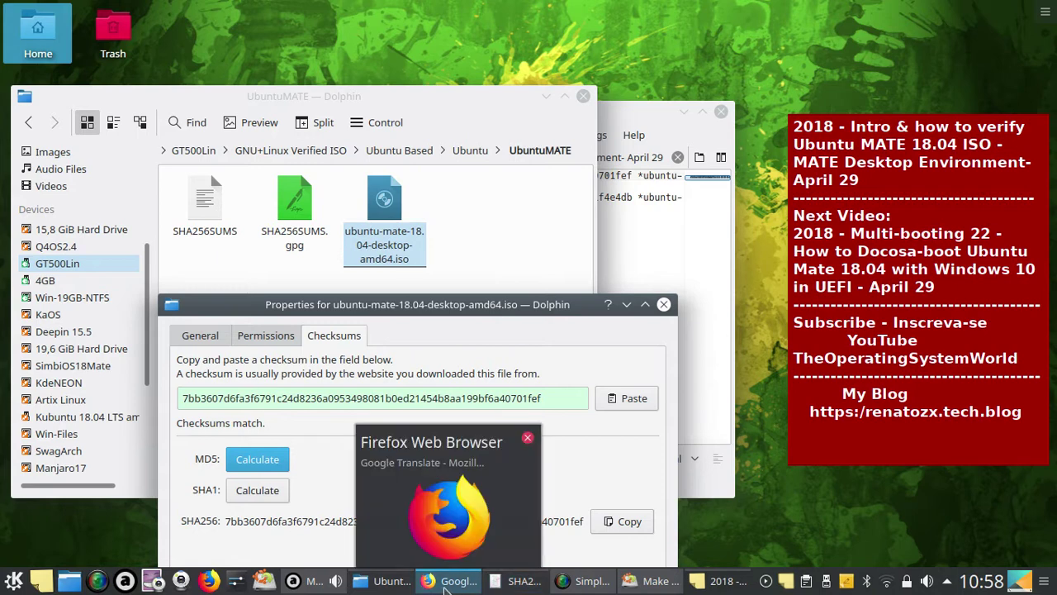
{"action": "left_click", "coordinate": [519, 581]}
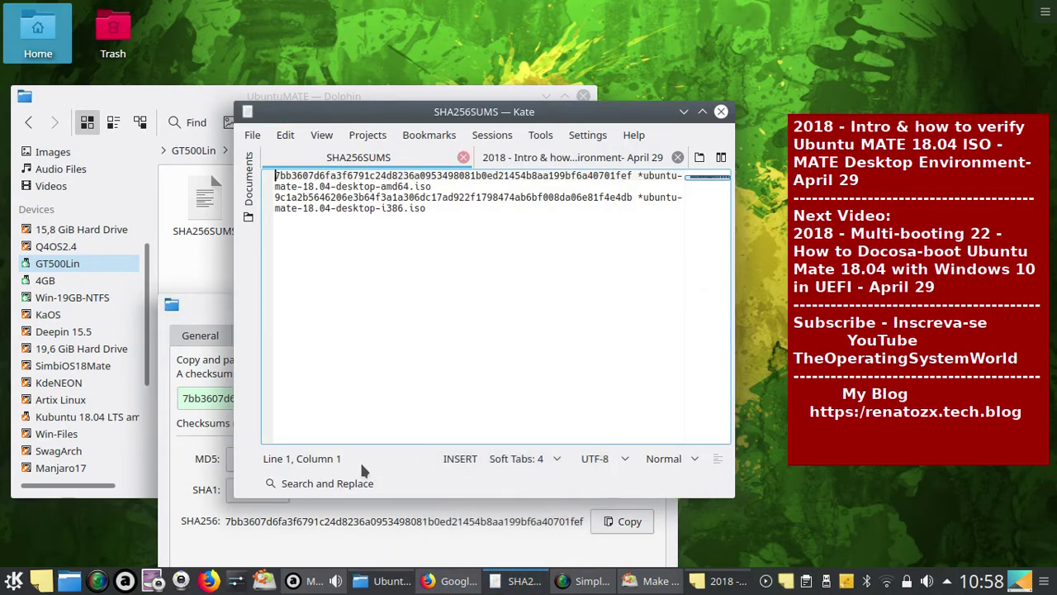
{"action": "left_click", "coordinate": [220, 308]}
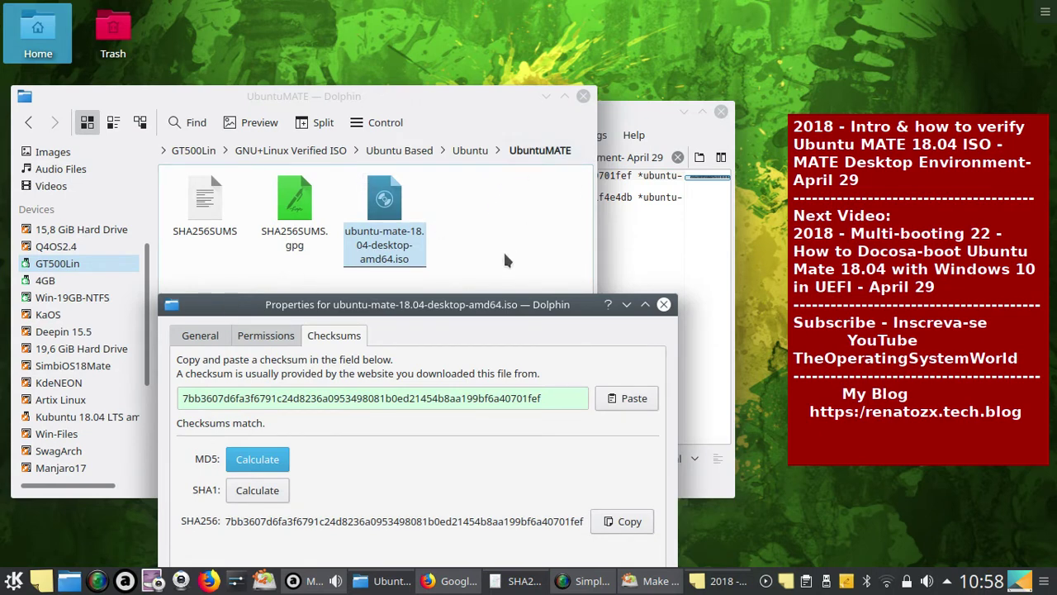
{"action": "left_click", "coordinate": [634, 114]}
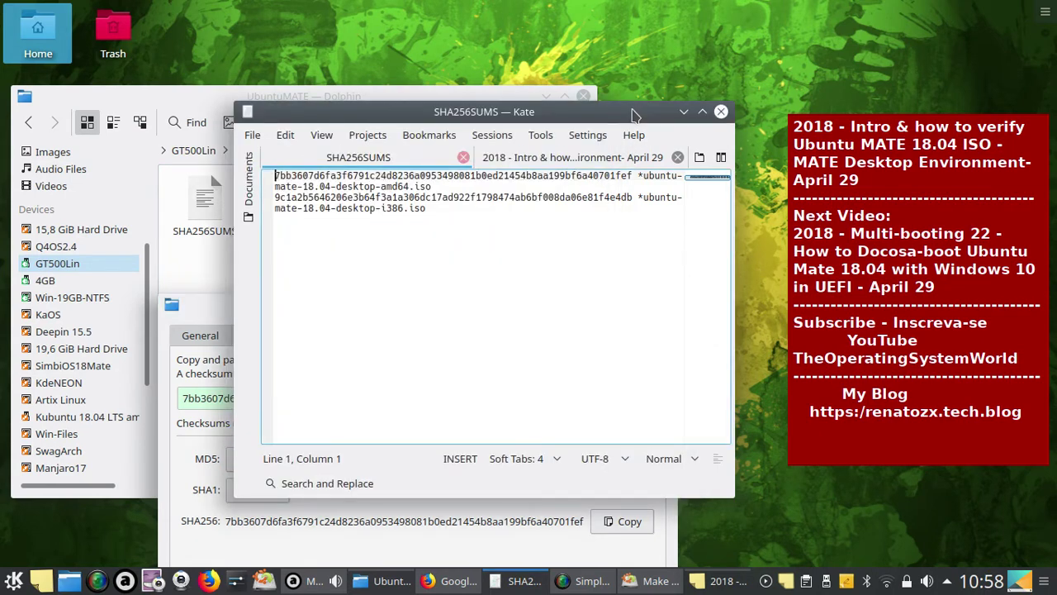
{"action": "left_click", "coordinate": [200, 309]}
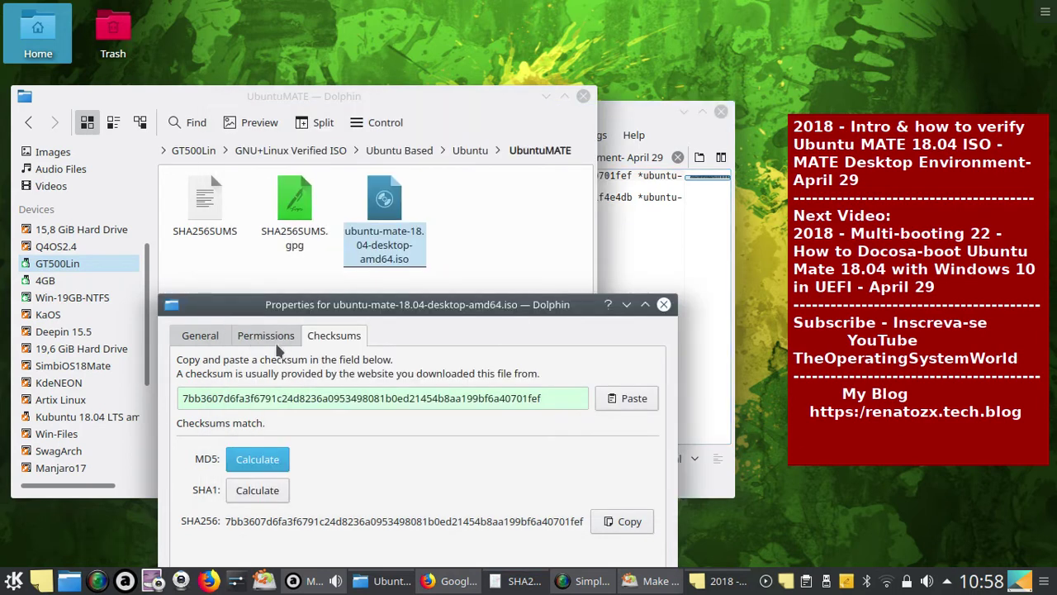
{"action": "left_click_drag", "start_coordinate": [505, 307], "coordinate": [498, 131]}
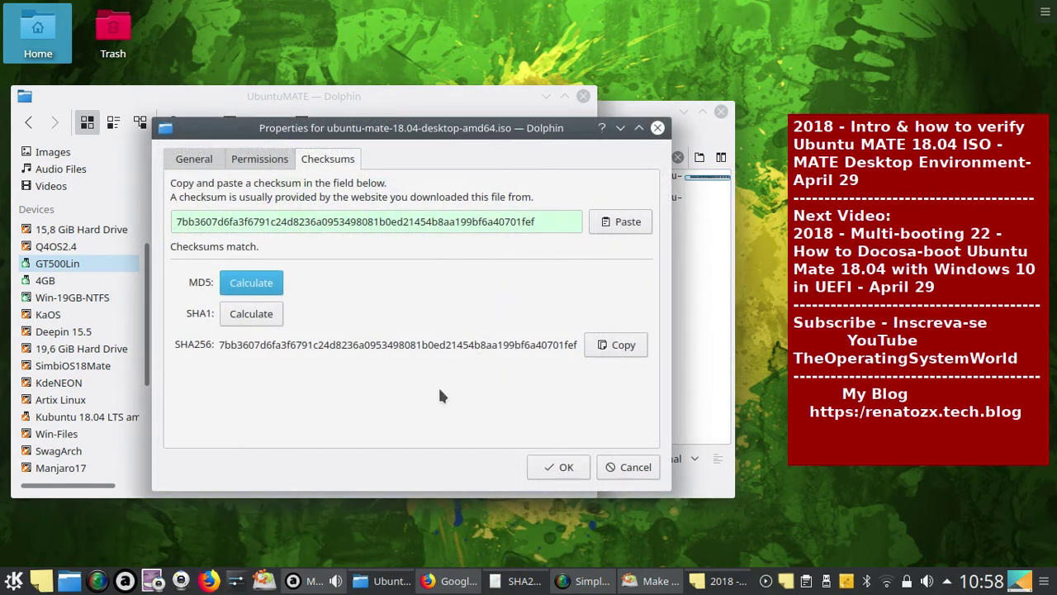
- Review the official SHA256 checksum on the Ubuntu MATE download page and the How to Verify Downloads page in the existing Firefox window
{"action": "left_click", "coordinate": [212, 580]}
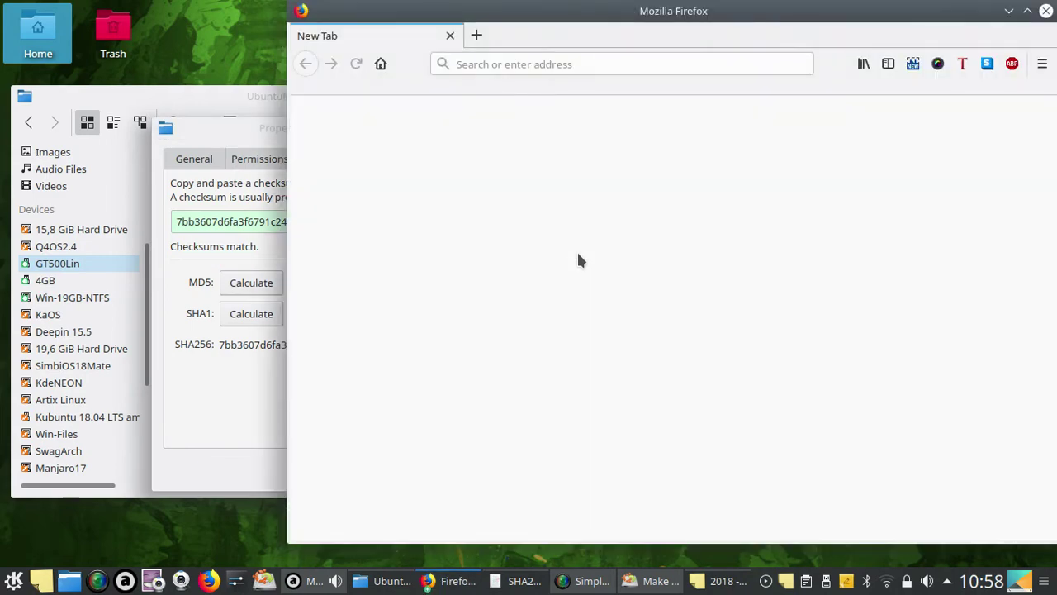
{"action": "left_click", "coordinate": [1045, 16]}
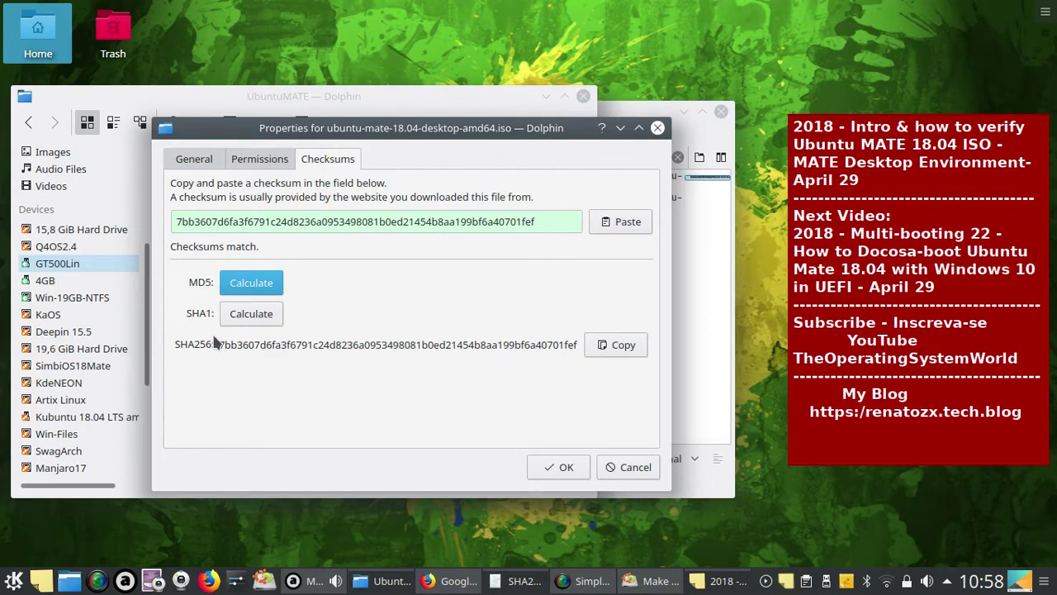
{"action": "left_click", "coordinate": [450, 580]}
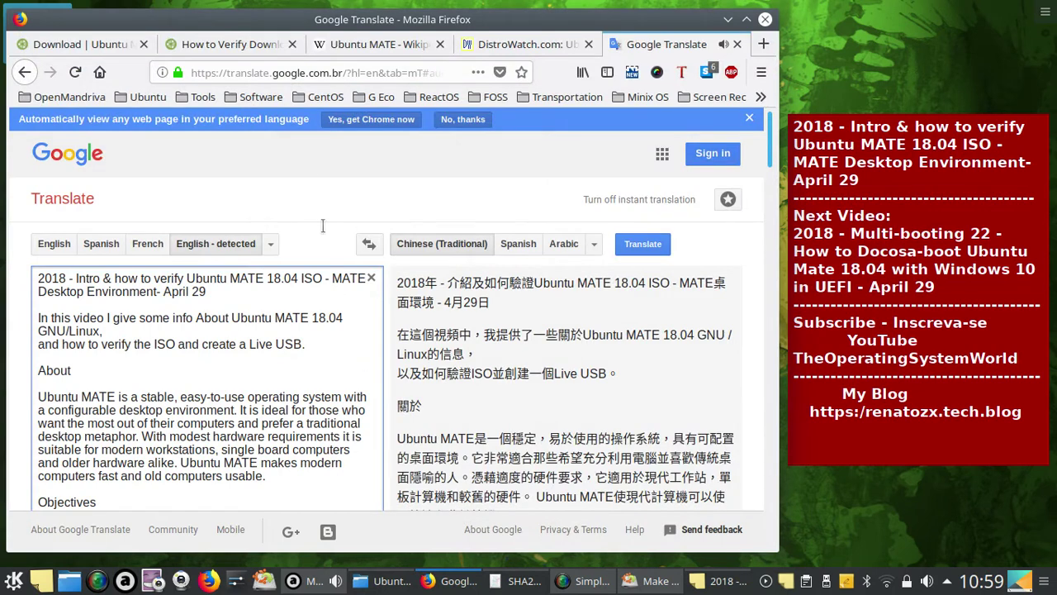
{"action": "left_click", "coordinate": [107, 43]}
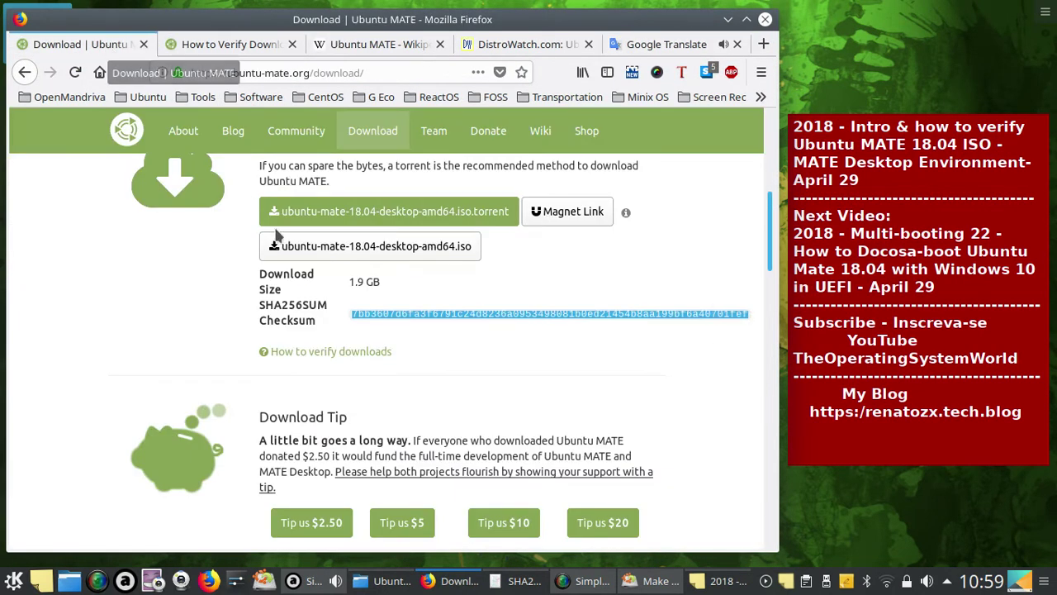
{"action": "left_click", "coordinate": [369, 330]}
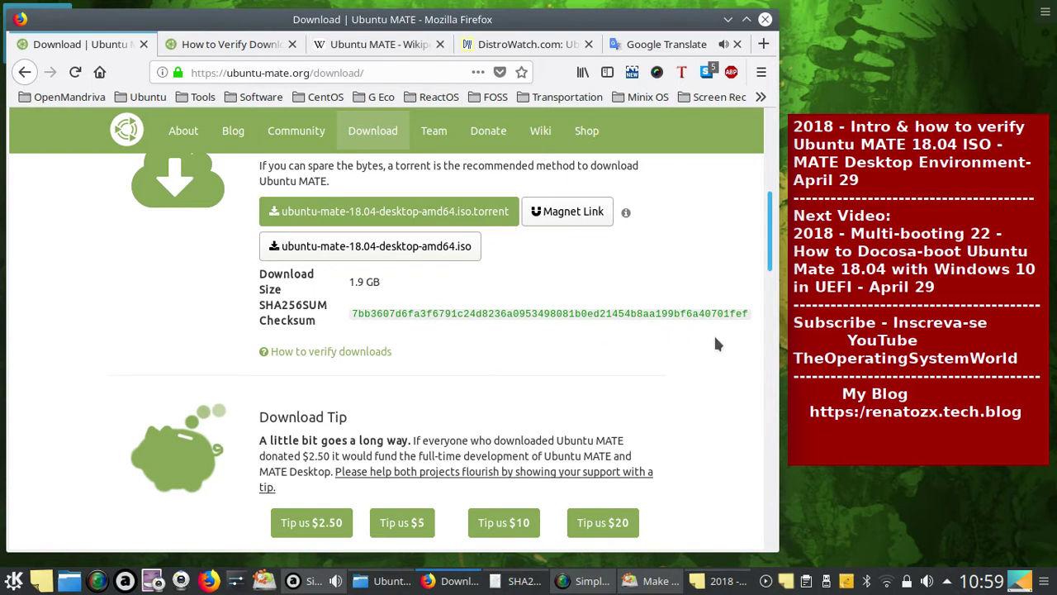
{"action": "left_click", "coordinate": [244, 42]}
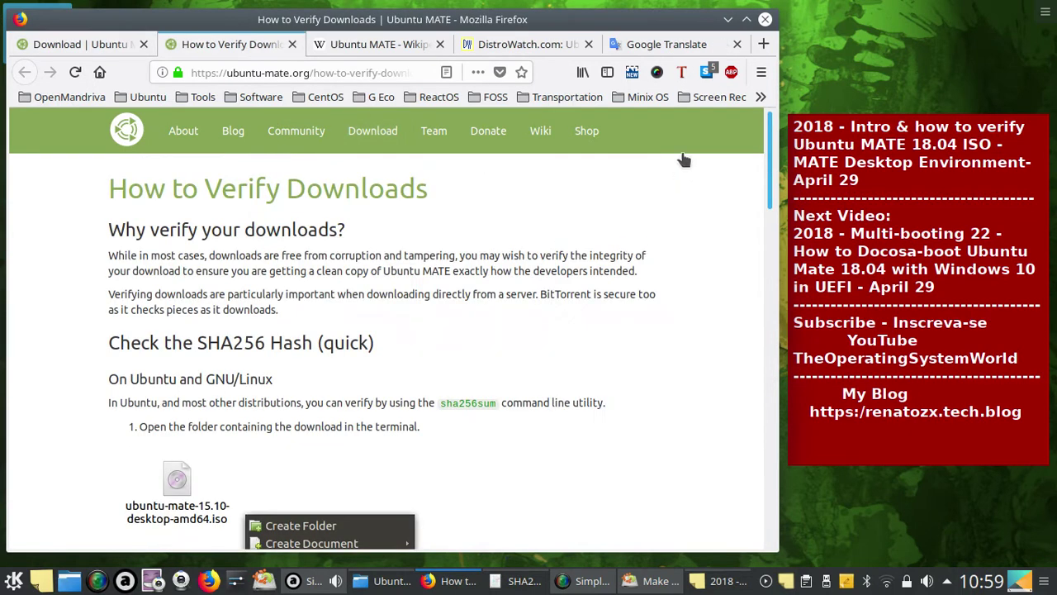
- Translate the video description into French in Google Translate
{"action": "left_click", "coordinate": [681, 45]}
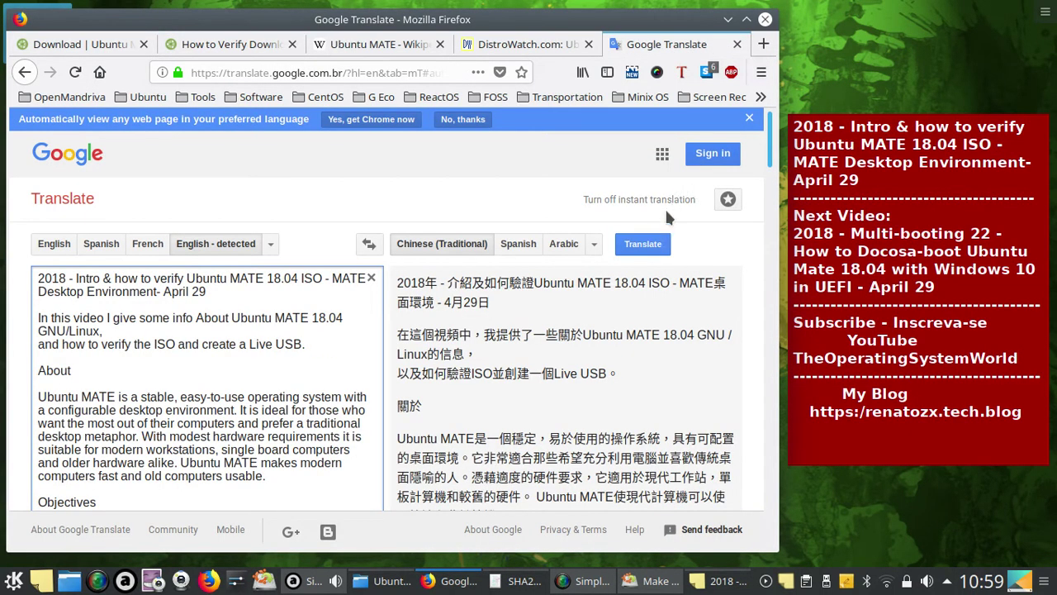
{"action": "left_click", "coordinate": [596, 244]}
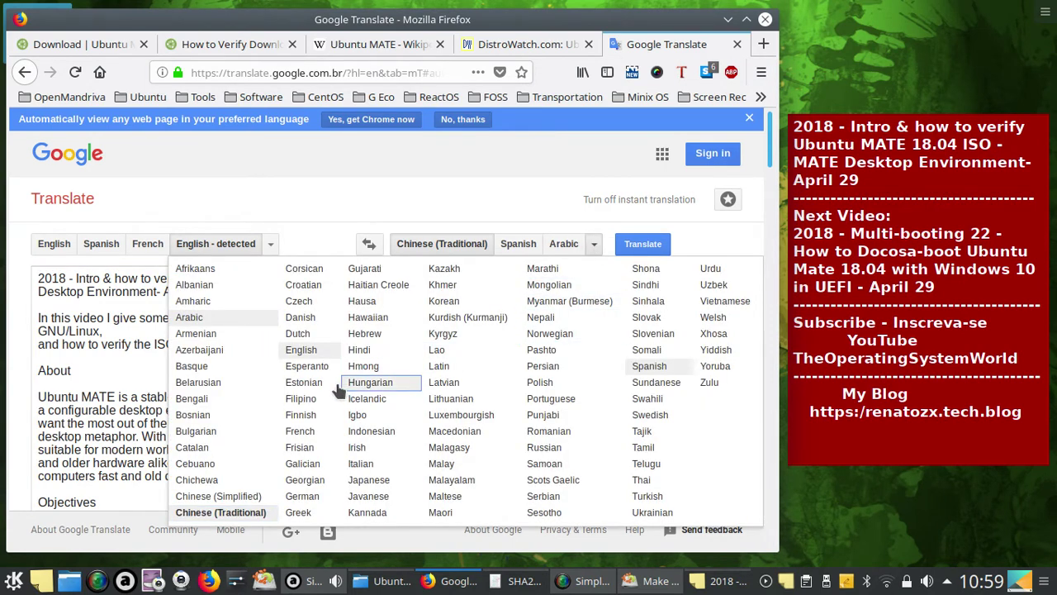
{"action": "left_click", "coordinate": [301, 431]}
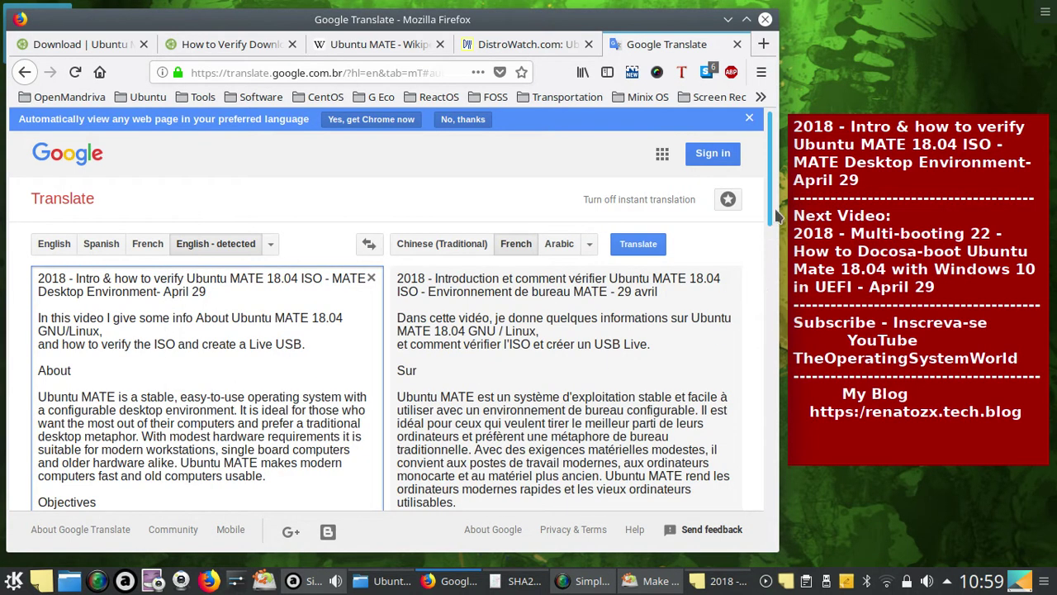
- Play the French translation aloud and minimize the Firefox window
{"action": "left_click_drag", "start_coordinate": [765, 216], "coordinate": [732, 492]}
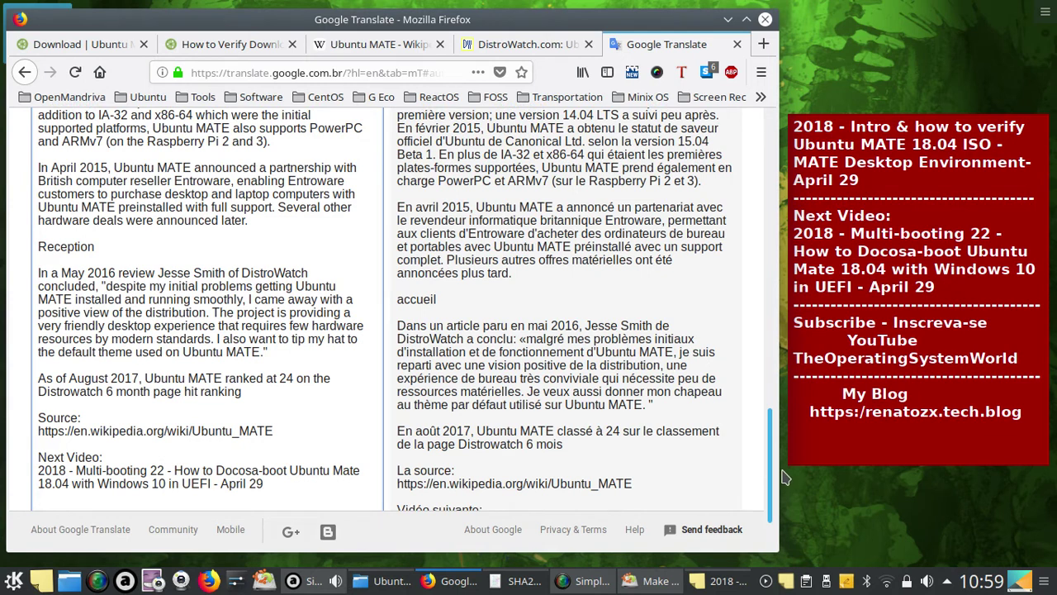
{"action": "scroll", "coordinate": [769, 479], "scroll_direction": "down", "scroll_amount": 1}
{"action": "scroll", "coordinate": [769, 479], "scroll_direction": "down", "scroll_amount": 1}
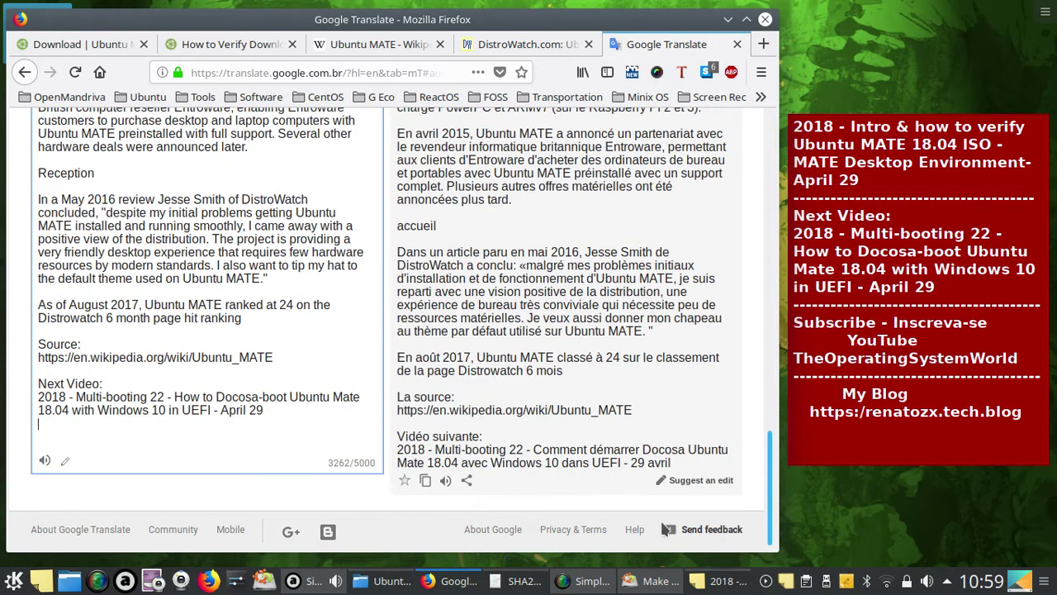
{"action": "left_click", "coordinate": [446, 481]}
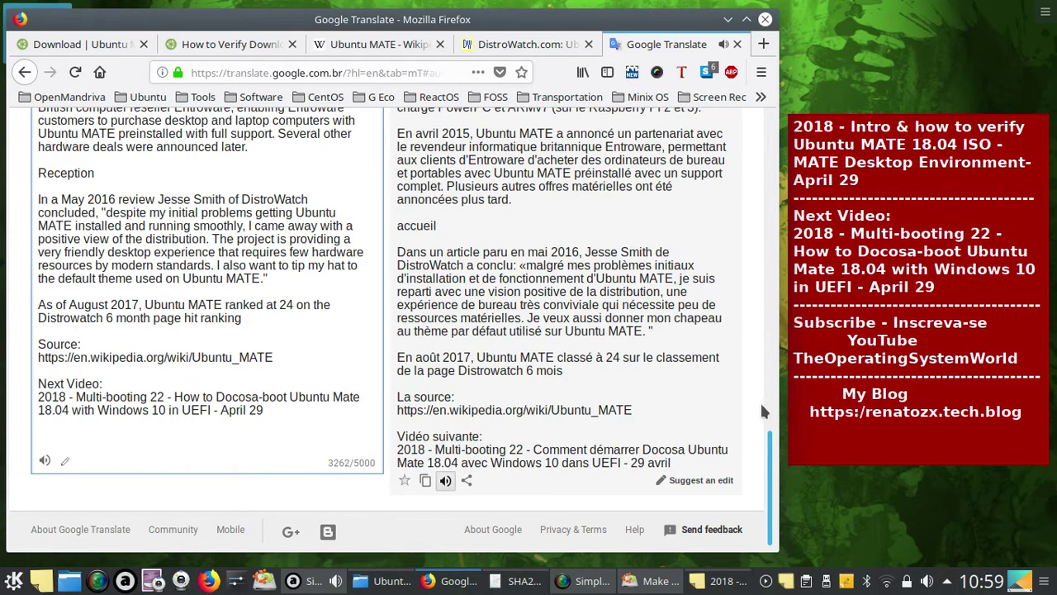
{"action": "left_click_drag", "start_coordinate": [767, 456], "coordinate": [771, 121]}
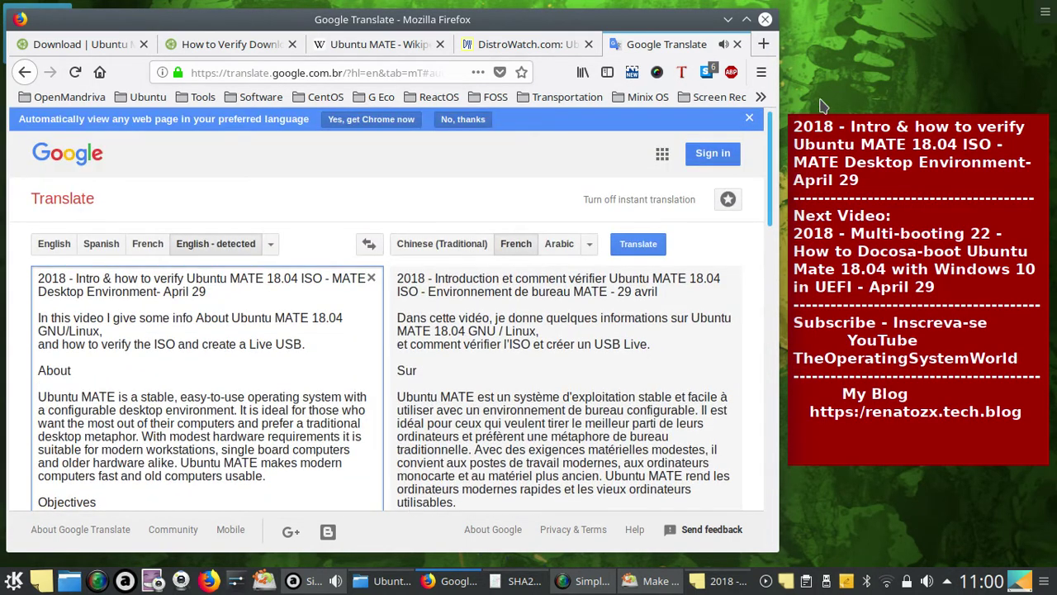
{"action": "left_click", "coordinate": [728, 19]}
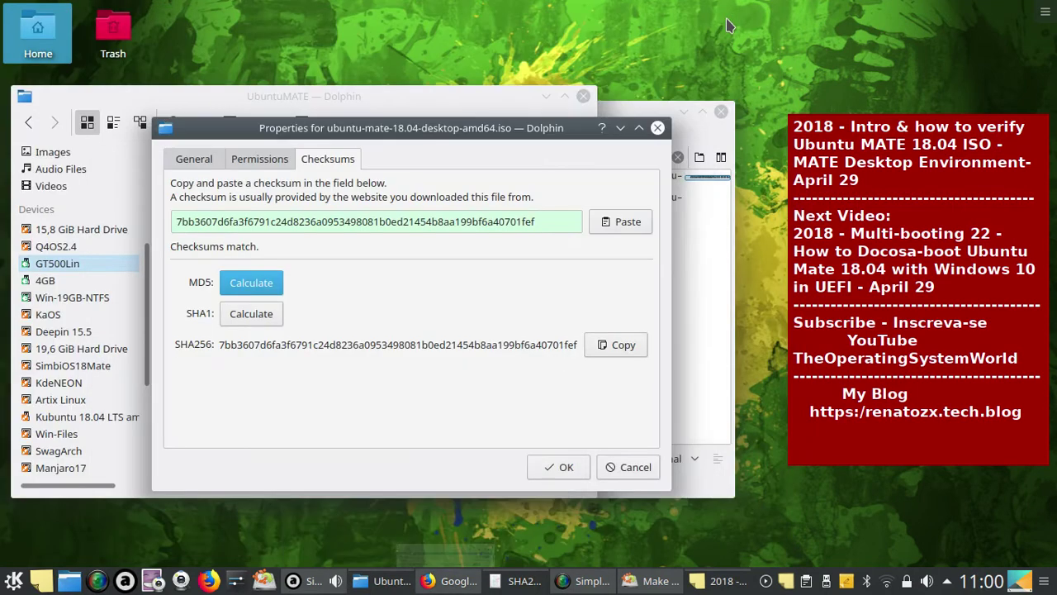
- Accept and close the ISO's properties dialog, minimize the UbuntuMATE folder window, and close Kate
{"action": "left_click", "coordinate": [560, 465]}
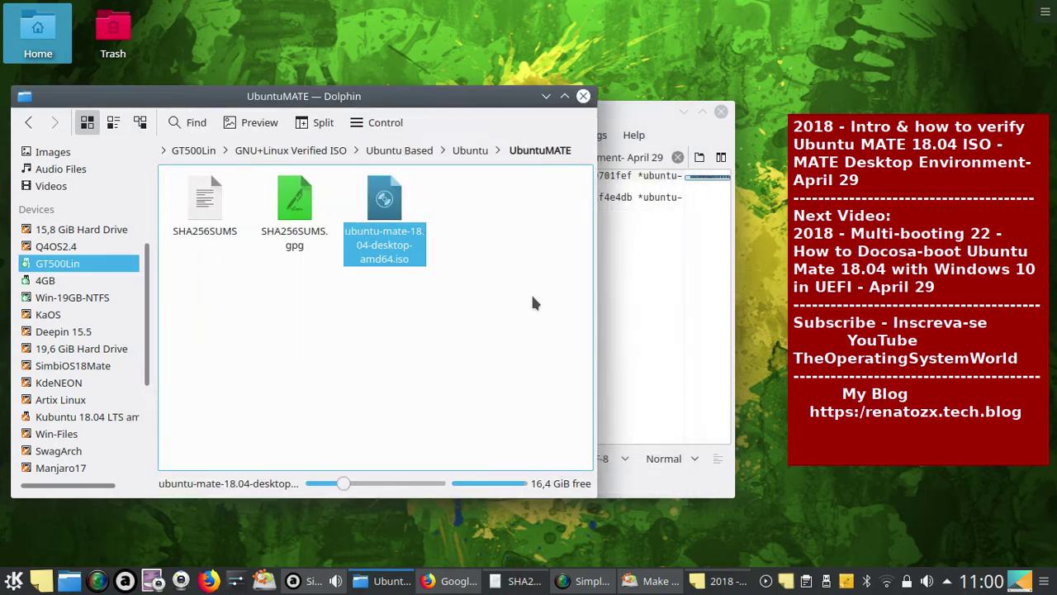
{"action": "left_click", "coordinate": [510, 269]}
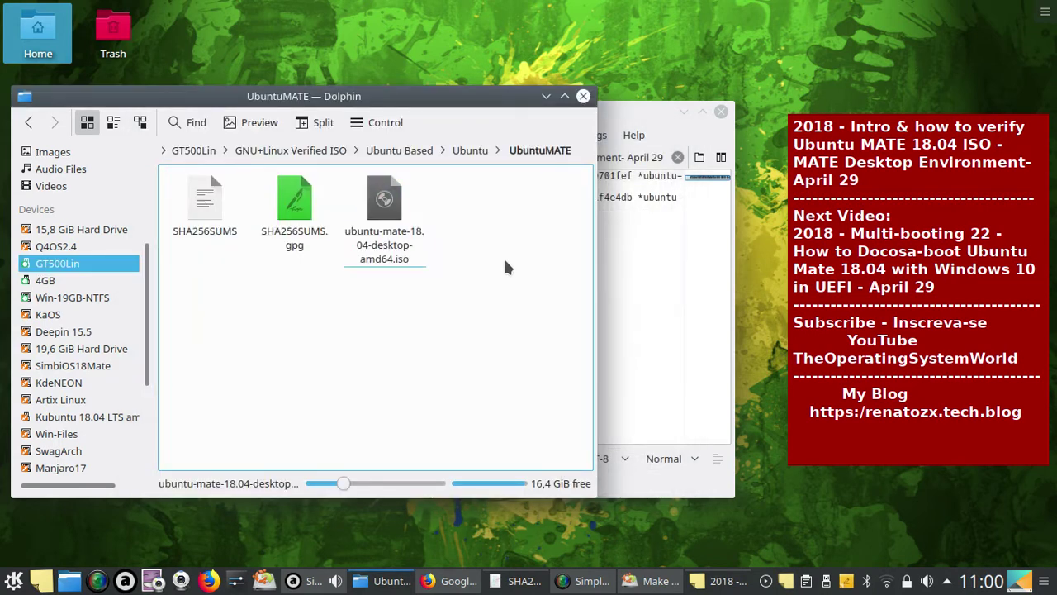
{"action": "left_click", "coordinate": [546, 97]}
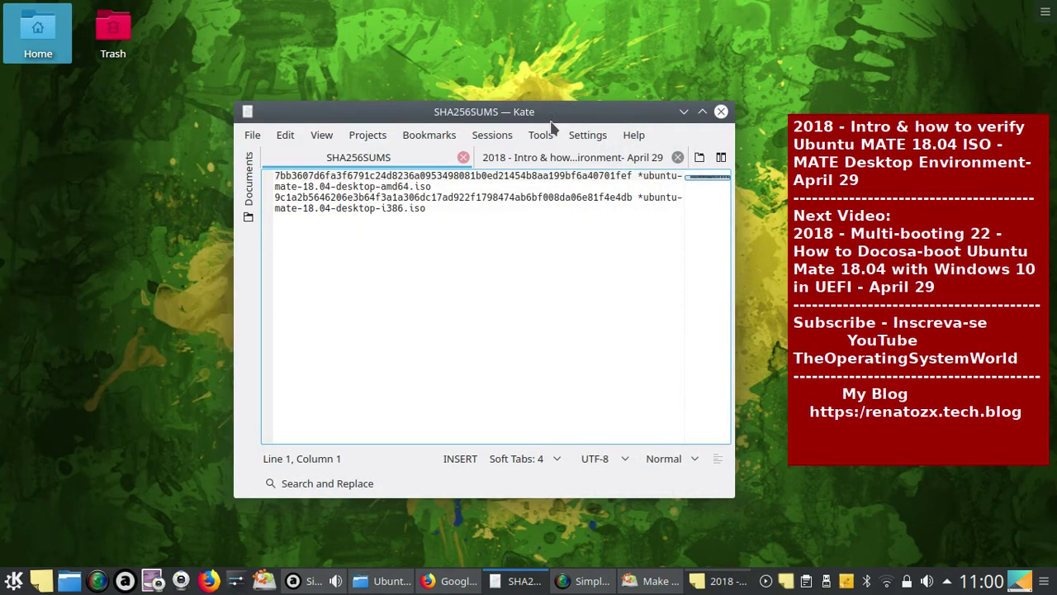
{"action": "left_click", "coordinate": [721, 112]}
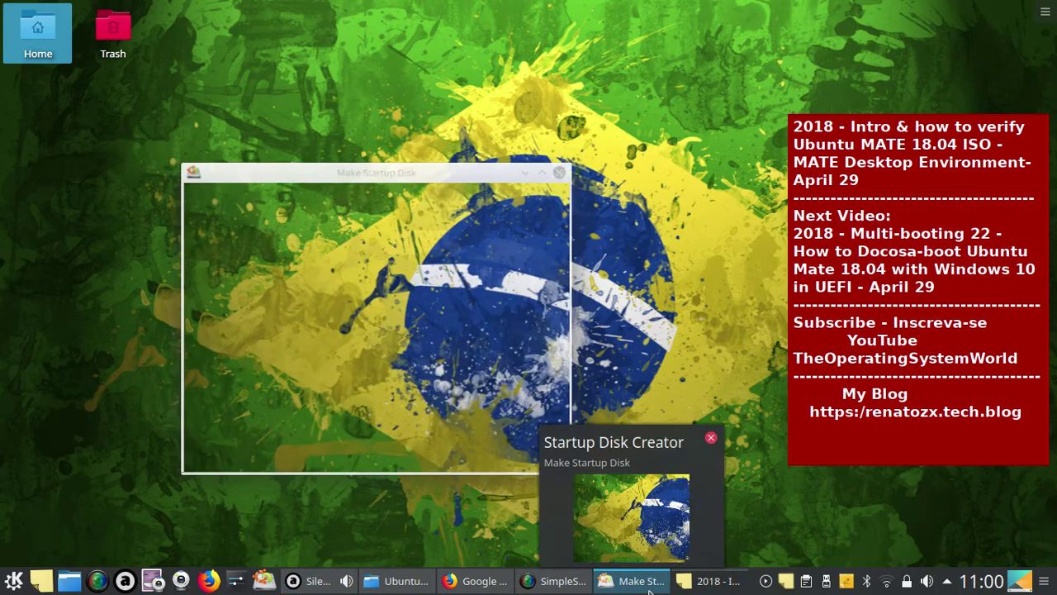
- Switch to Startup Disk Creator and choose the 3.8 GB Kingston DataTraveler 2.0 as the disk to use
{"action": "left_click", "coordinate": [661, 500]}
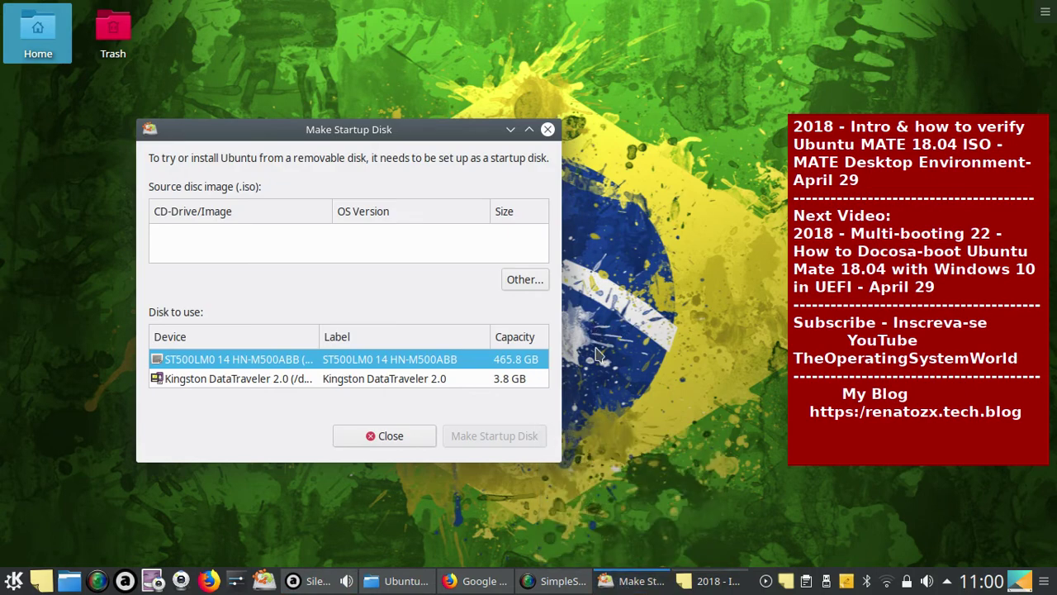
{"action": "left_click", "coordinate": [389, 378]}
{"action": "scroll", "coordinate": [389, 376], "scroll_direction": "down", "scroll_amount": 1}
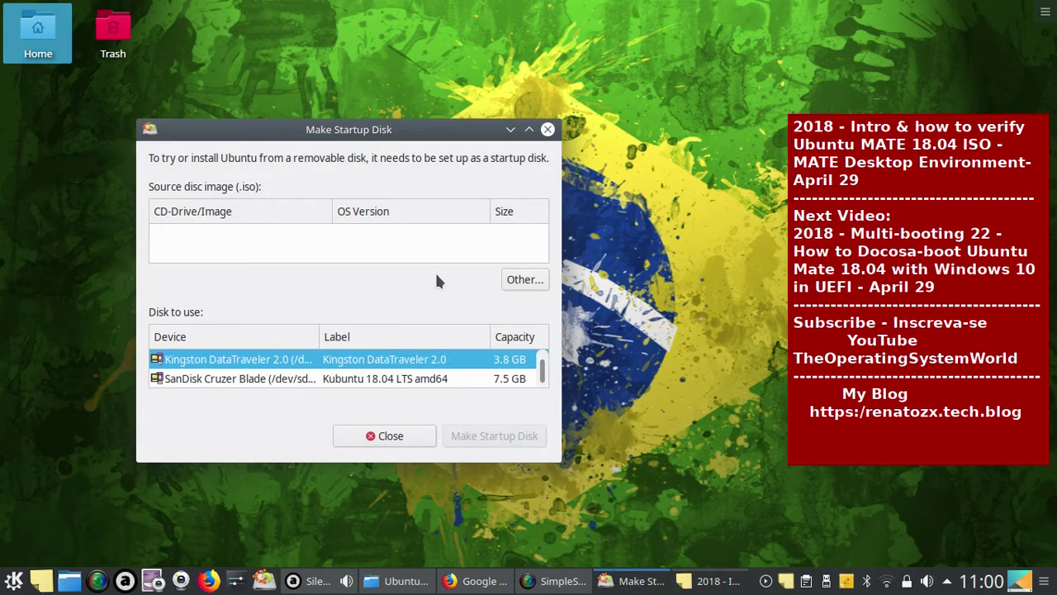
- Load ubuntu-mate-18.04-desktop-amd64.iso from GT500Lin's UbuntuMATE folder as the source disc image, and close Startup Disk Creator without making the disk
{"action": "left_click", "coordinate": [531, 282]}
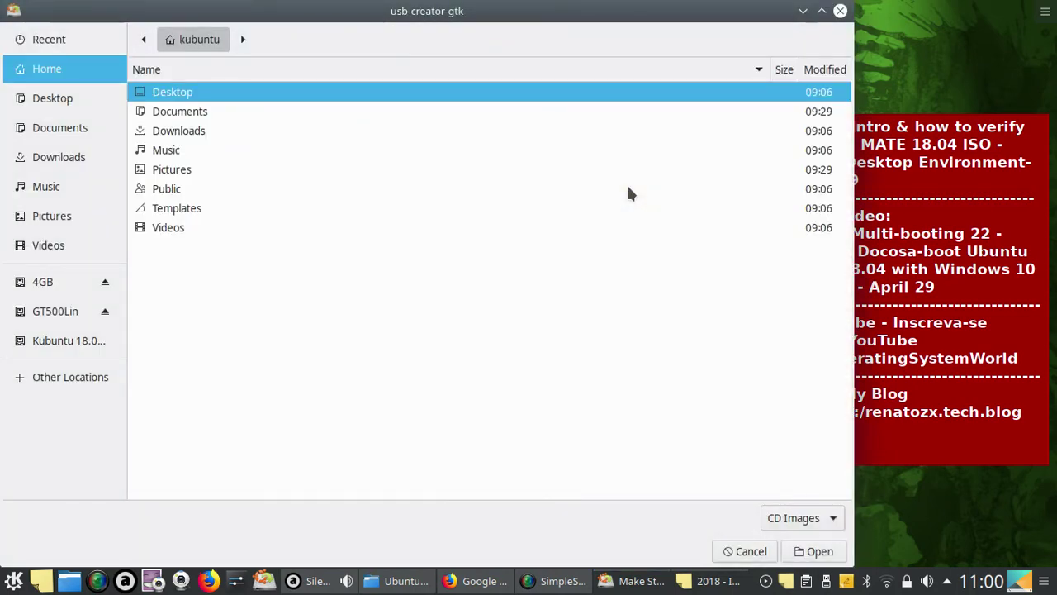
{"action": "left_click", "coordinate": [65, 307]}
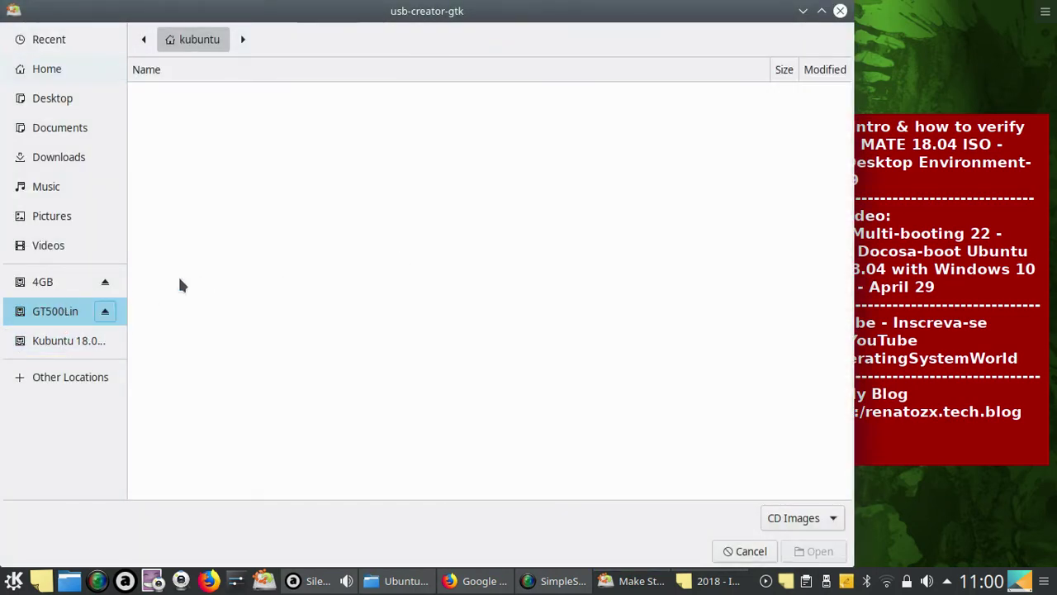
{"action": "double_click", "coordinate": [228, 265]}
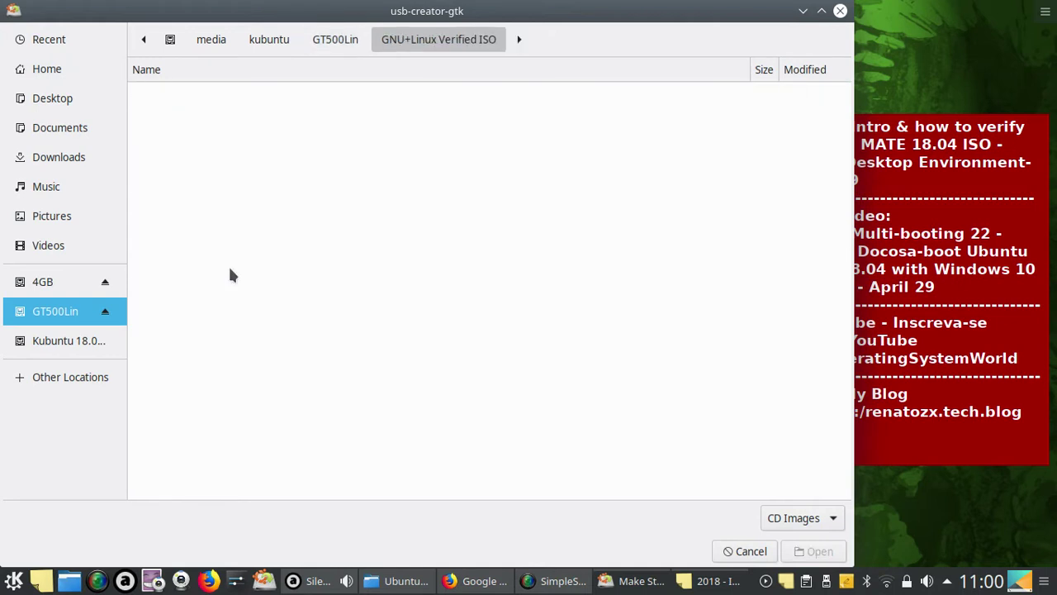
{"action": "left_click", "coordinate": [227, 265]}
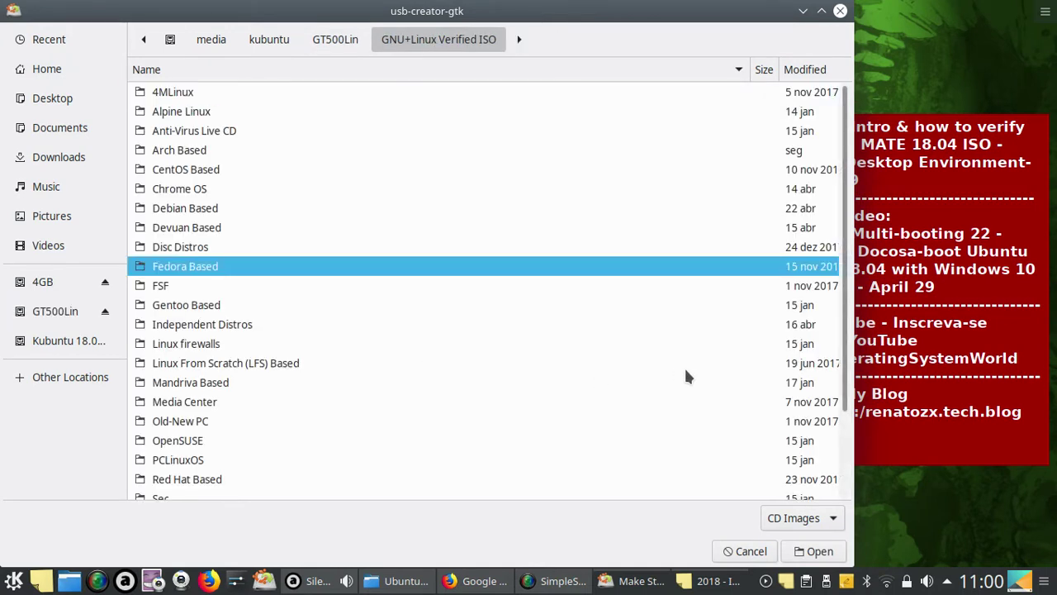
{"action": "left_click", "coordinate": [846, 466]}
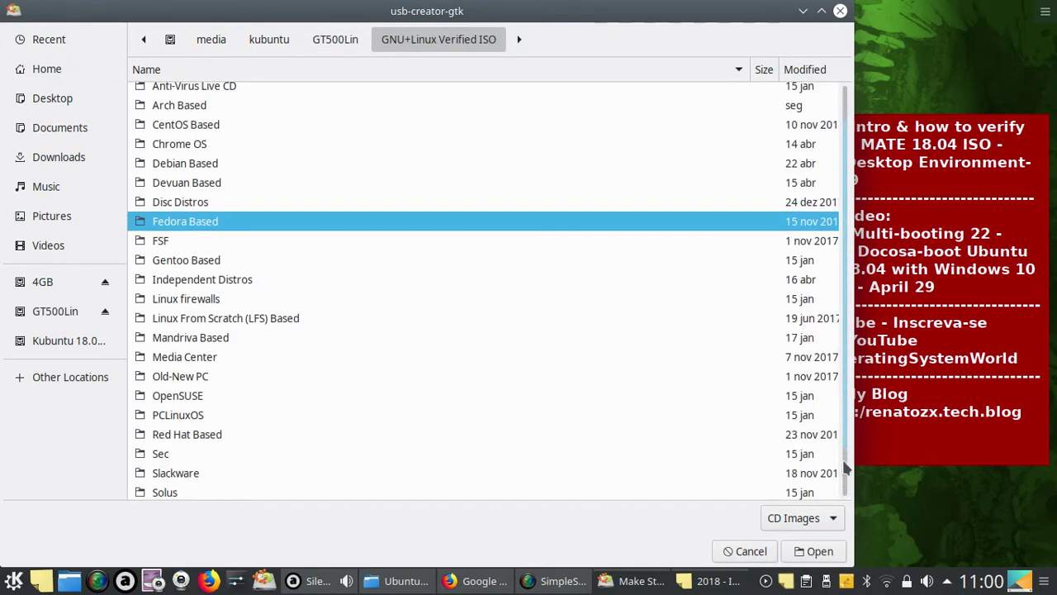
{"action": "left_click", "coordinate": [846, 477]}
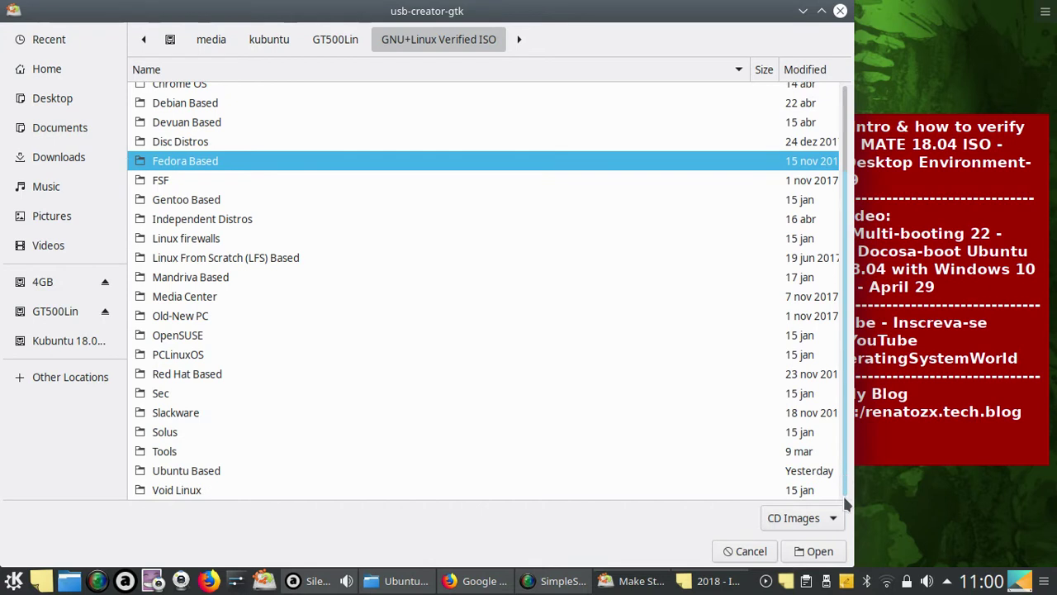
{"action": "double_click", "coordinate": [203, 473]}
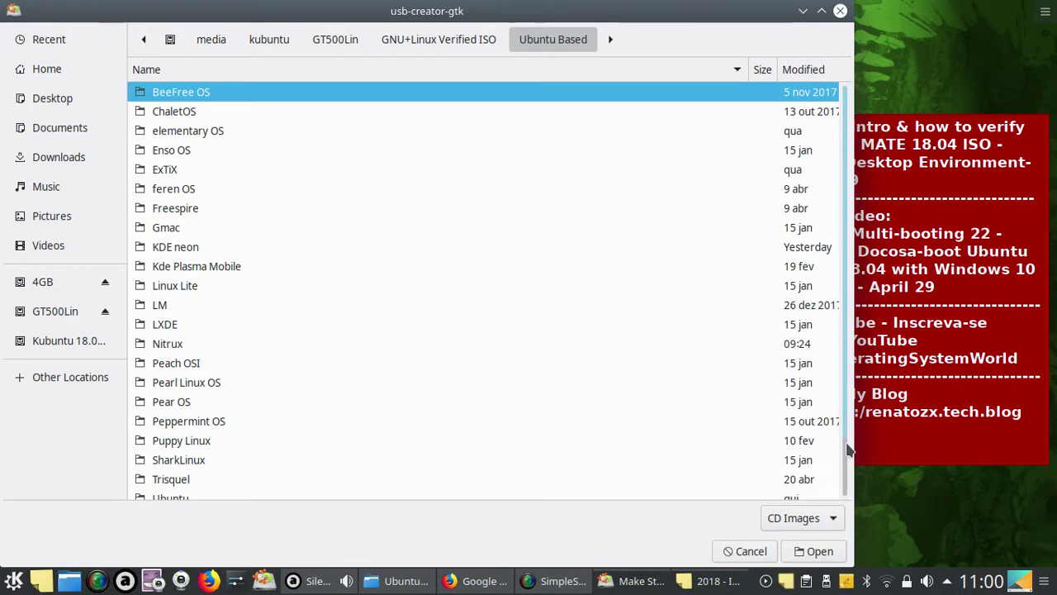
{"action": "scroll", "coordinate": [848, 450], "scroll_direction": "down", "scroll_amount": 2}
{"action": "double_click", "coordinate": [183, 434]}
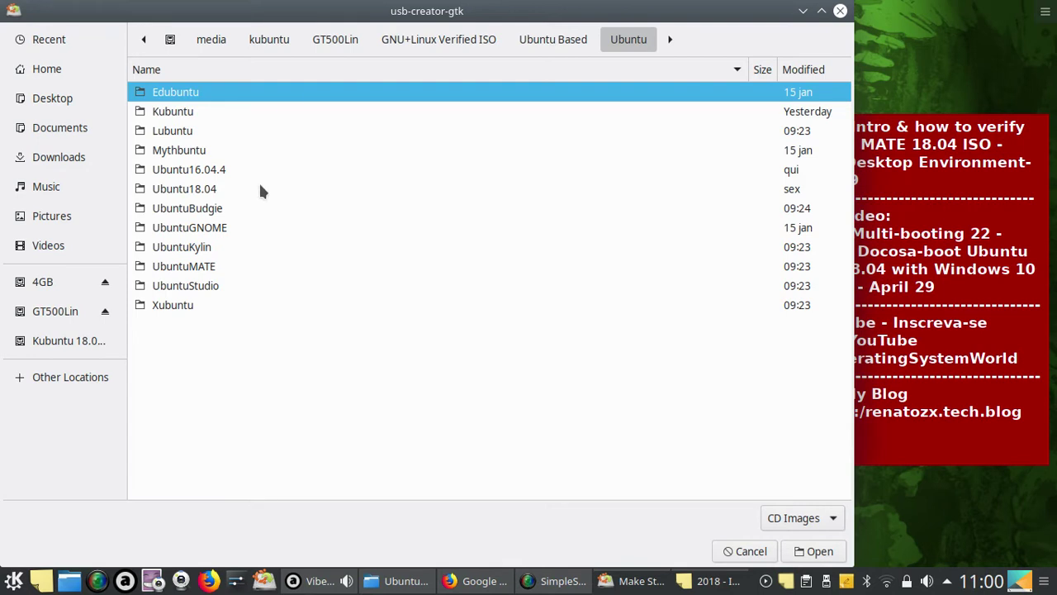
{"action": "double_click", "coordinate": [188, 266]}
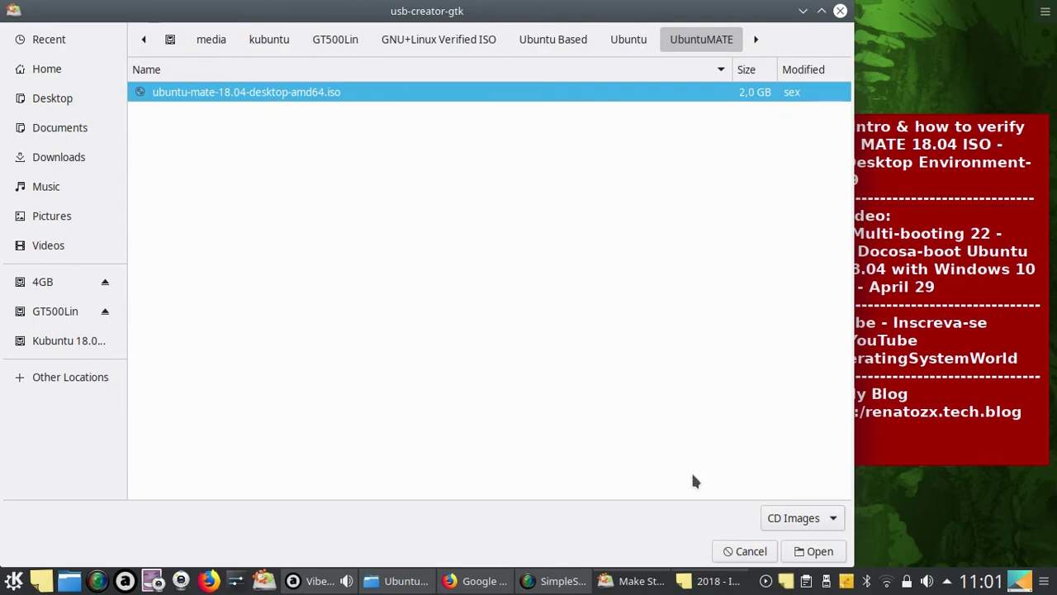
{"action": "left_click", "coordinate": [816, 551]}
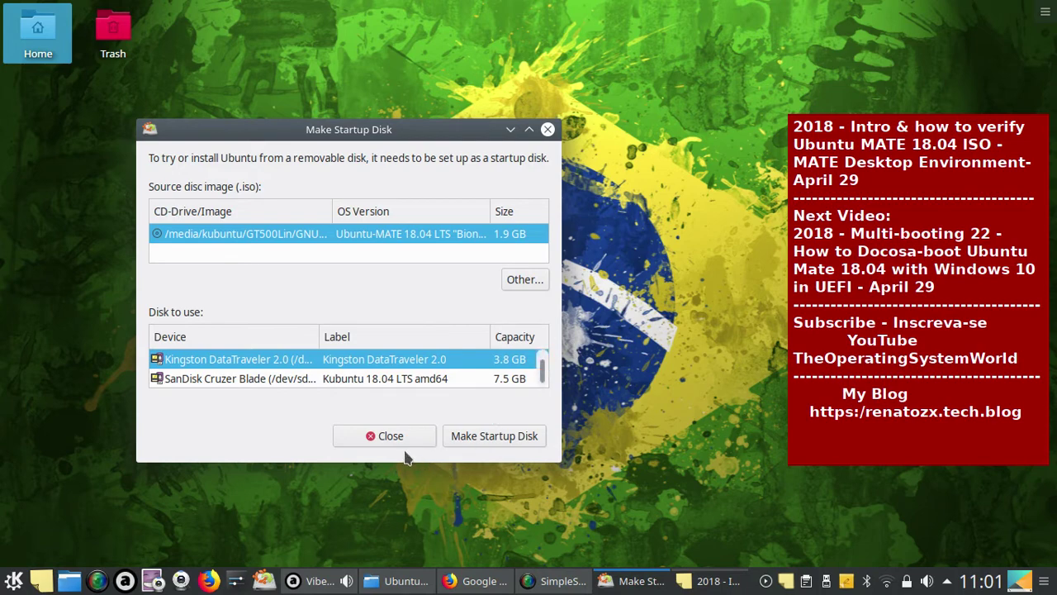
{"action": "left_click", "coordinate": [380, 436]}
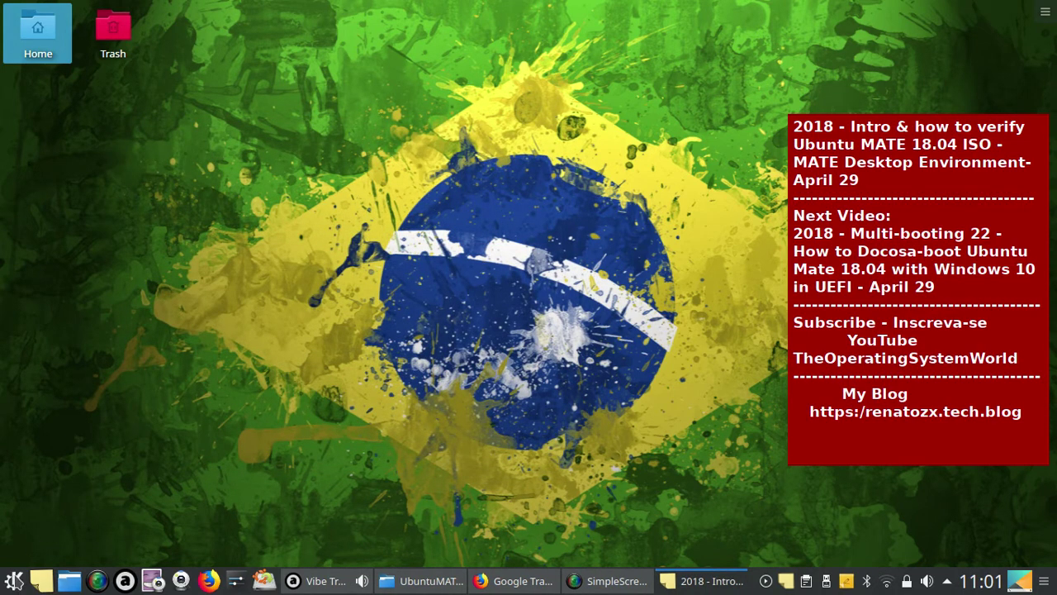
- Launch KDE Partition Manager from the System applications and authorize it as root with the account password
{"action": "left_click", "coordinate": [14, 580]}
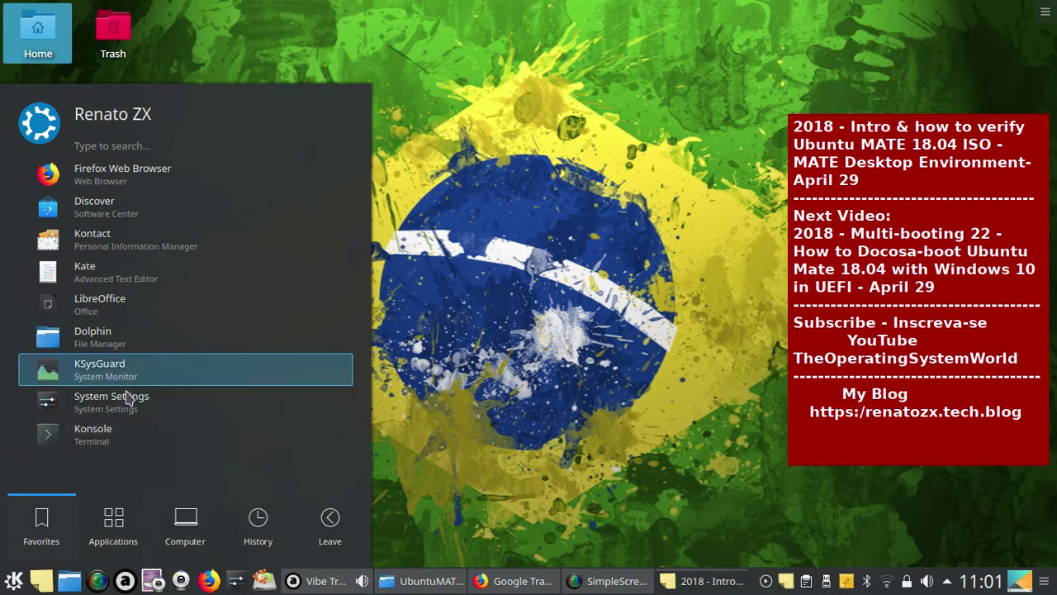
{"action": "left_click", "coordinate": [115, 525]}
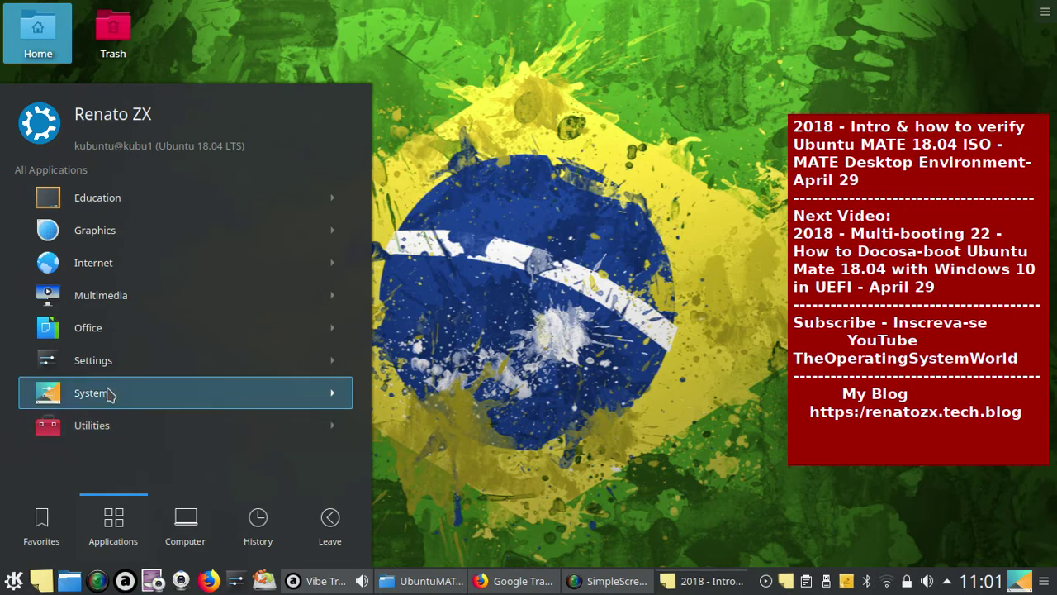
{"action": "left_click", "coordinate": [97, 435]}
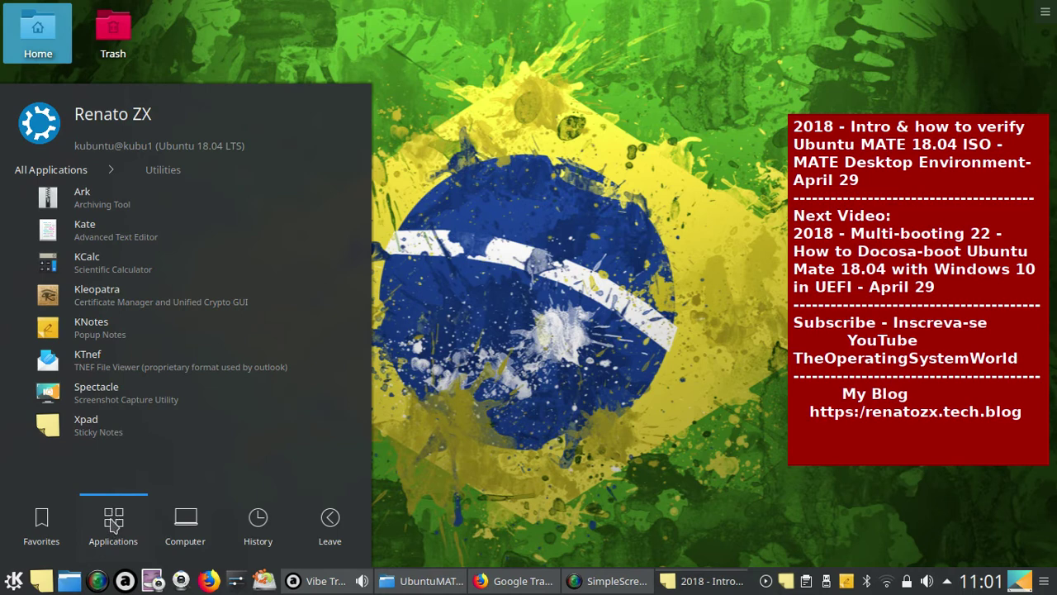
{"action": "left_click", "coordinate": [65, 173]}
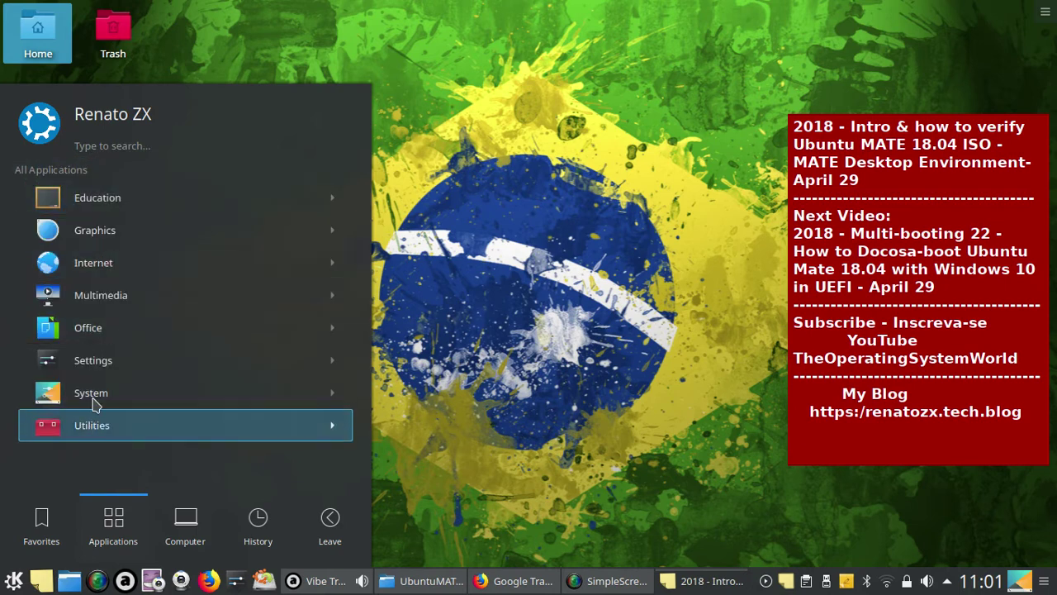
{"action": "left_click", "coordinate": [95, 401]}
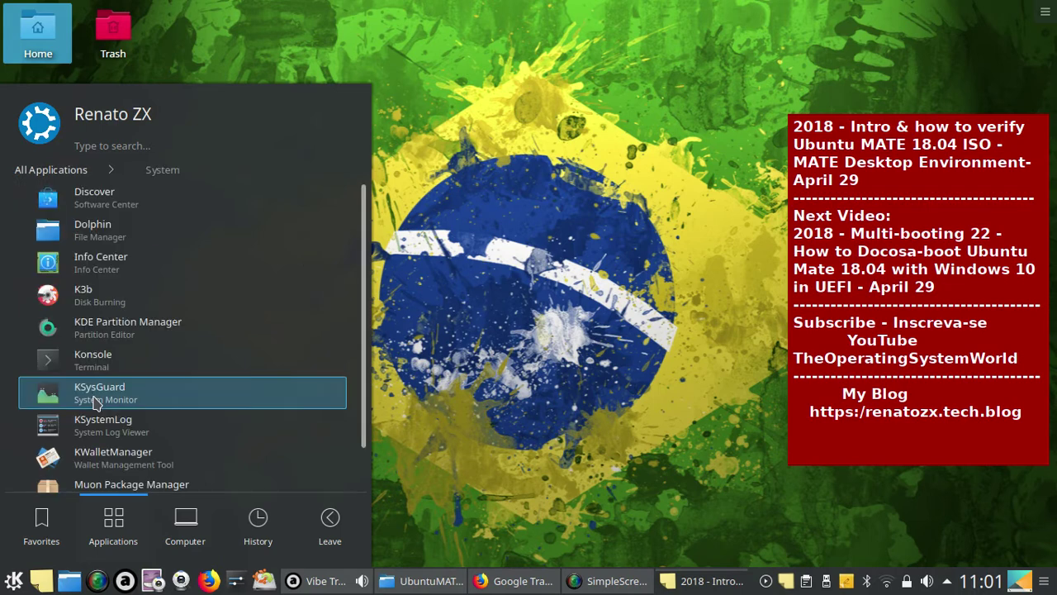
{"action": "left_click", "coordinate": [144, 330]}
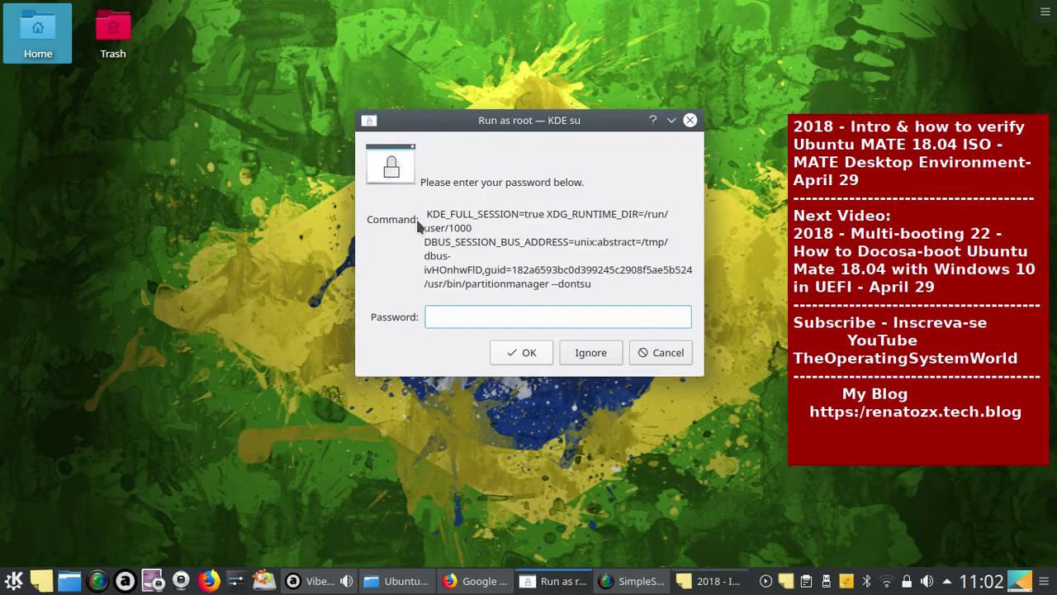
{"action": "type", "text": "*****"}
{"action": "key", "text": "Return"}
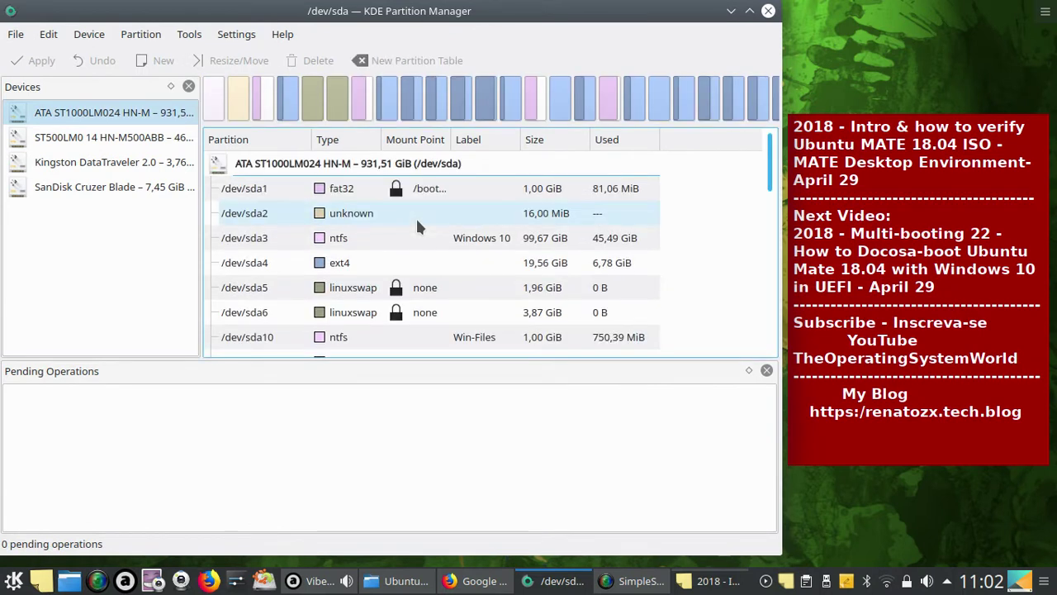
- Examine the SanDisk Cruzer Blade (/dev/sdd) and the operations available for it, and close KDE Partition Manager without changing anything
{"action": "left_click", "coordinate": [86, 188]}
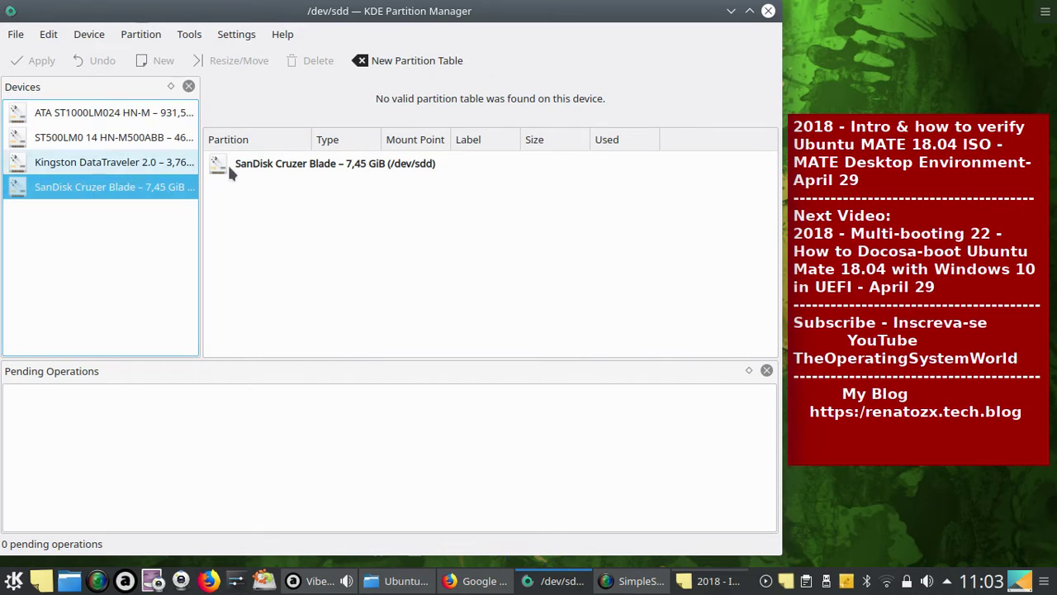
{"action": "left_click", "coordinate": [298, 166]}
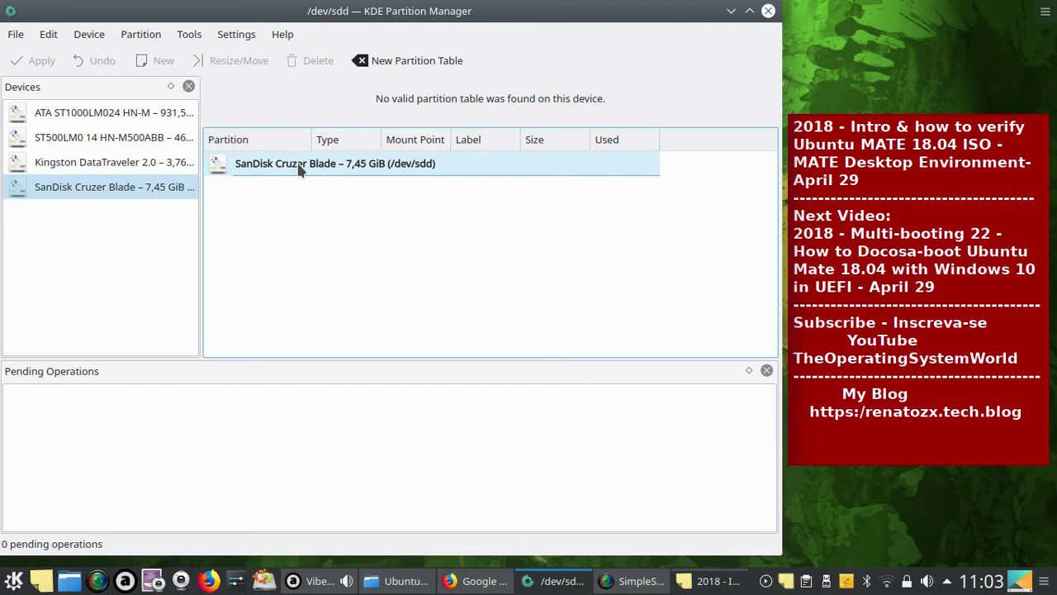
{"action": "right_click", "coordinate": [301, 169]}
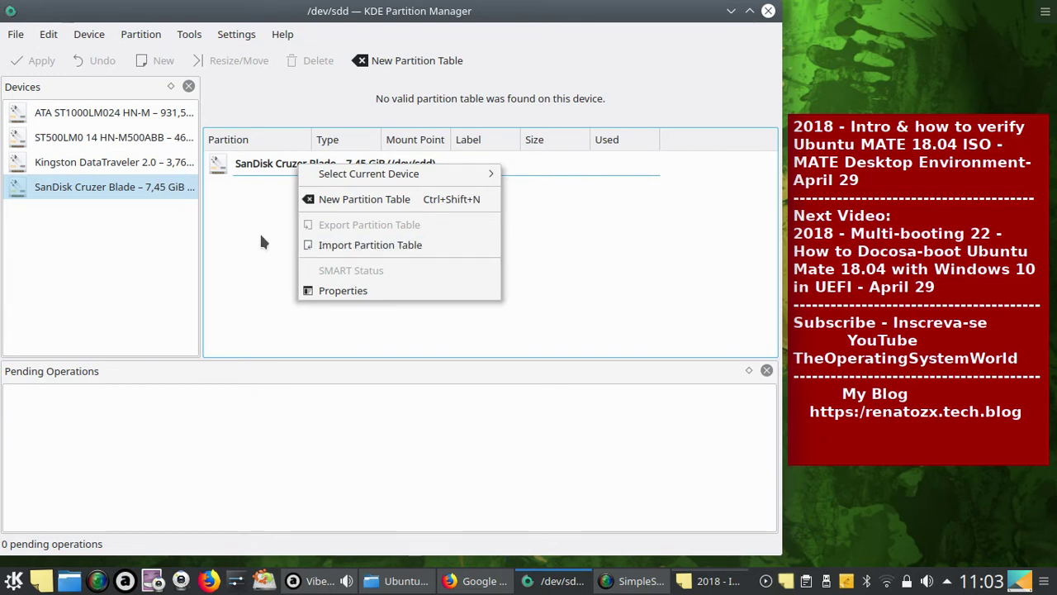
{"action": "mouse_move", "coordinate": [377, 177]}
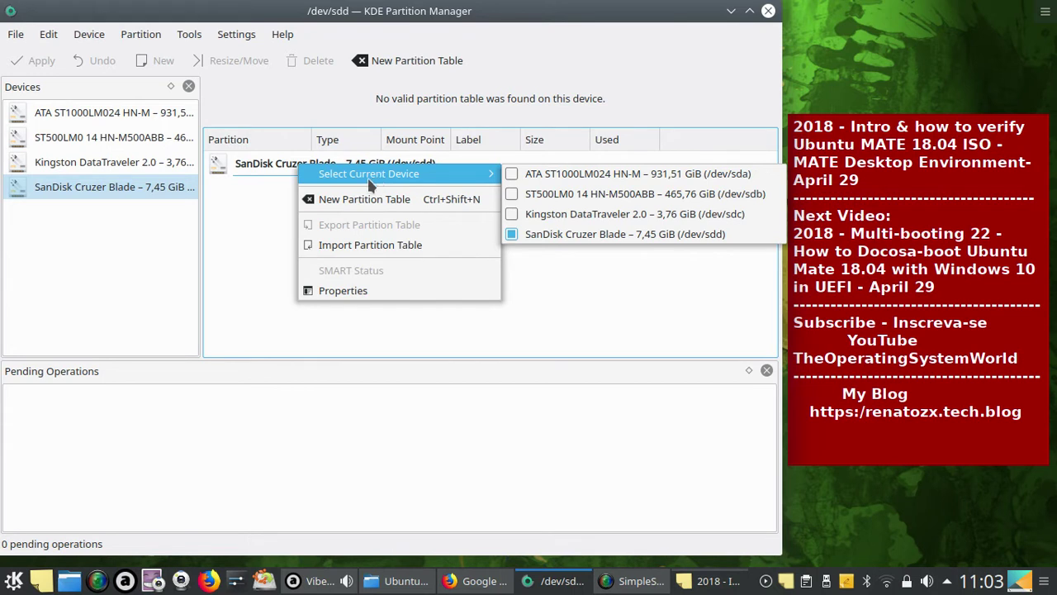
{"action": "left_click", "coordinate": [229, 222]}
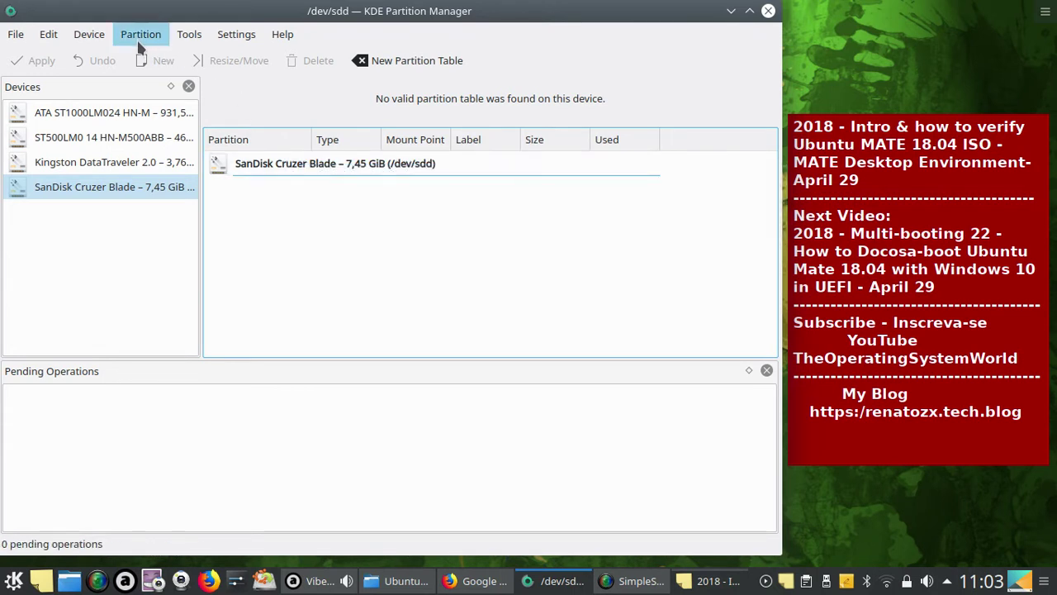
{"action": "left_click", "coordinate": [48, 35]}
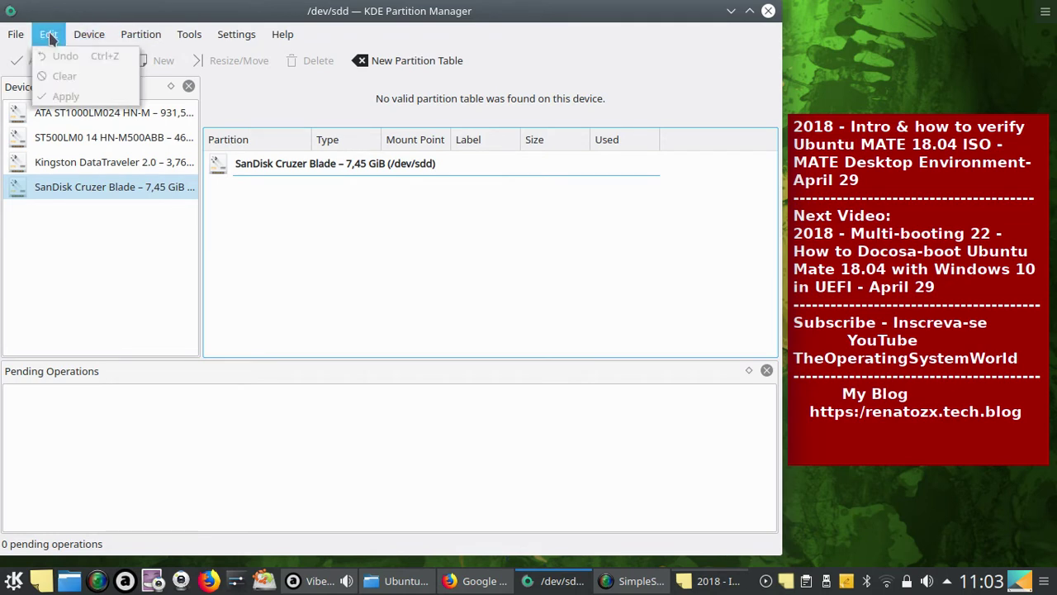
{"action": "mouse_move", "coordinate": [91, 37]}
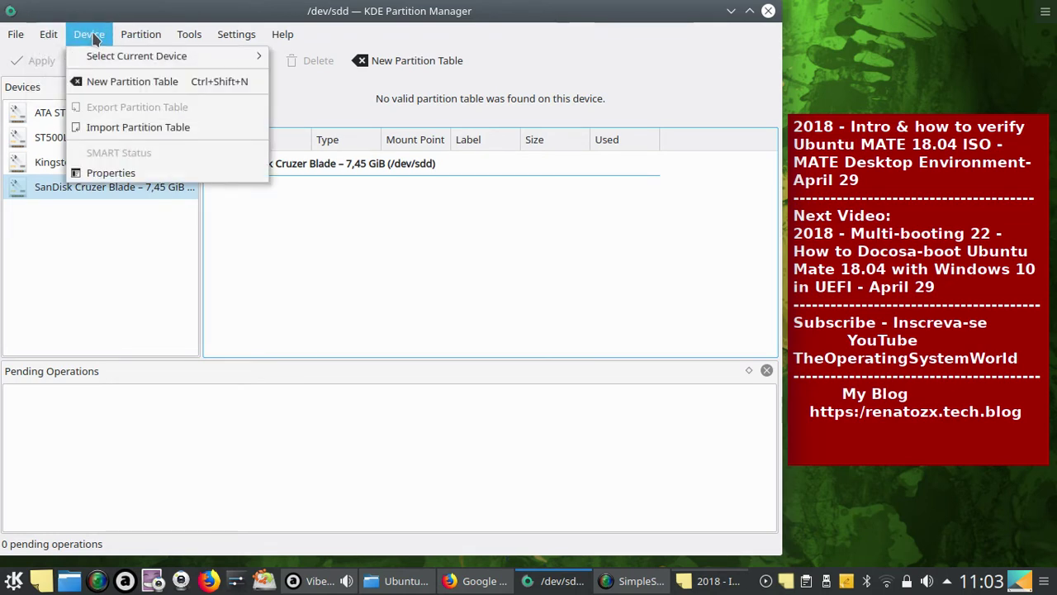
{"action": "mouse_move", "coordinate": [136, 37]}
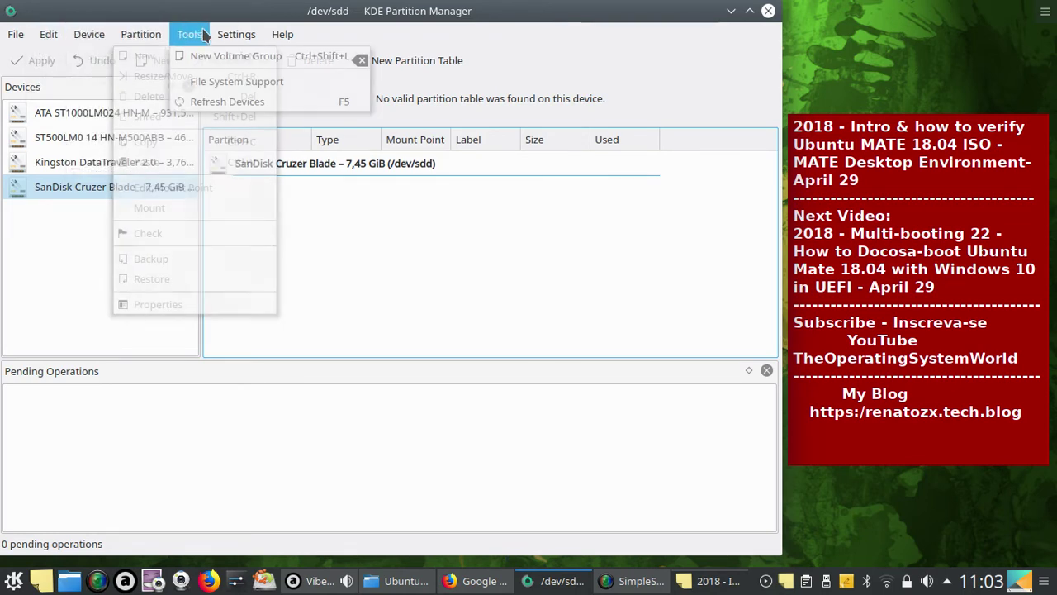
{"action": "mouse_move", "coordinate": [244, 38]}
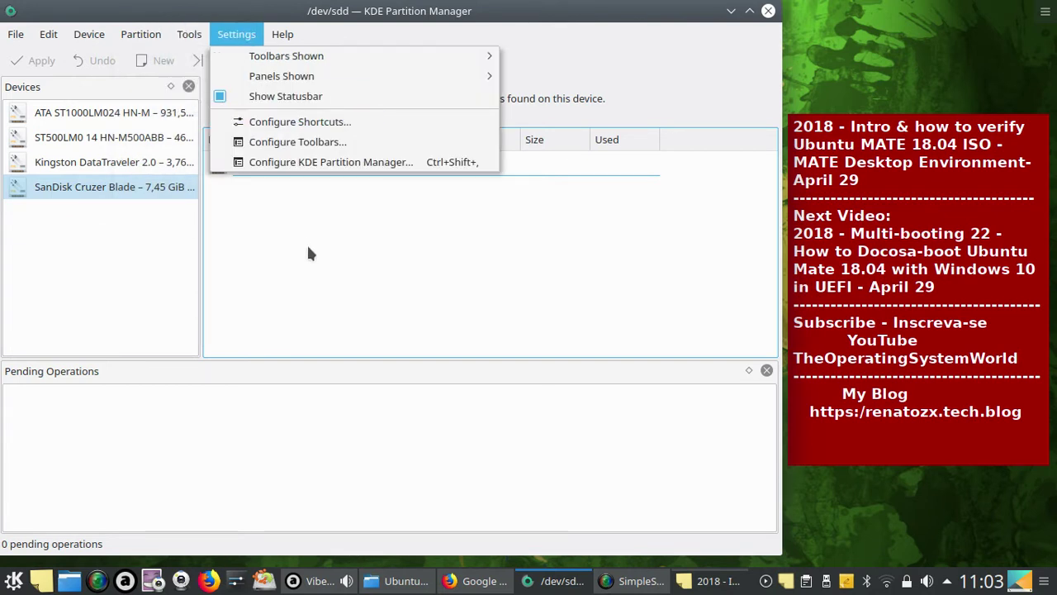
{"action": "left_click", "coordinate": [445, 328]}
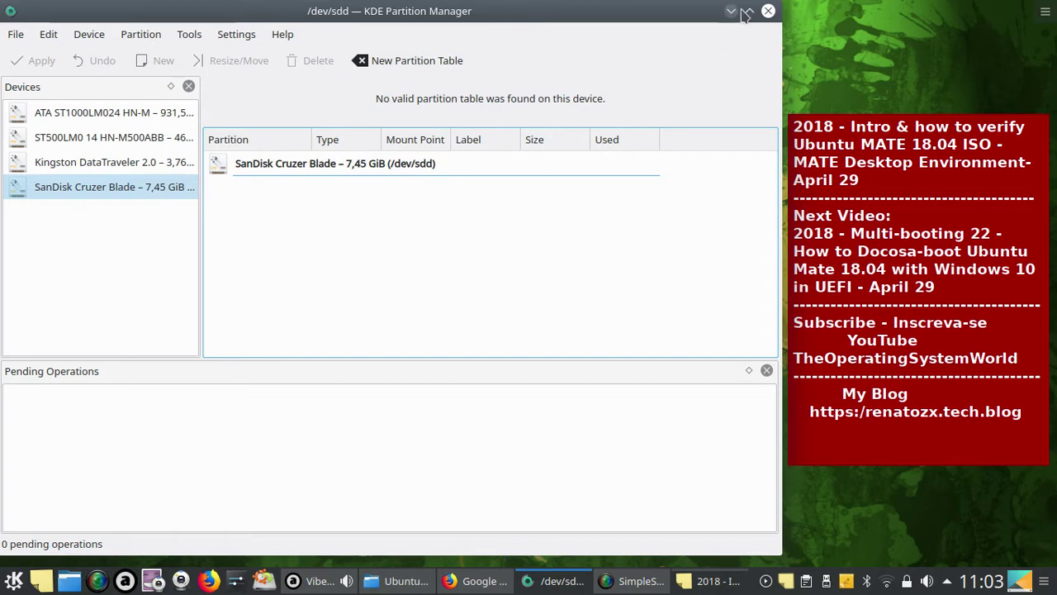
{"action": "left_click", "coordinate": [772, 13]}
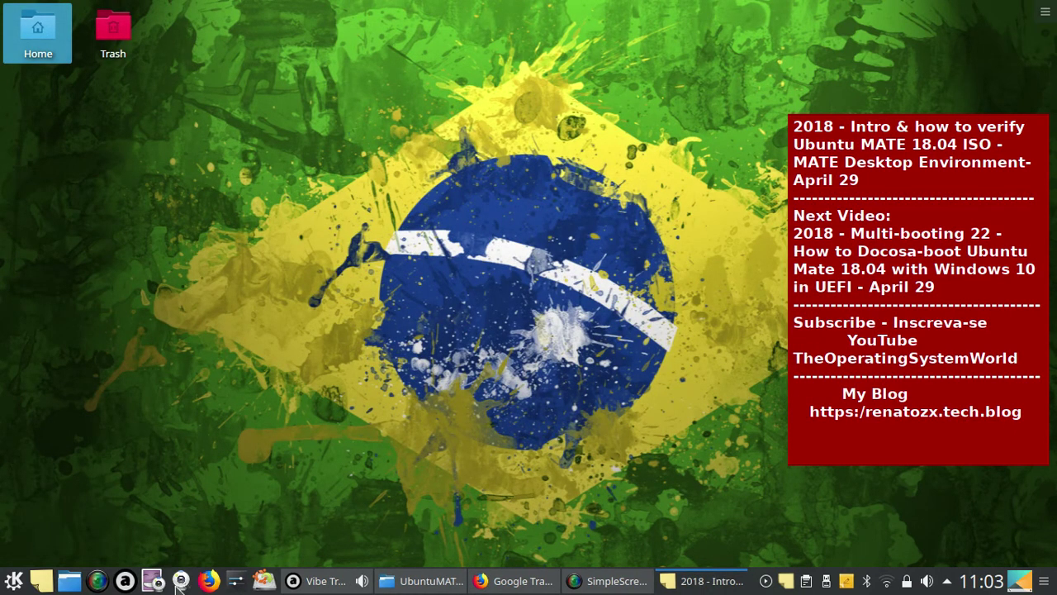
- Open Startup Disk Creator, choose the 7.5 GB SanDisk Cruzer Blade as the disk to use, and reposition the Make Startup Disk window
{"action": "left_click", "coordinate": [264, 581]}
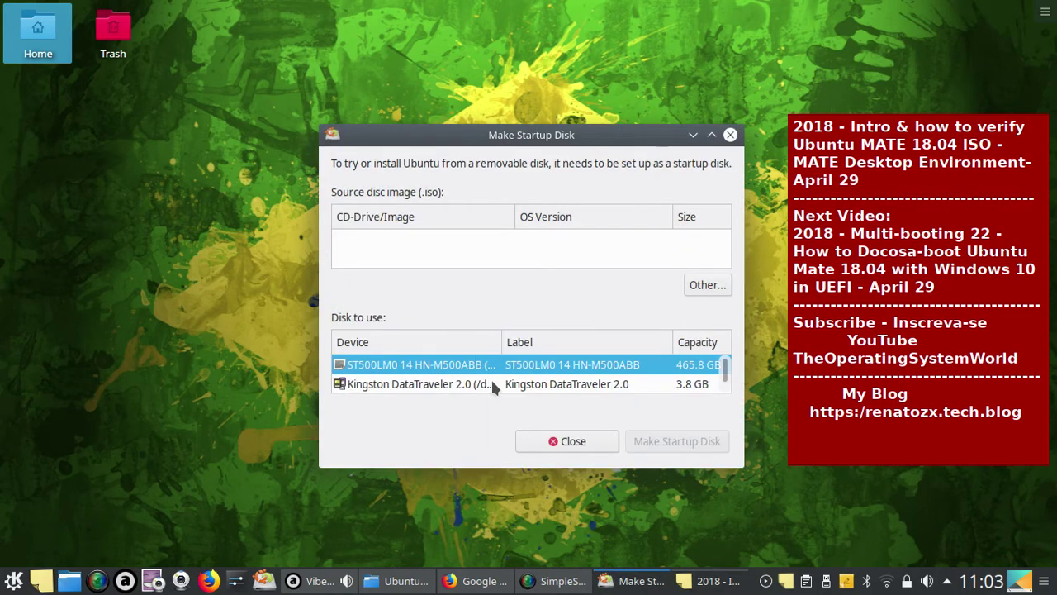
{"action": "left_click_drag", "start_coordinate": [725, 378], "coordinate": [723, 390]}
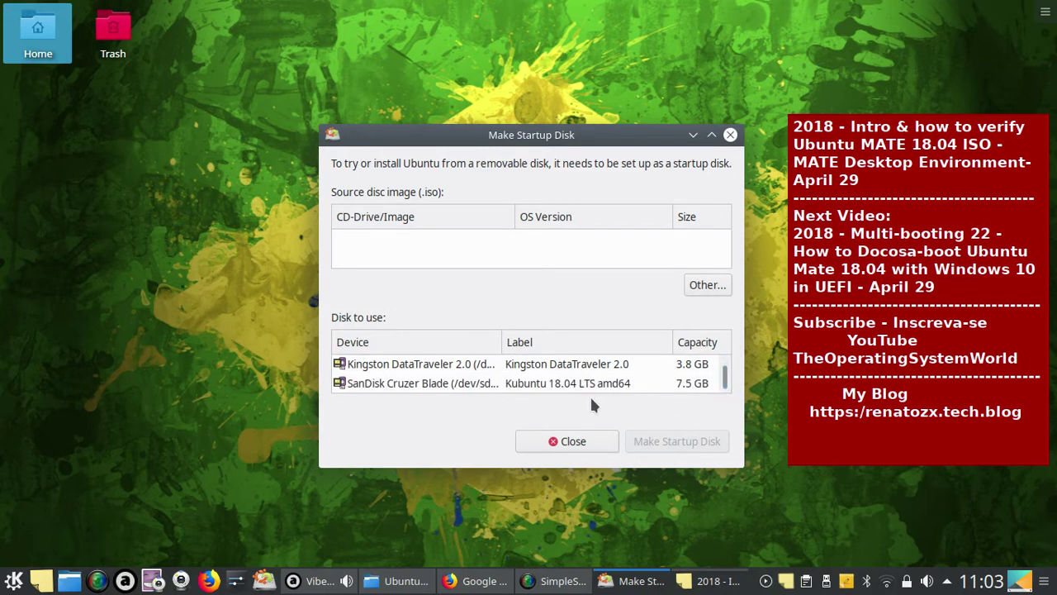
{"action": "left_click", "coordinate": [494, 388]}
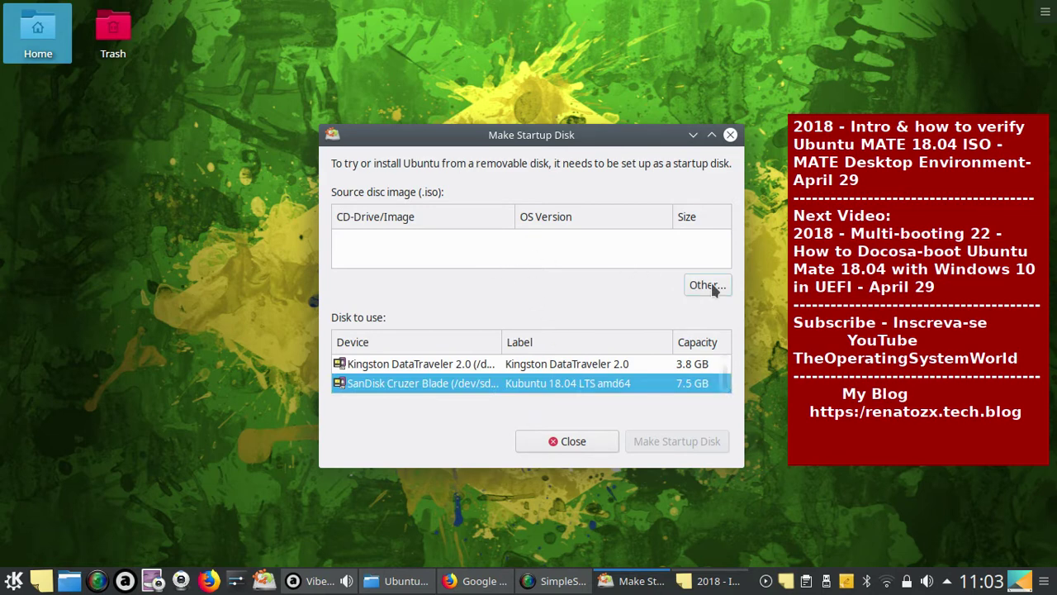
{"action": "left_click_drag", "start_coordinate": [614, 144], "coordinate": [417, 155]}
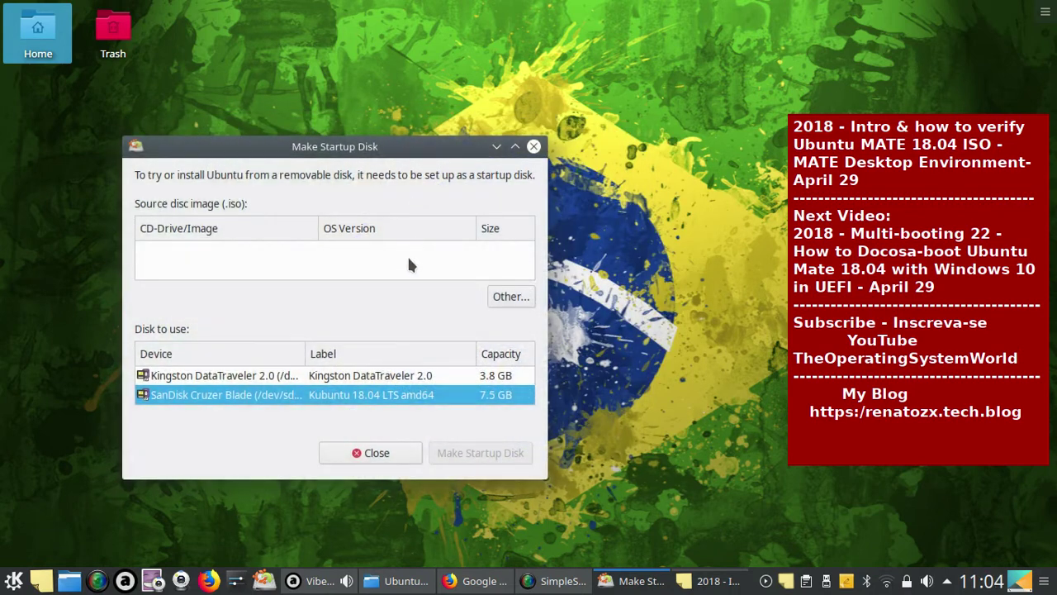
- Load ubuntu-mate-18.04-desktop-amd64.iso as the source disc image from GT500Lin's GNU+Linux Verified ISO/Ubuntu Based/Ubuntu/UbuntuMATE folder
{"action": "left_click", "coordinate": [520, 299]}
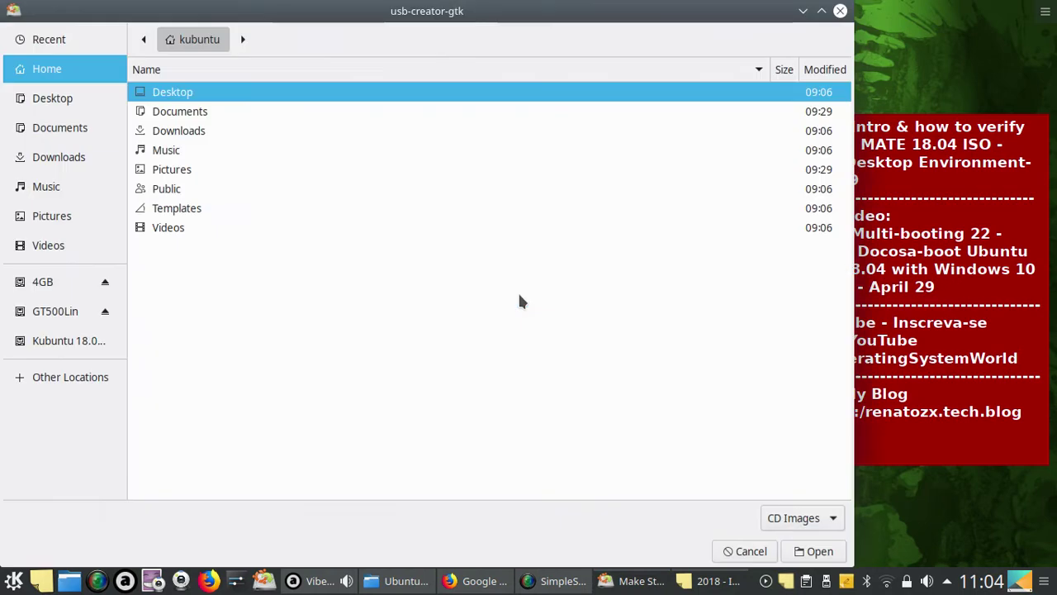
{"action": "left_click", "coordinate": [71, 312]}
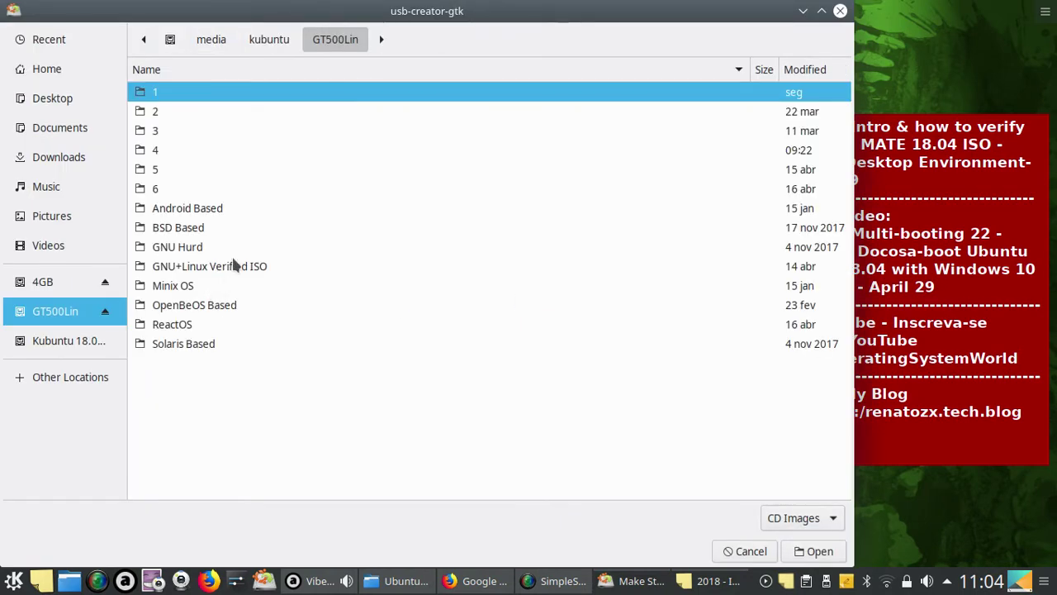
{"action": "left_click", "coordinate": [233, 266]}
{"action": "double_click", "coordinate": [232, 265]}
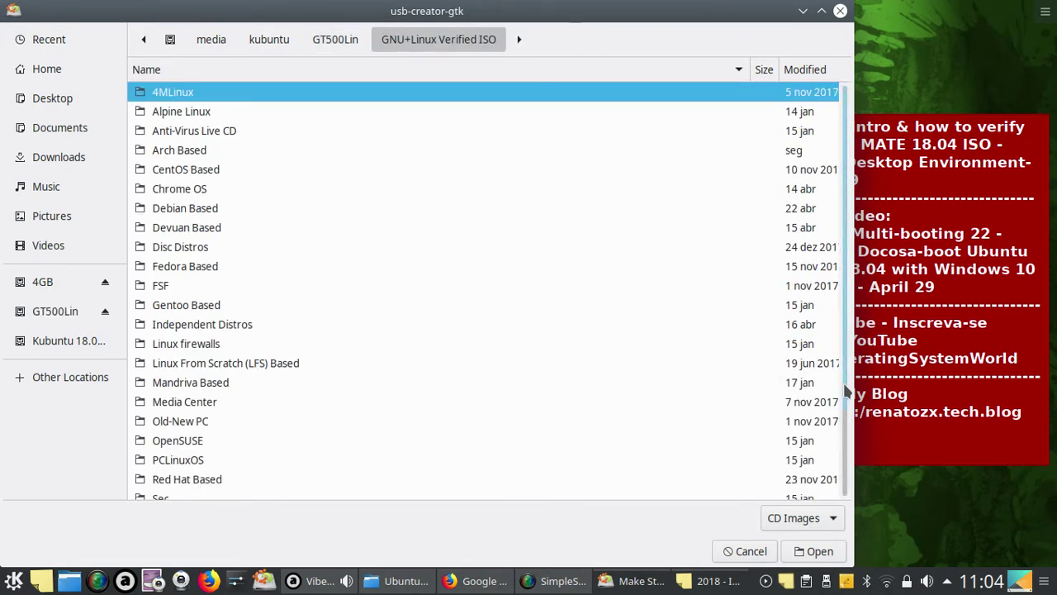
{"action": "left_click", "coordinate": [844, 493]}
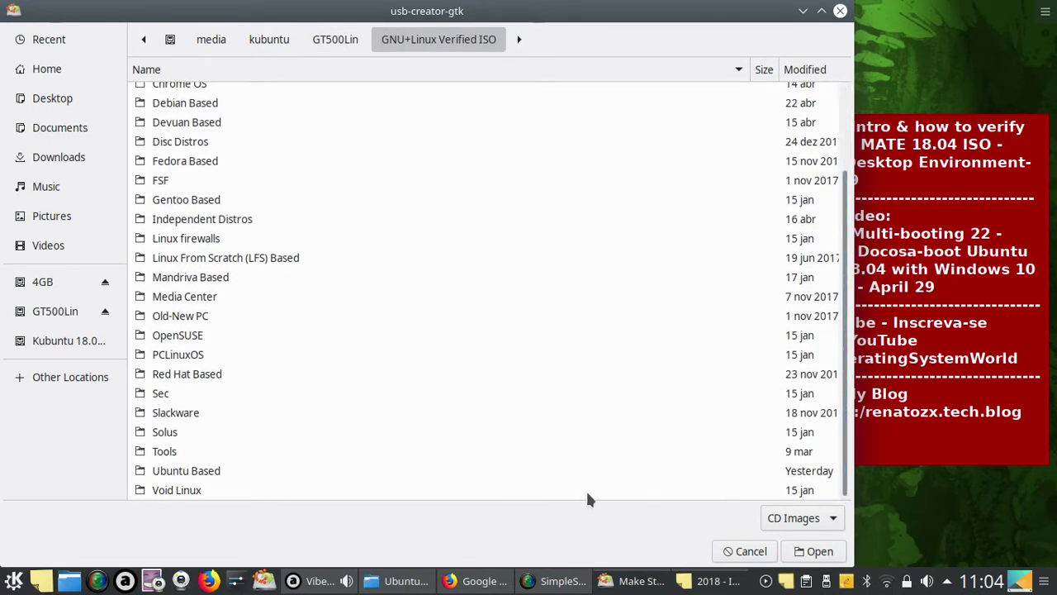
{"action": "left_click", "coordinate": [215, 478]}
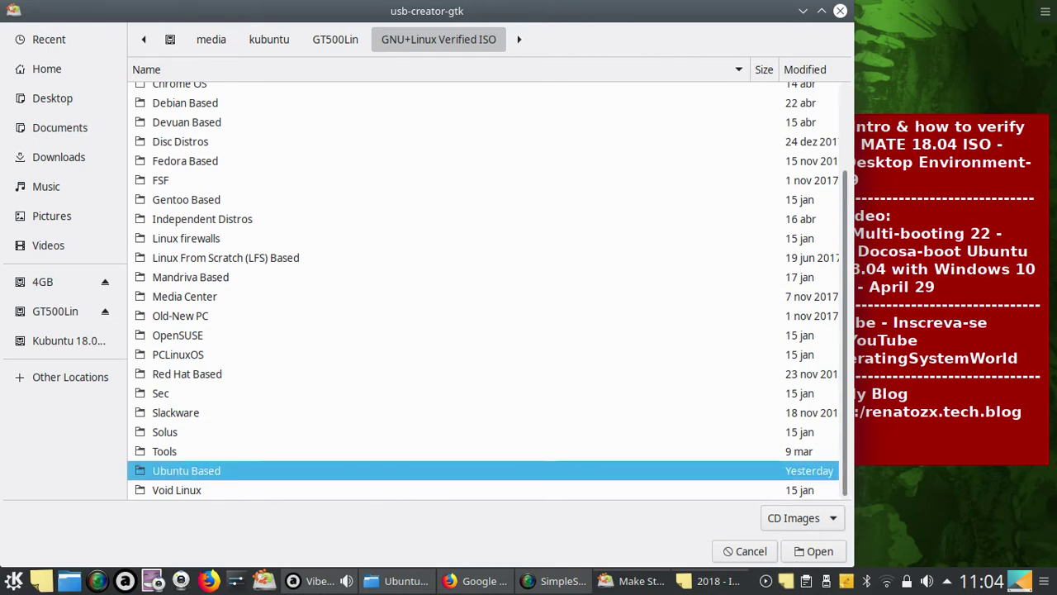
{"action": "double_click", "coordinate": [216, 478]}
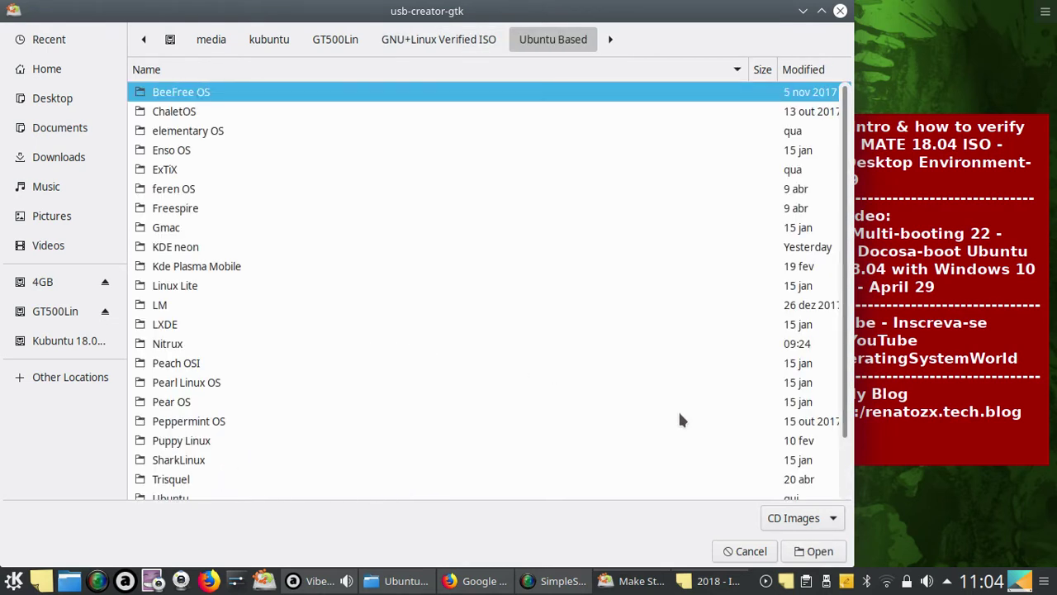
{"action": "scroll", "coordinate": [848, 402], "scroll_direction": "down", "scroll_amount": 3}
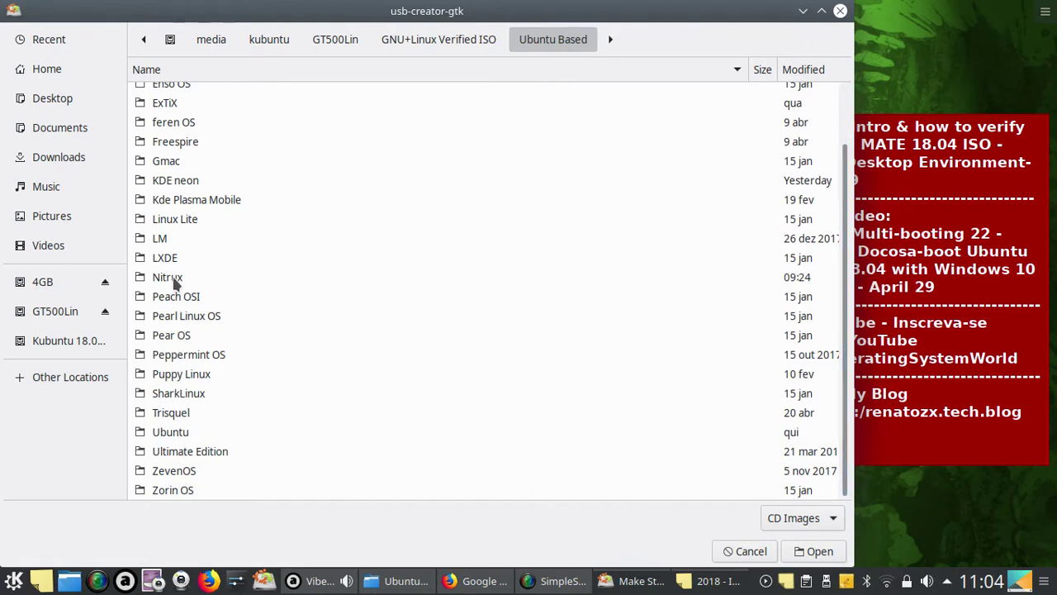
{"action": "double_click", "coordinate": [183, 435]}
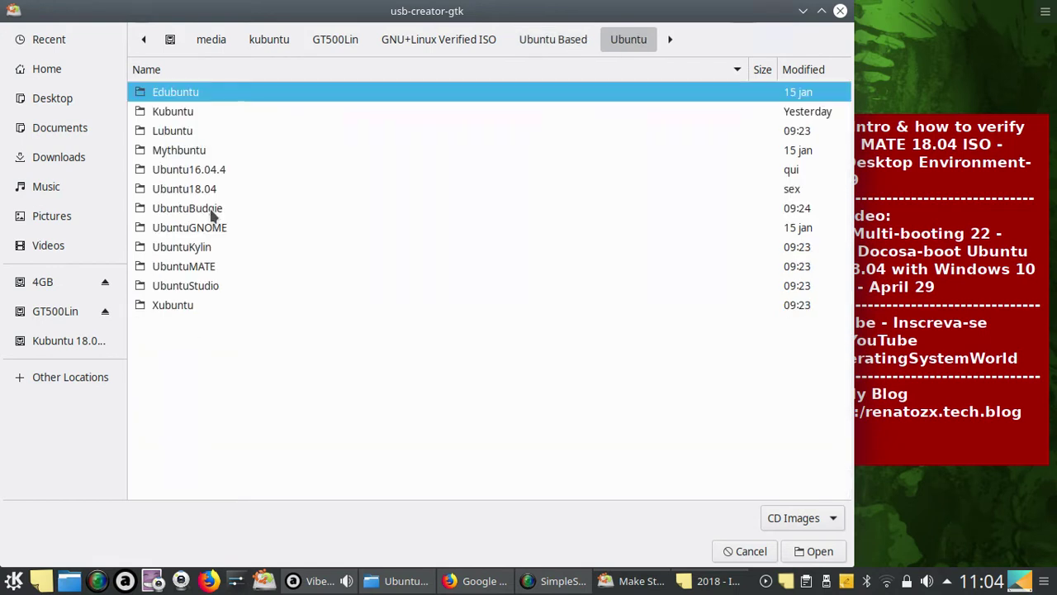
{"action": "double_click", "coordinate": [206, 266]}
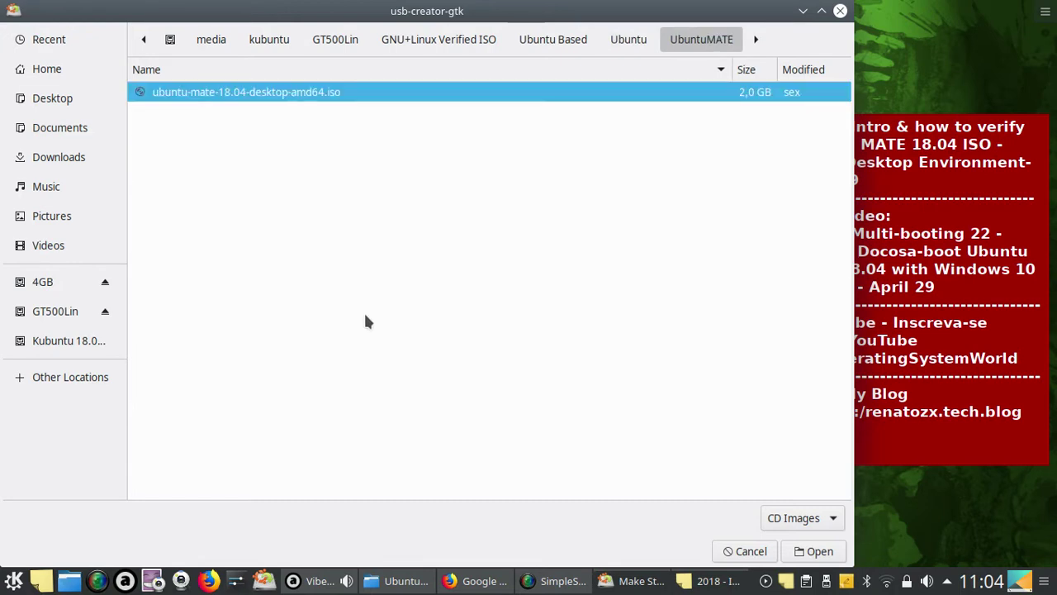
{"action": "left_click", "coordinate": [817, 551]}
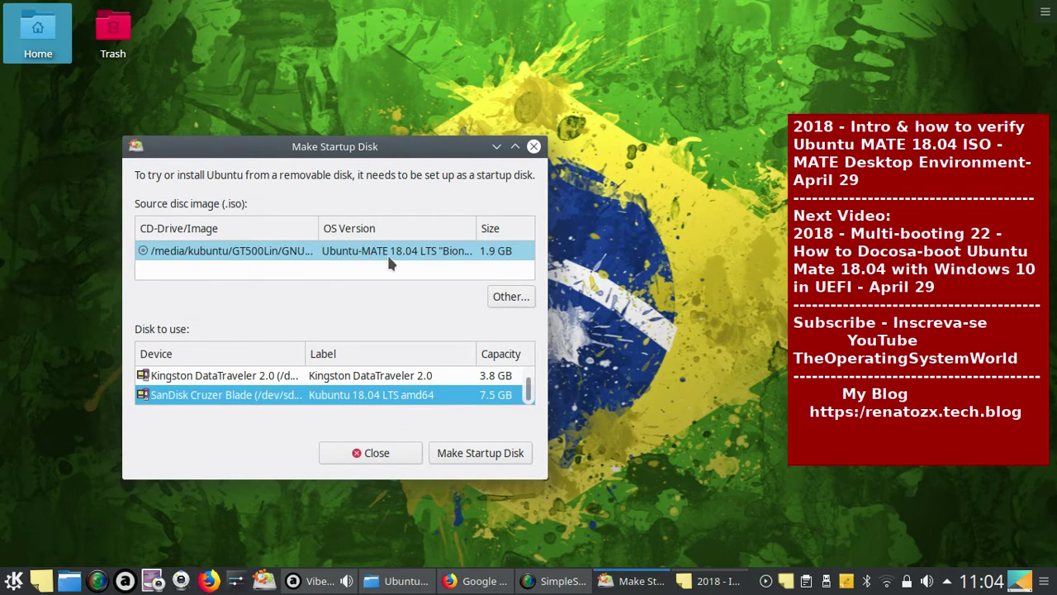
- Make the startup disk, agree to overwrite all existing data on the device, and switch to Google Translate in Firefox
{"action": "left_click", "coordinate": [505, 452]}
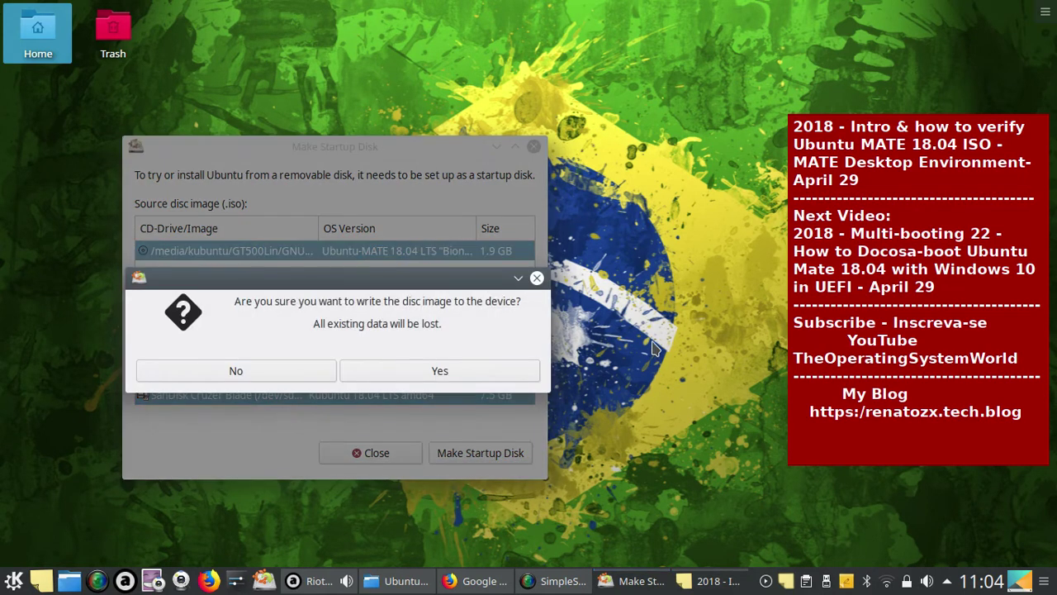
{"action": "left_click", "coordinate": [481, 369]}
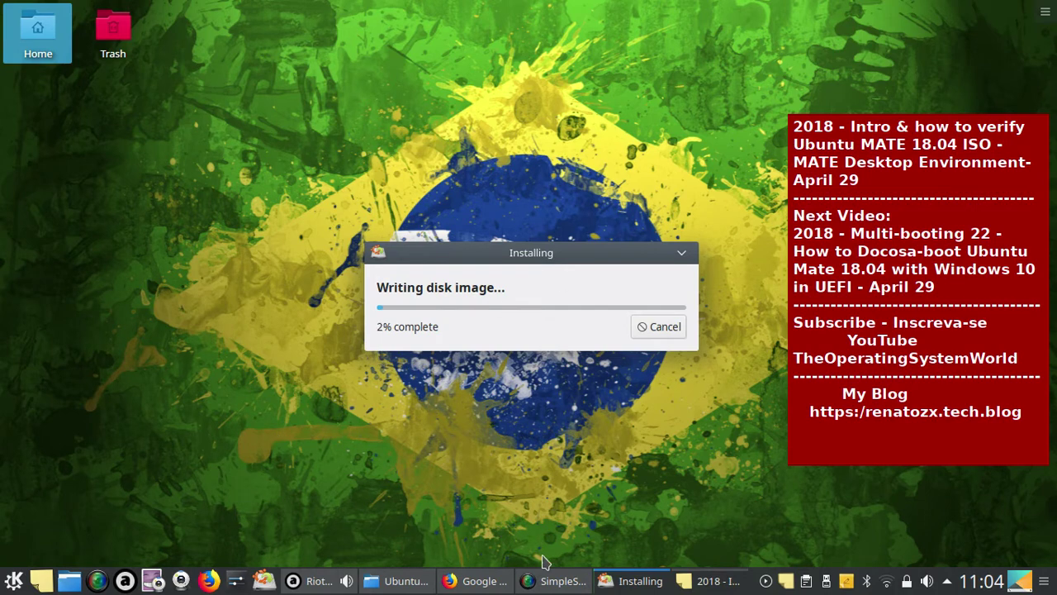
{"action": "left_click", "coordinate": [474, 581]}
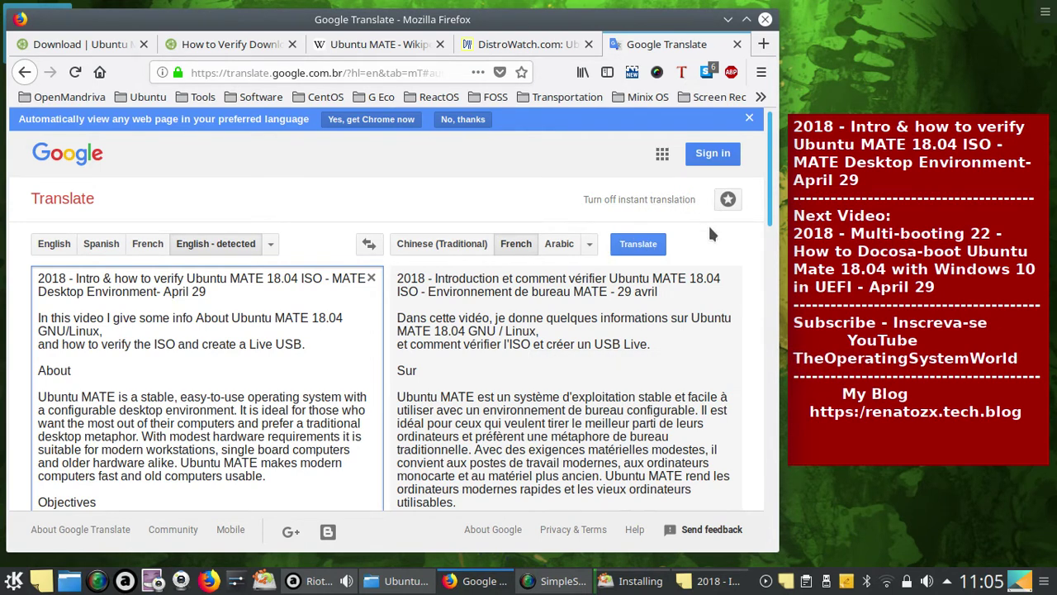
- Translate the English video description into Italian and play the translation aloud while following the text
{"action": "scroll", "coordinate": [765, 208], "scroll_direction": "down", "scroll_amount": 1}
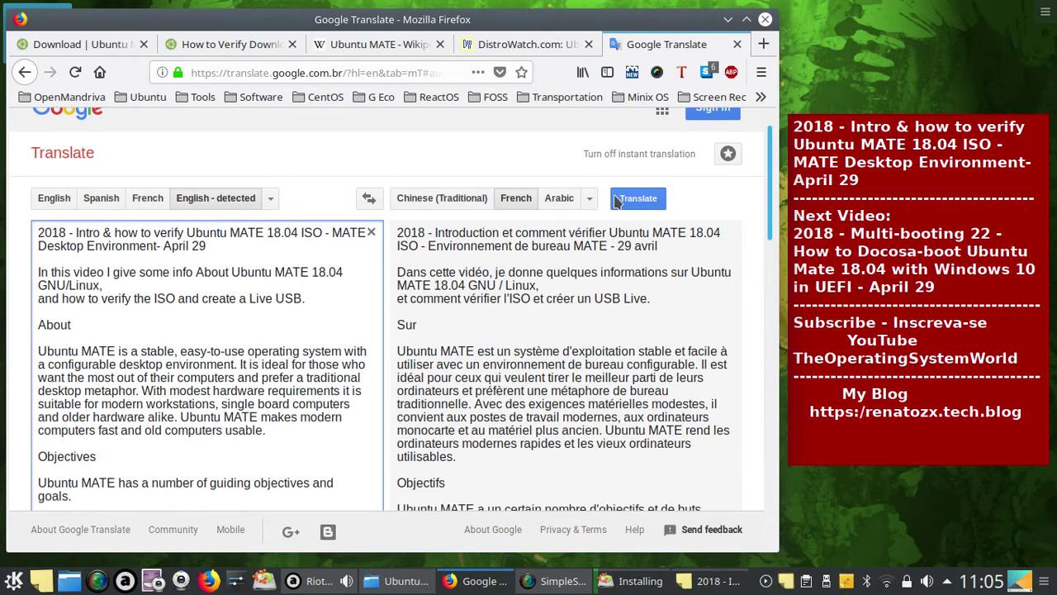
{"action": "left_click", "coordinate": [589, 201]}
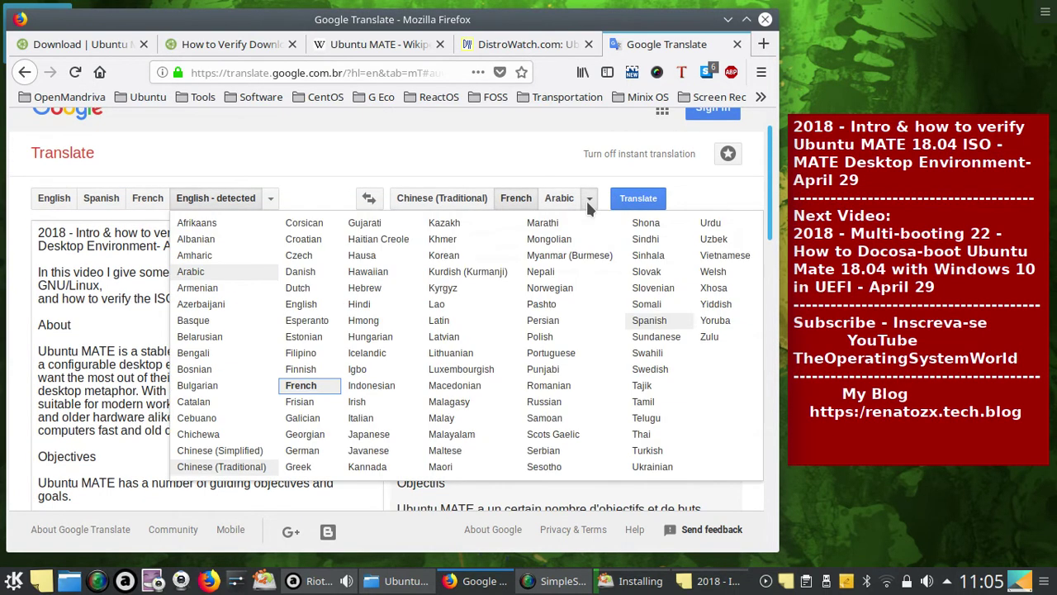
{"action": "left_click", "coordinate": [360, 421]}
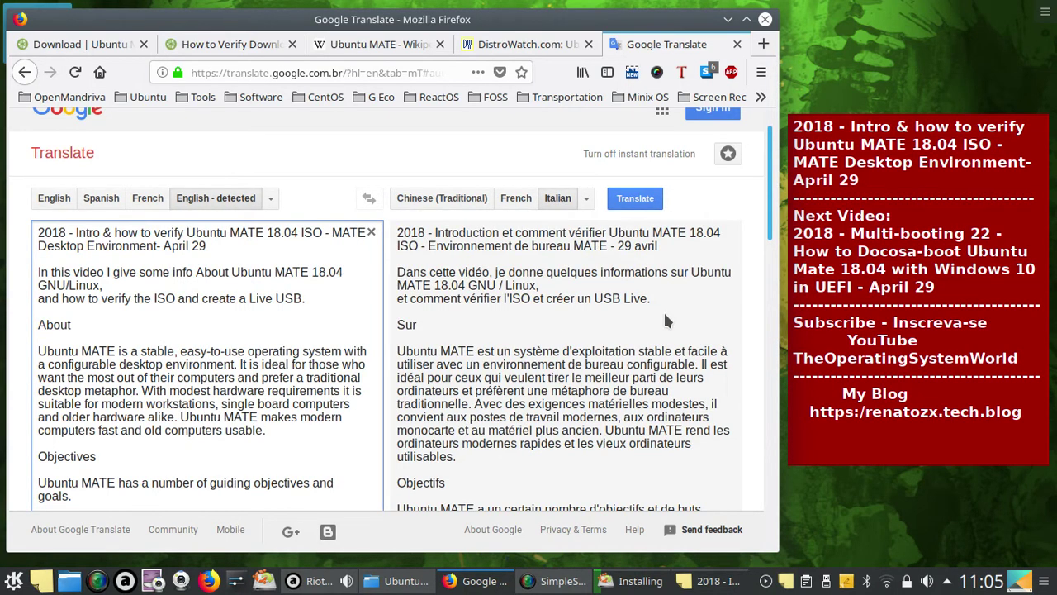
{"action": "scroll", "coordinate": [768, 232], "scroll_direction": "down", "scroll_amount": 3}
{"action": "left_click_drag", "start_coordinate": [767, 294], "coordinate": [761, 550]}
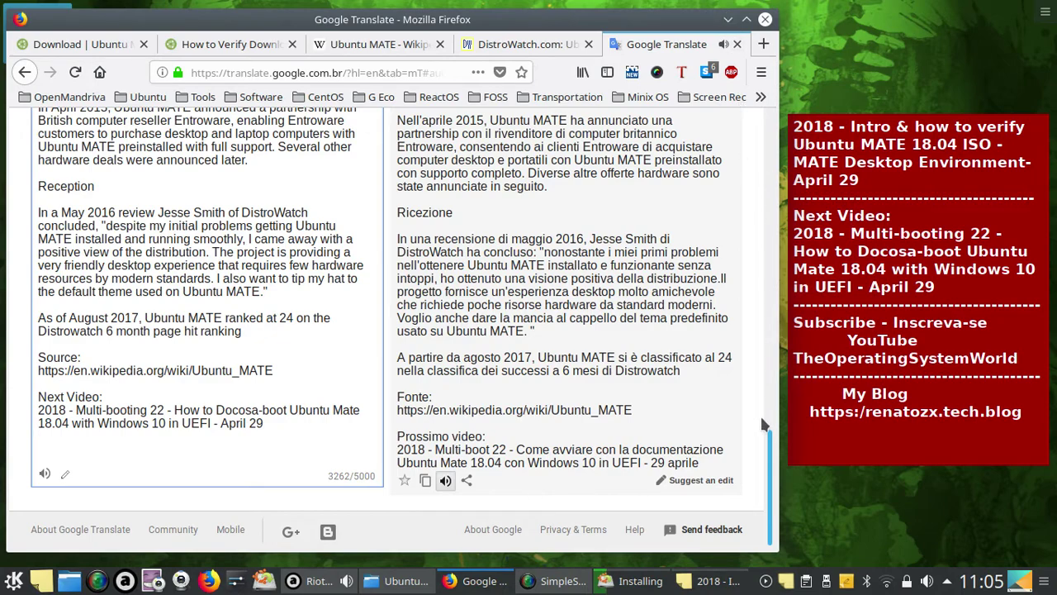
{"action": "left_click_drag", "start_coordinate": [768, 460], "coordinate": [761, 166]}
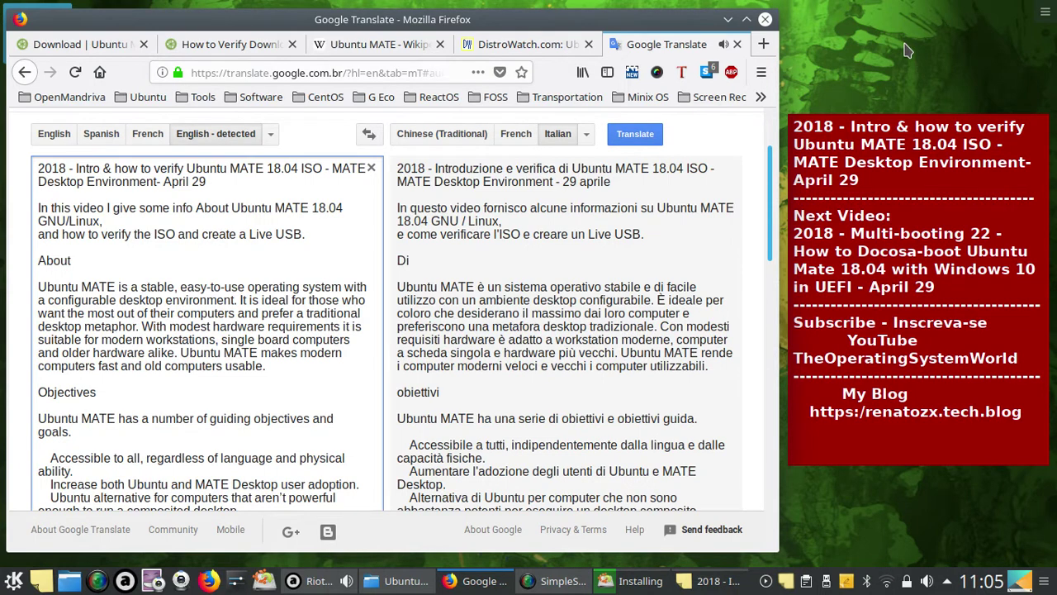
{"action": "left_click_drag", "start_coordinate": [773, 192], "coordinate": [784, 264]}
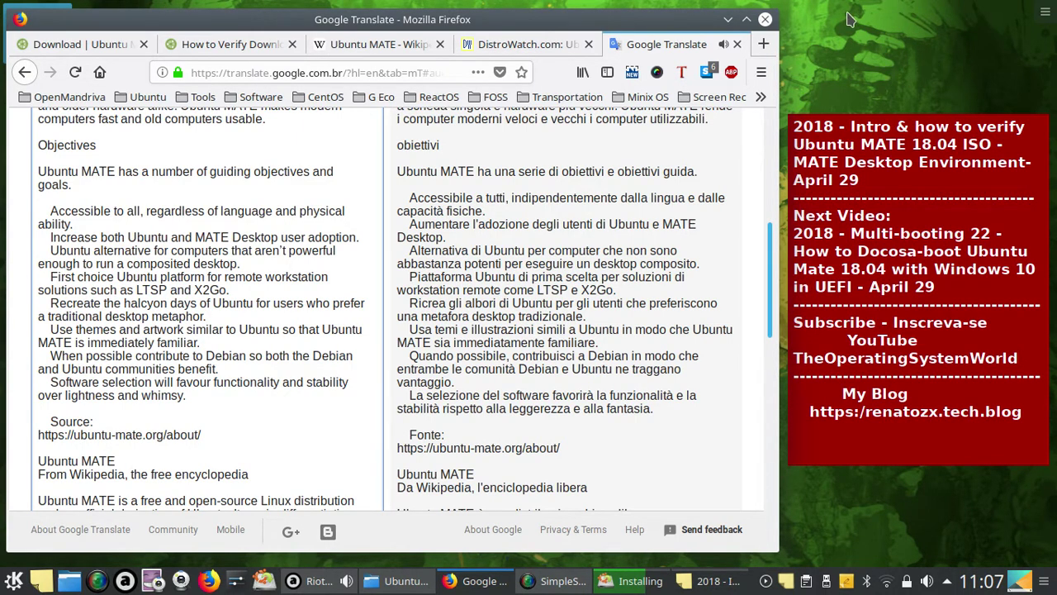
- Minimize Firefox, reposition the Installation Complete window, and quit Startup Disk Creator
{"action": "left_click", "coordinate": [727, 19]}
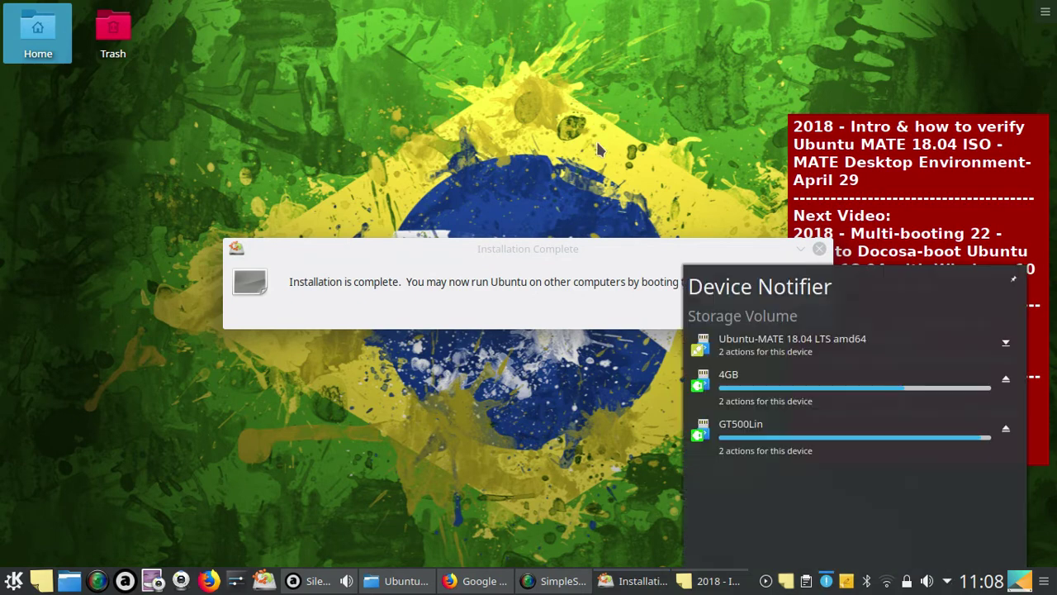
{"action": "left_click_drag", "start_coordinate": [539, 247], "coordinate": [408, 250]}
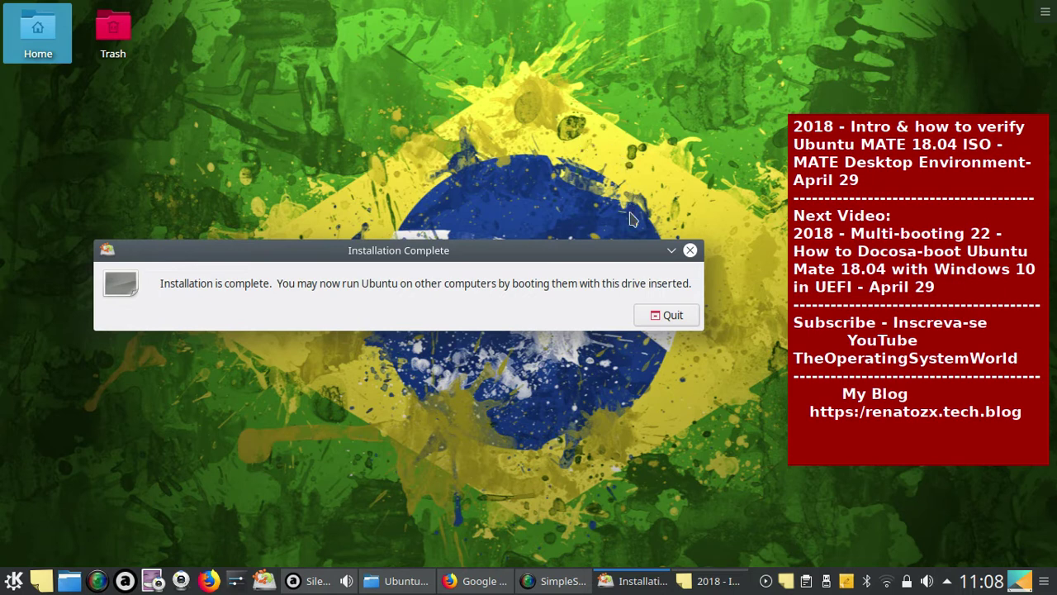
{"action": "left_click", "coordinate": [662, 321]}
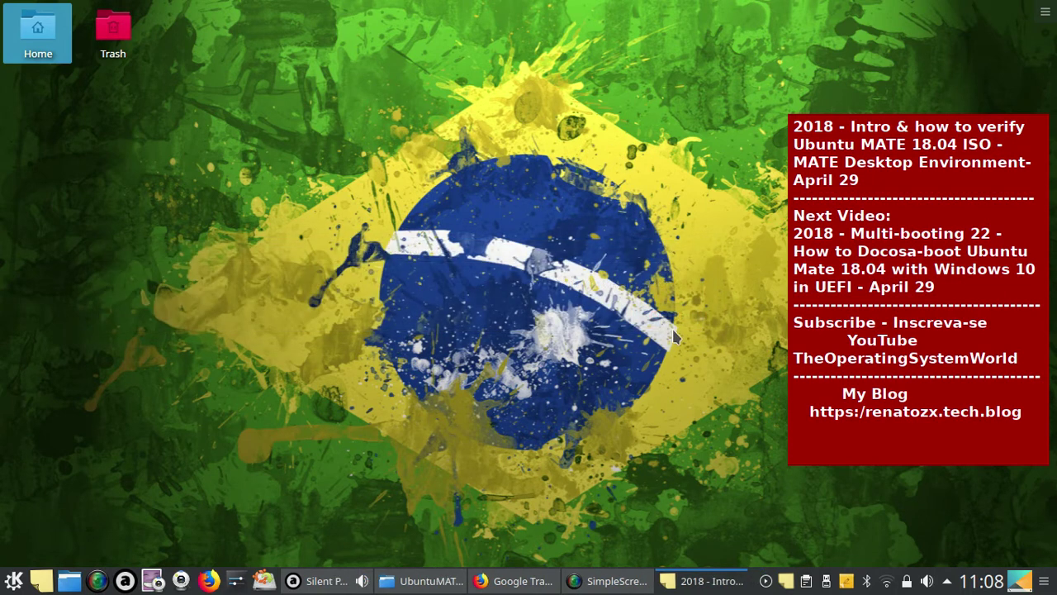
- Open the Ubuntu-MATE 18.04 LTS amd64 volume in the file manager and reposition its window to show the contents
{"action": "left_click", "coordinate": [825, 582]}
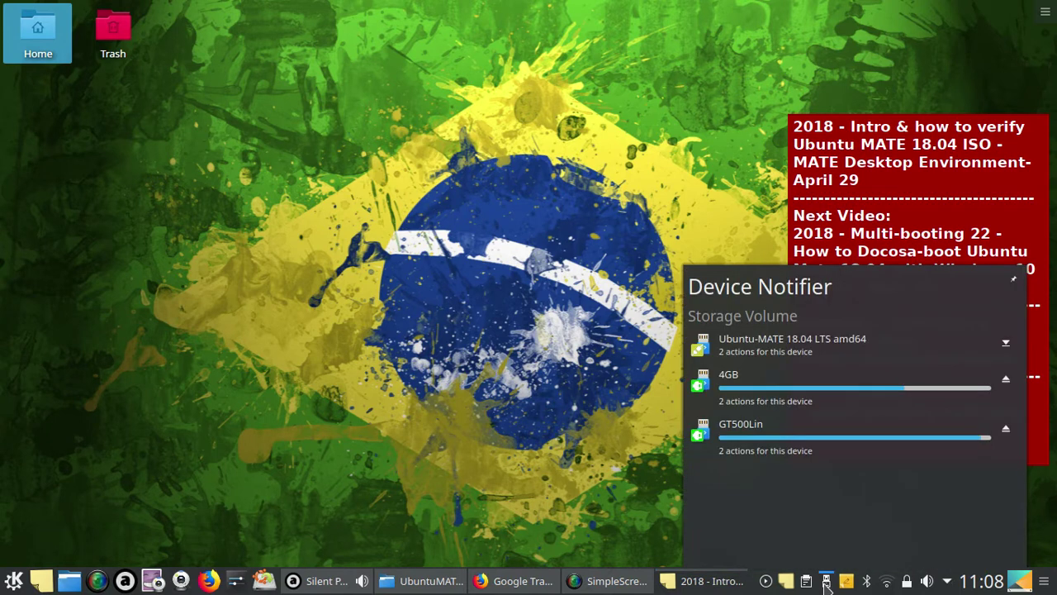
{"action": "left_click", "coordinate": [770, 360]}
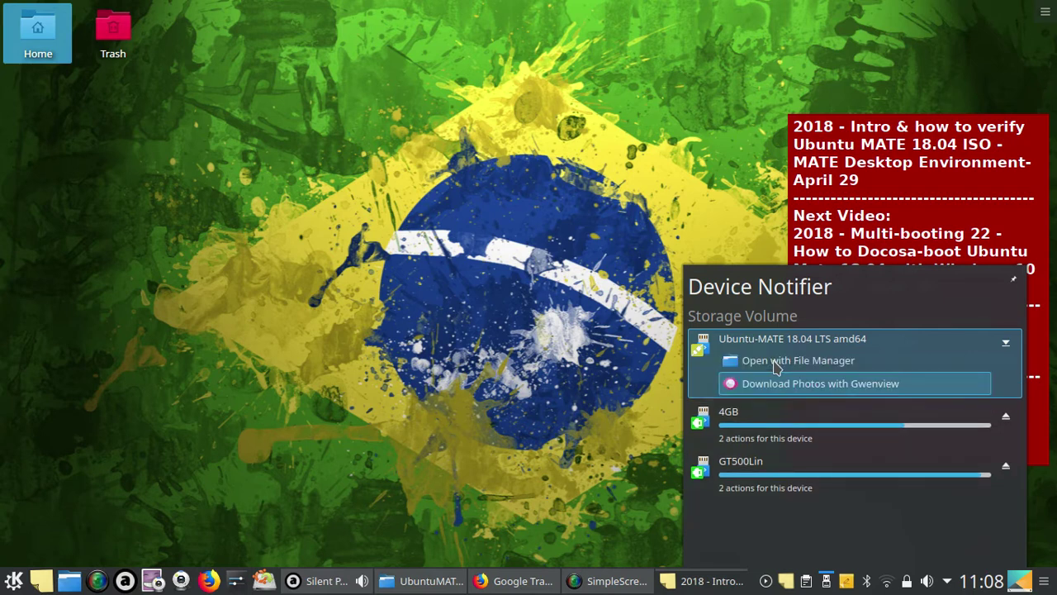
{"action": "left_click", "coordinate": [774, 363]}
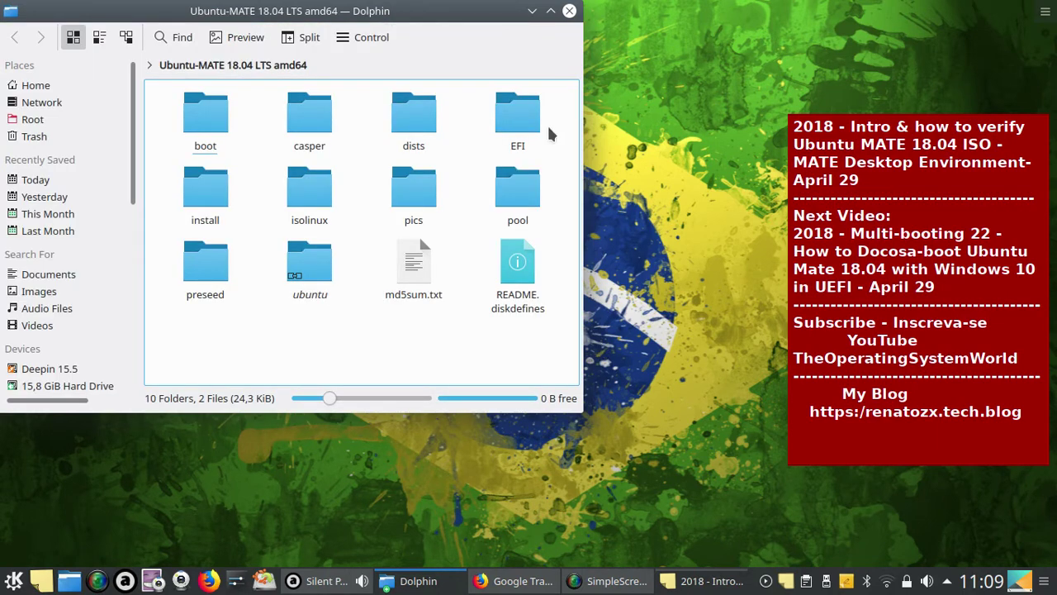
{"action": "left_click_drag", "start_coordinate": [450, 21], "coordinate": [496, 110]}
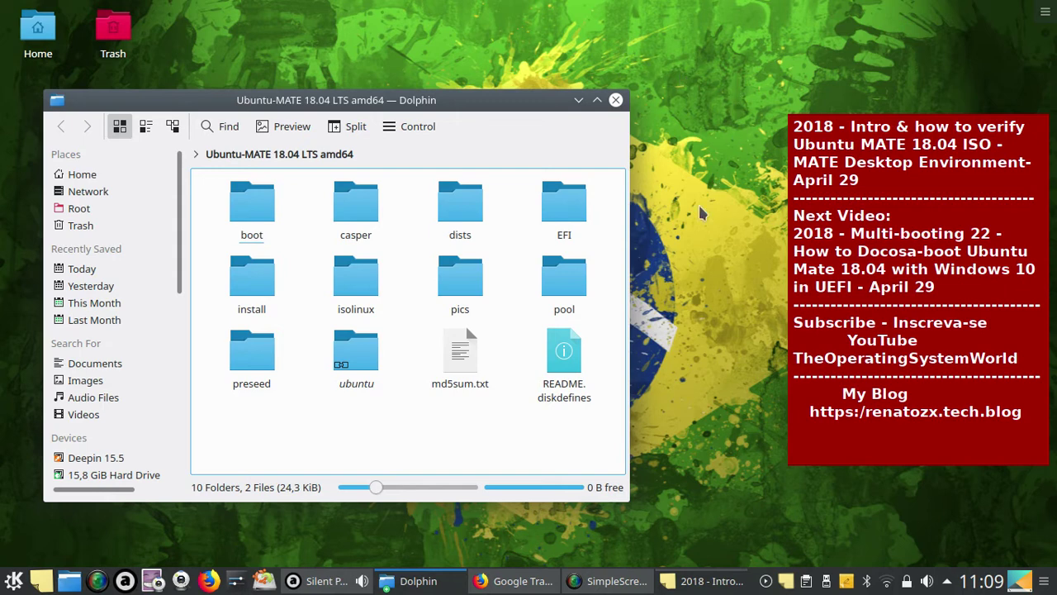
- Return to Google Translate in Firefox, translate the description into Portuguese, and play the translation aloud
{"action": "left_click", "coordinate": [522, 587]}
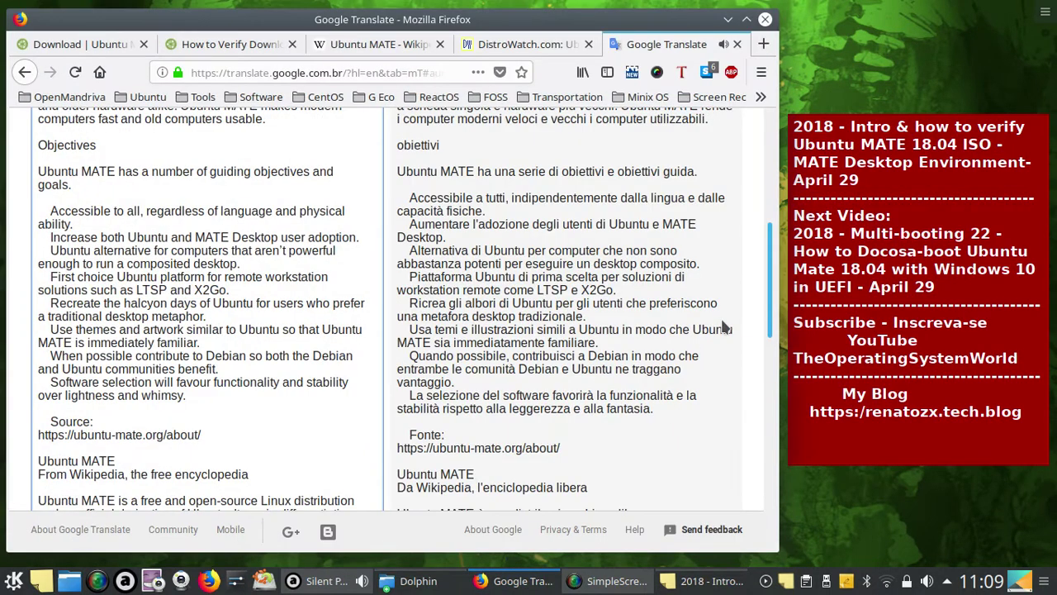
{"action": "left_click_drag", "start_coordinate": [772, 247], "coordinate": [768, 182]}
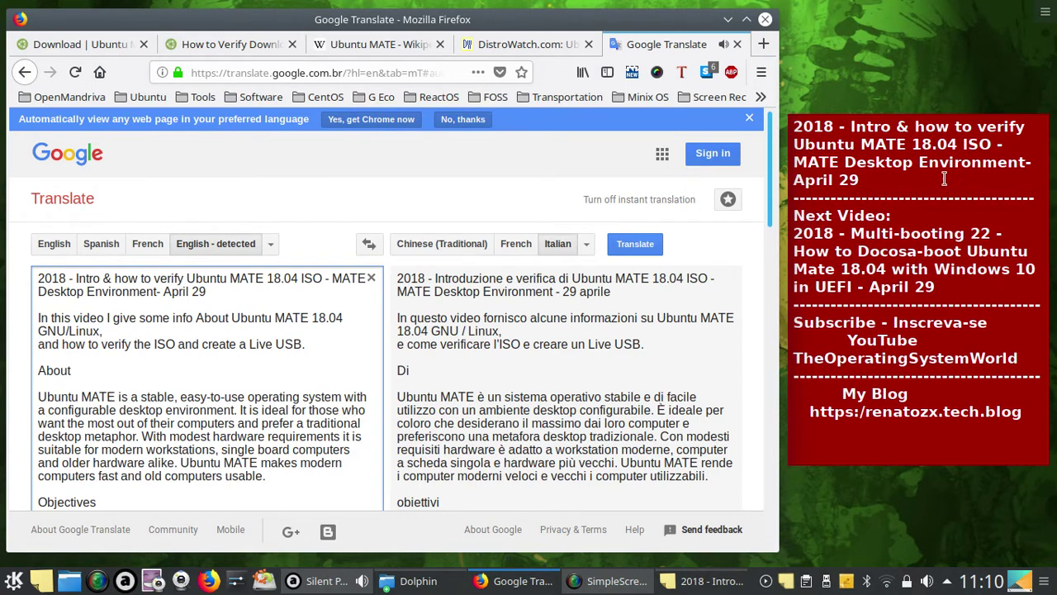
{"action": "left_click", "coordinate": [587, 245]}
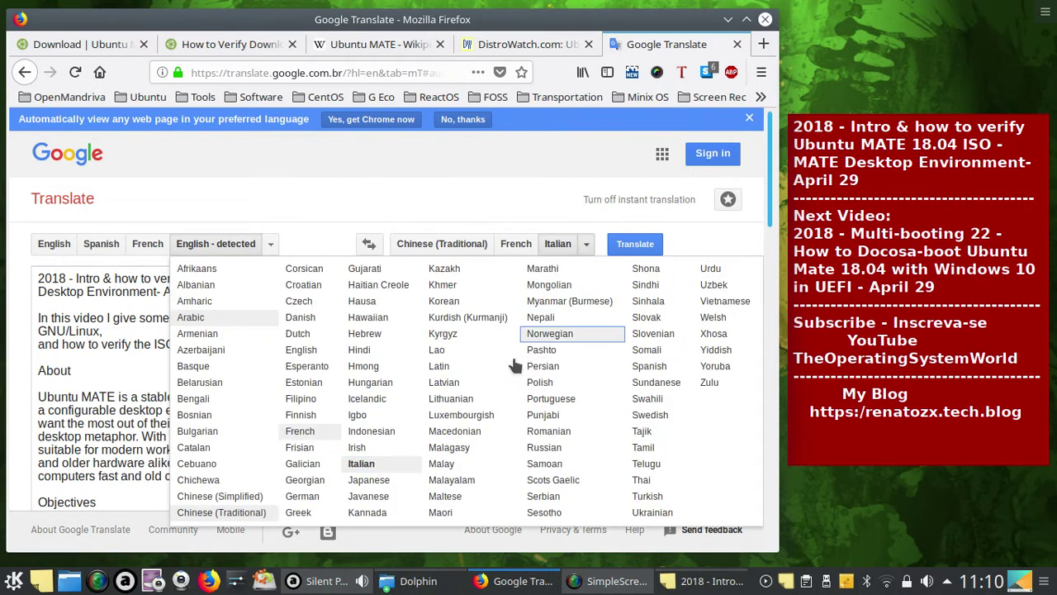
{"action": "left_click", "coordinate": [596, 403]}
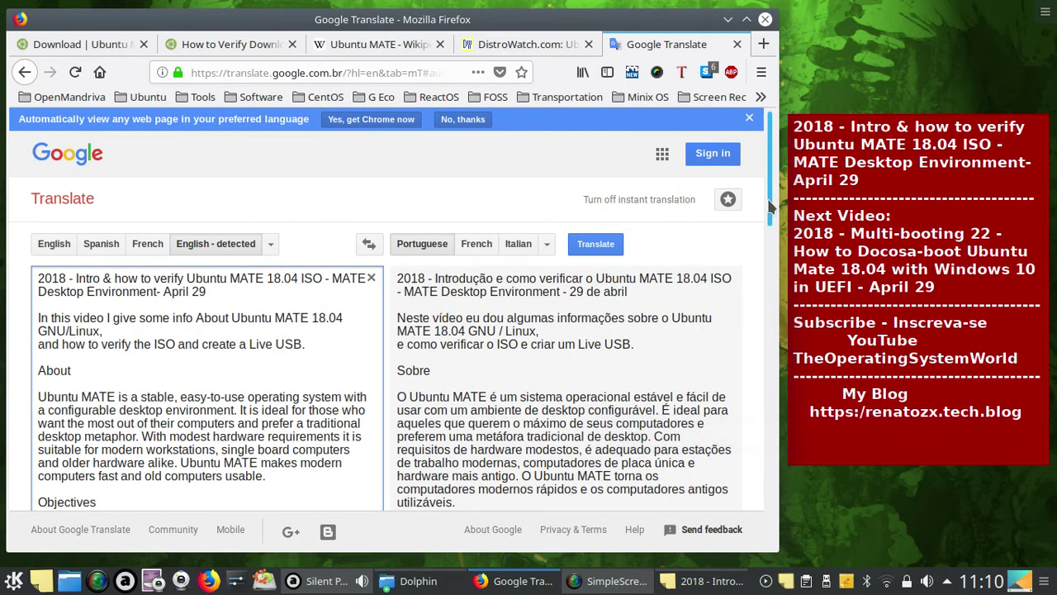
{"action": "left_click_drag", "start_coordinate": [769, 202], "coordinate": [752, 504]}
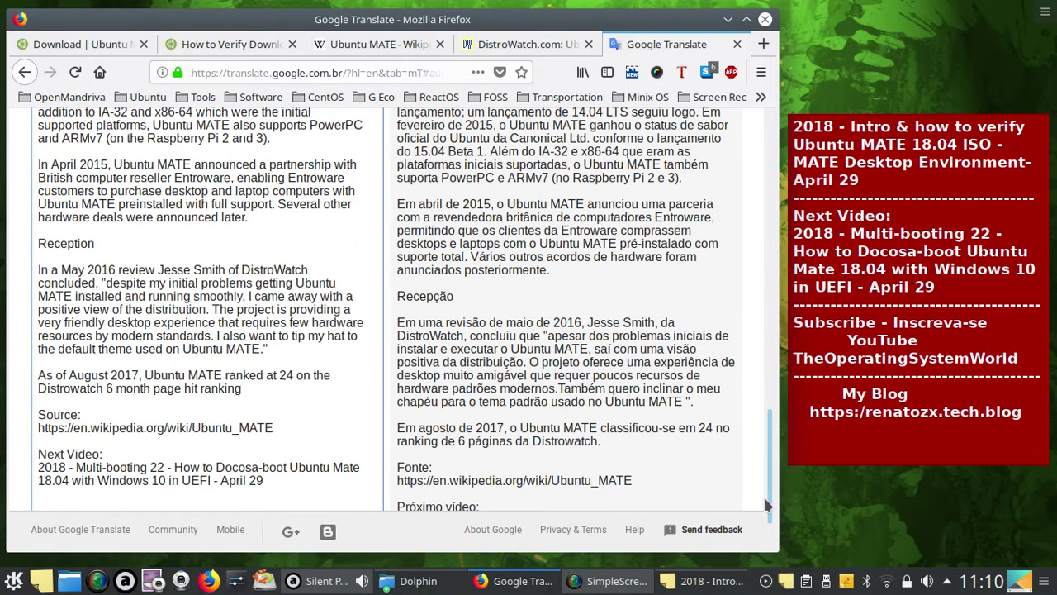
{"action": "scroll", "coordinate": [762, 496], "scroll_direction": "down", "scroll_amount": 2}
{"action": "left_click", "coordinate": [444, 494]}
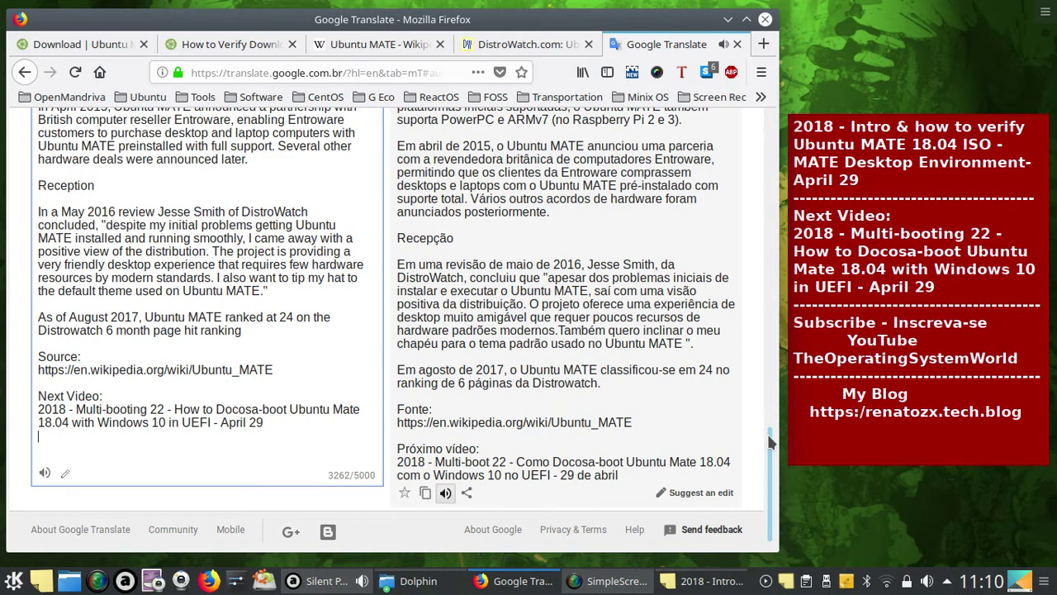
{"action": "left_click", "coordinate": [775, 157]}
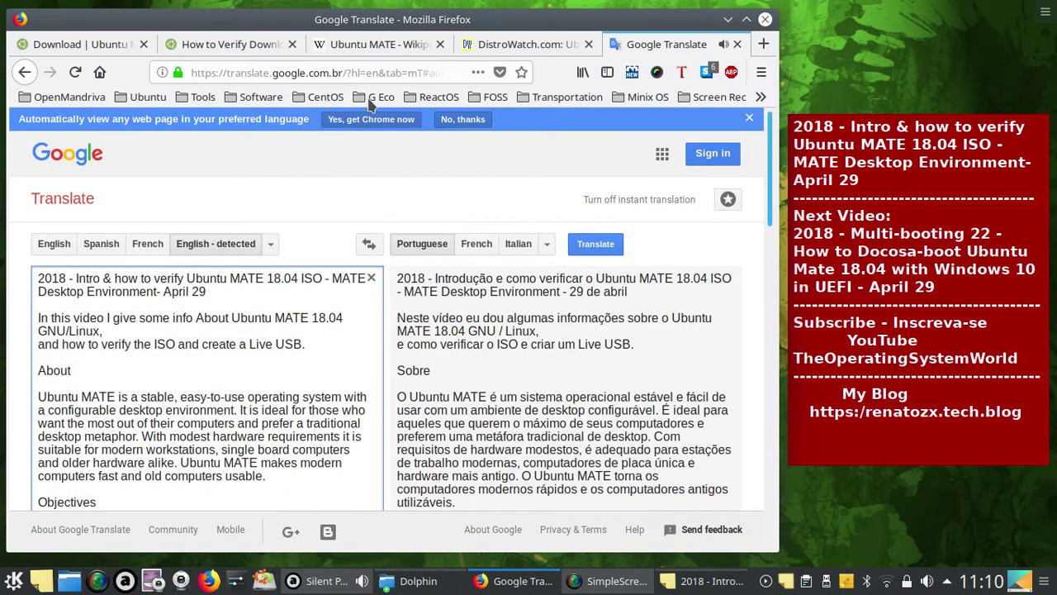
- Revisit the Ubuntu MATE 18.04 LTS download page and switch to the Ubuntu MATE Wikipedia article
{"action": "left_click", "coordinate": [86, 47]}
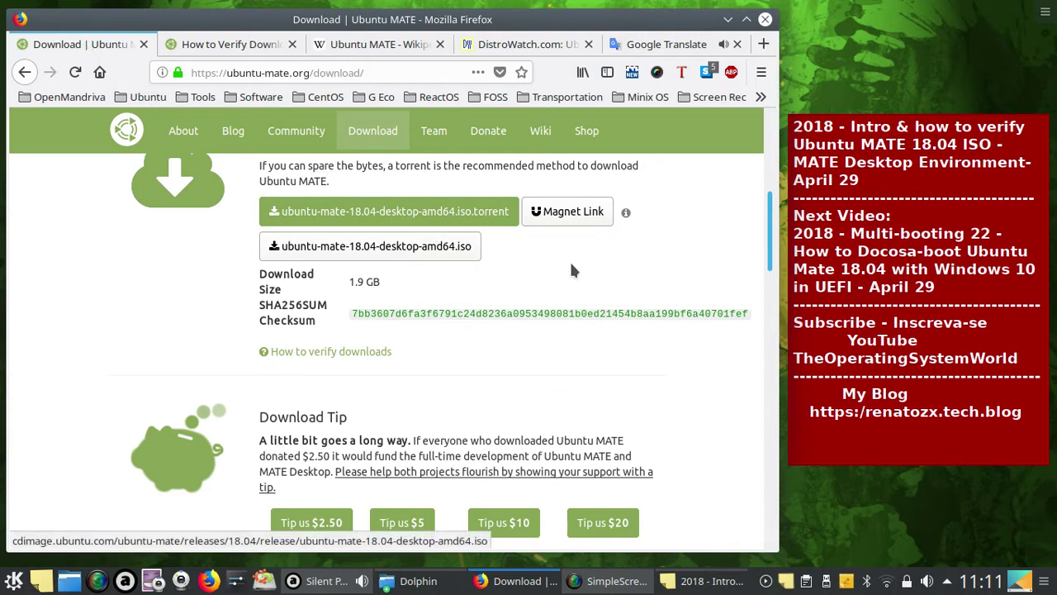
{"action": "left_click_drag", "start_coordinate": [767, 238], "coordinate": [779, 115]}
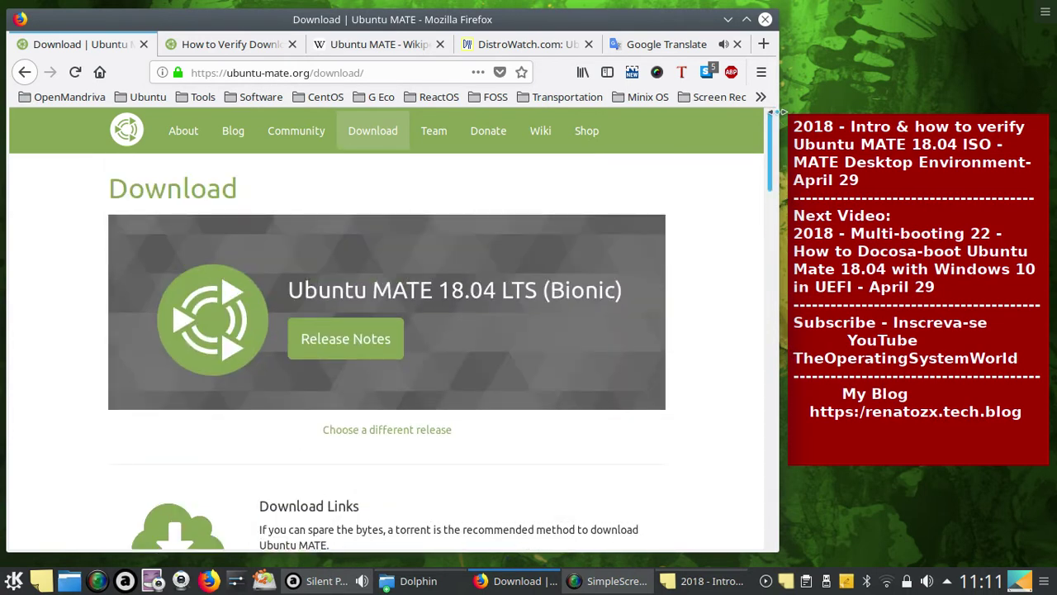
{"action": "left_click", "coordinate": [380, 47]}
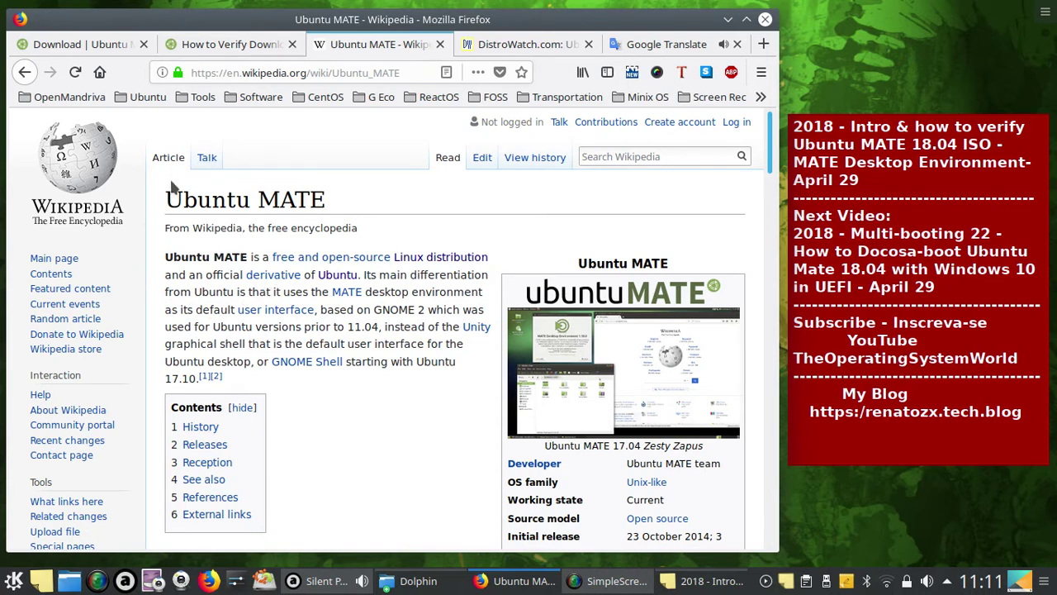
- Find the MD5 File HTML5 hash calculator among the Tools bookmarks and load it in place of the Wikipedia article
{"action": "left_click", "coordinate": [200, 97]}
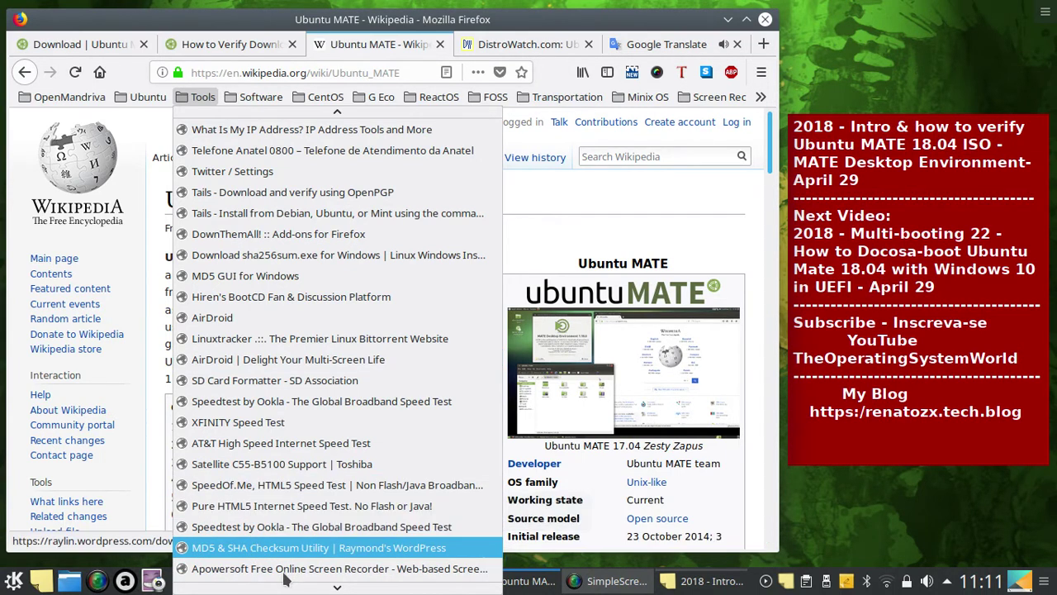
{"action": "scroll", "coordinate": [281, 569], "scroll_direction": "down", "scroll_amount": 3}
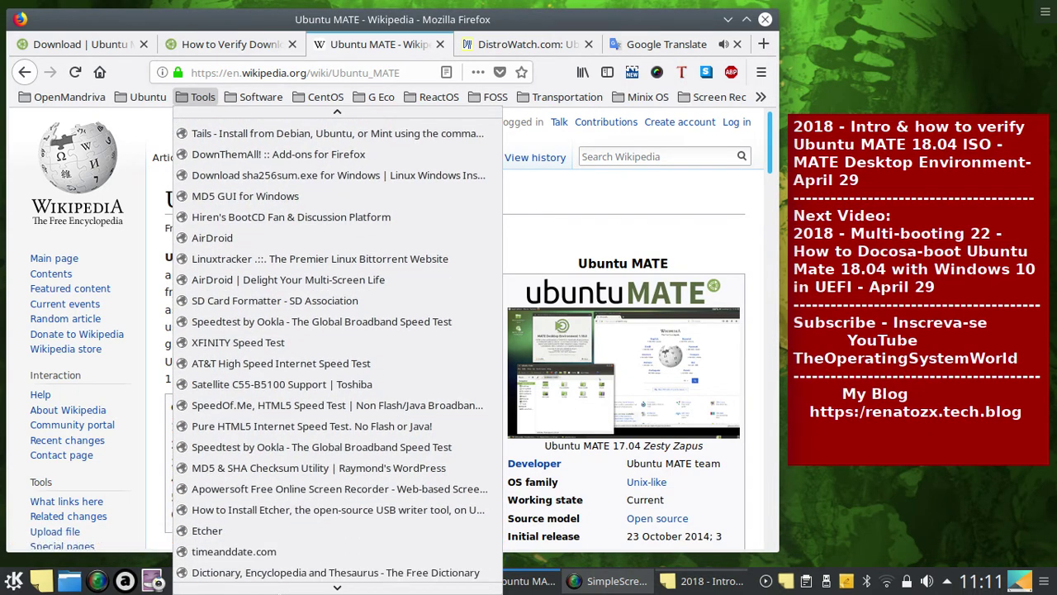
{"action": "scroll", "coordinate": [330, 347], "scroll_direction": "down", "scroll_amount": 5}
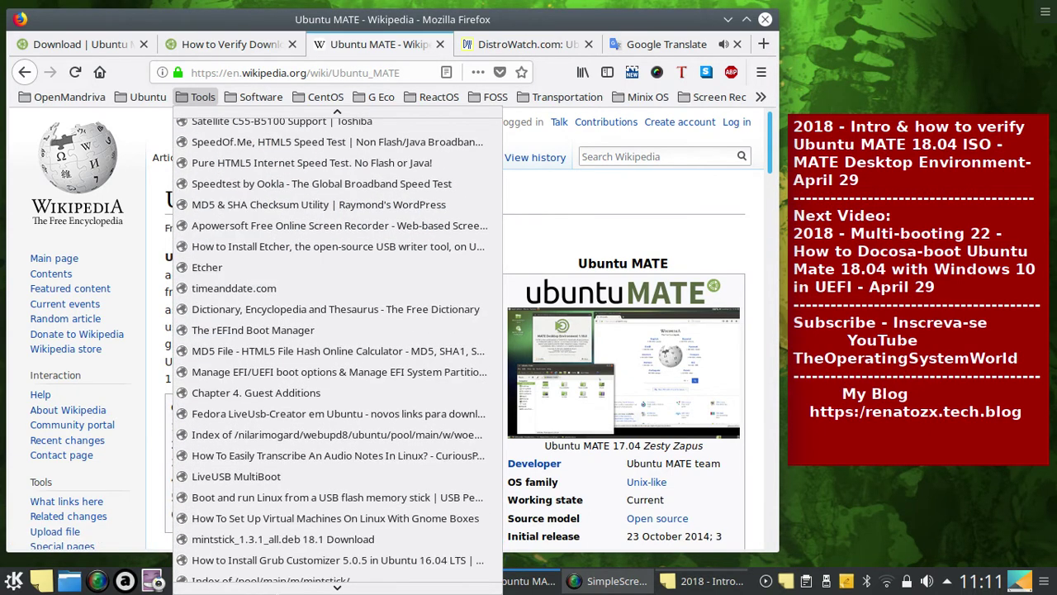
{"action": "scroll", "coordinate": [330, 347], "scroll_direction": "down", "scroll_amount": 3}
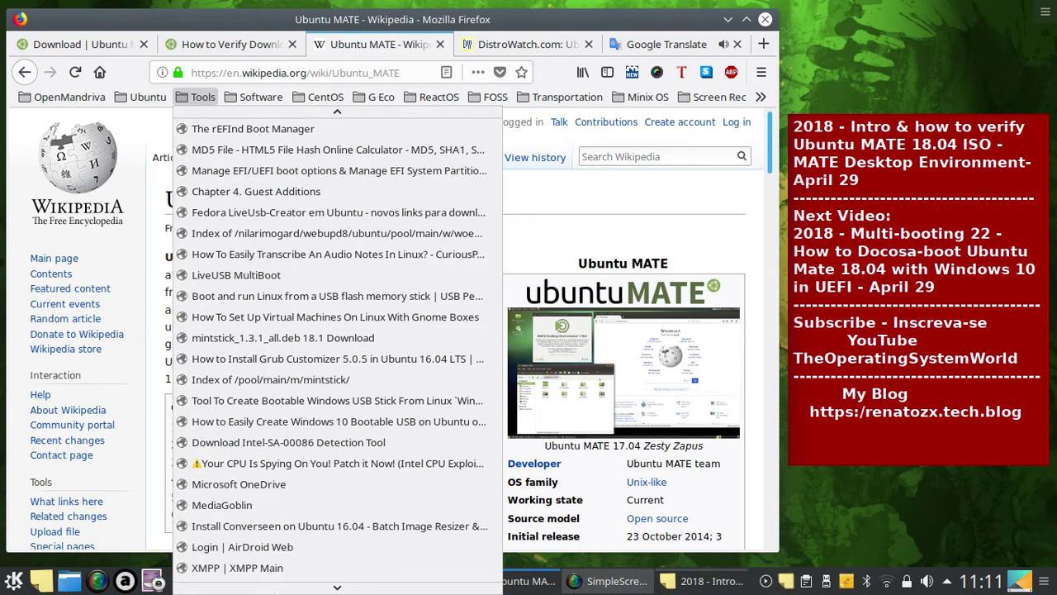
{"action": "scroll", "coordinate": [330, 347], "scroll_direction": "down", "scroll_amount": 2}
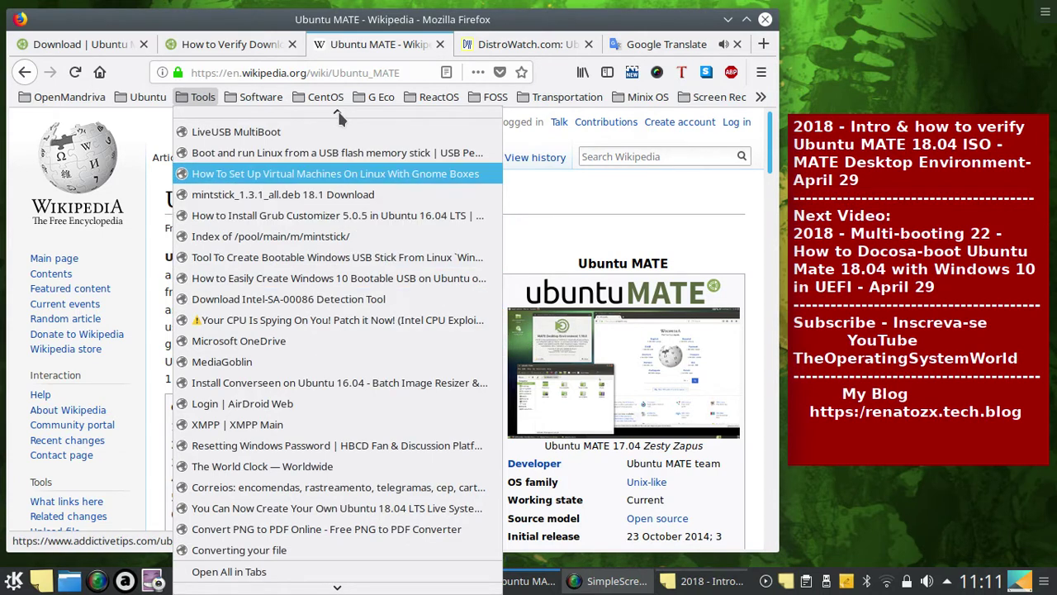
{"action": "scroll", "coordinate": [338, 112], "scroll_direction": "up", "scroll_amount": 3}
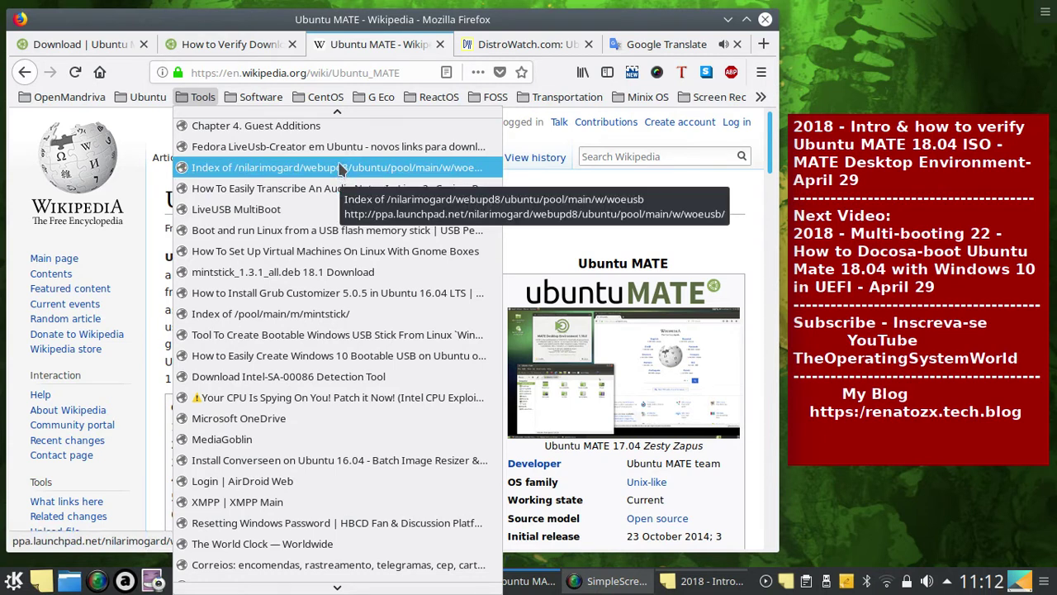
{"action": "scroll", "coordinate": [337, 144], "scroll_direction": "up", "scroll_amount": 1}
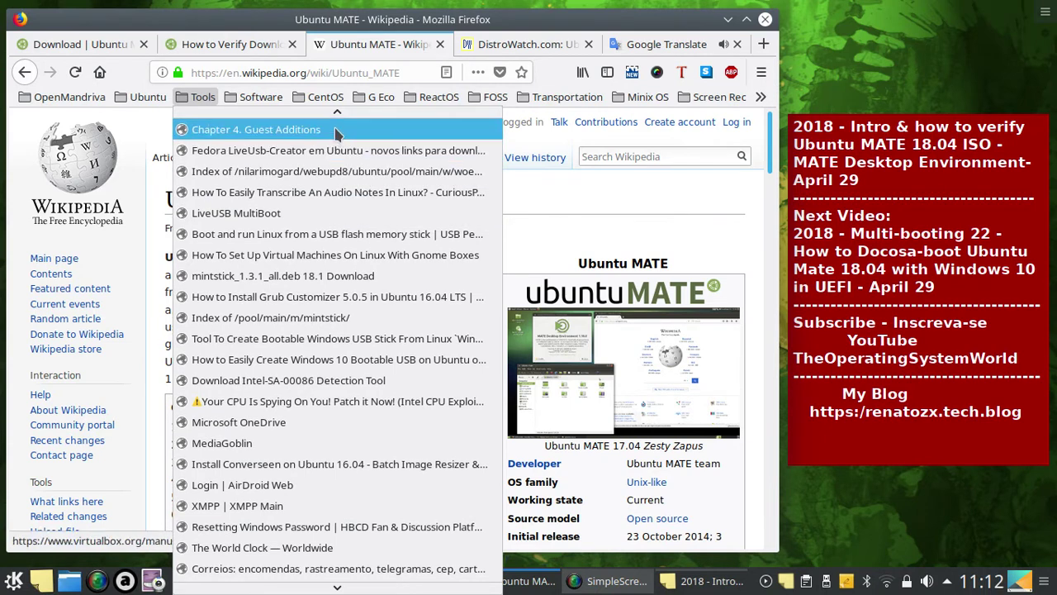
{"action": "scroll", "coordinate": [335, 120], "scroll_direction": "up", "scroll_amount": 5}
{"action": "scroll", "coordinate": [335, 120], "scroll_direction": "up", "scroll_amount": 1}
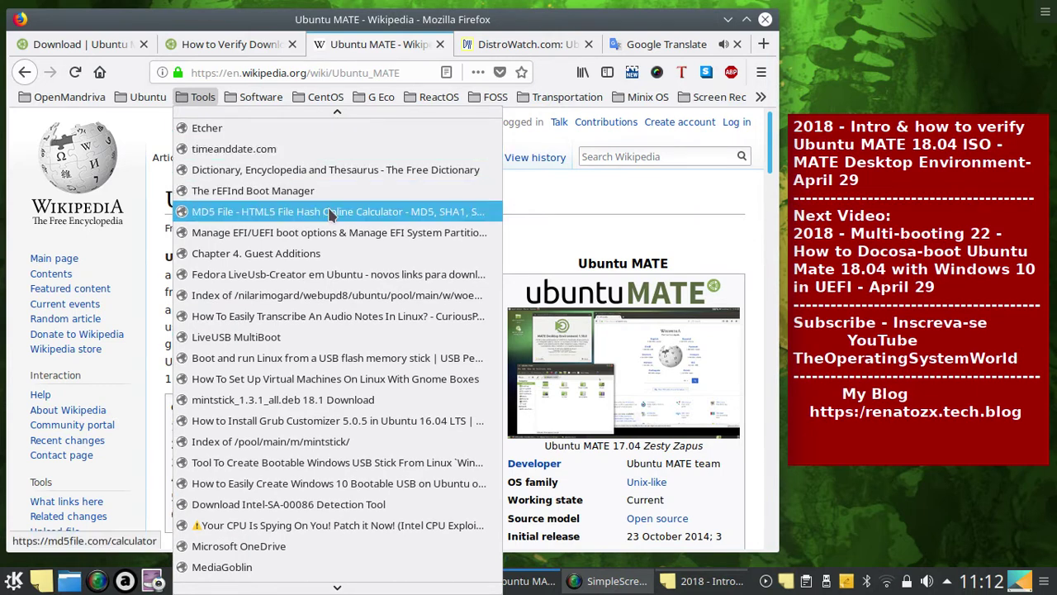
{"action": "key", "text": "Escape"}
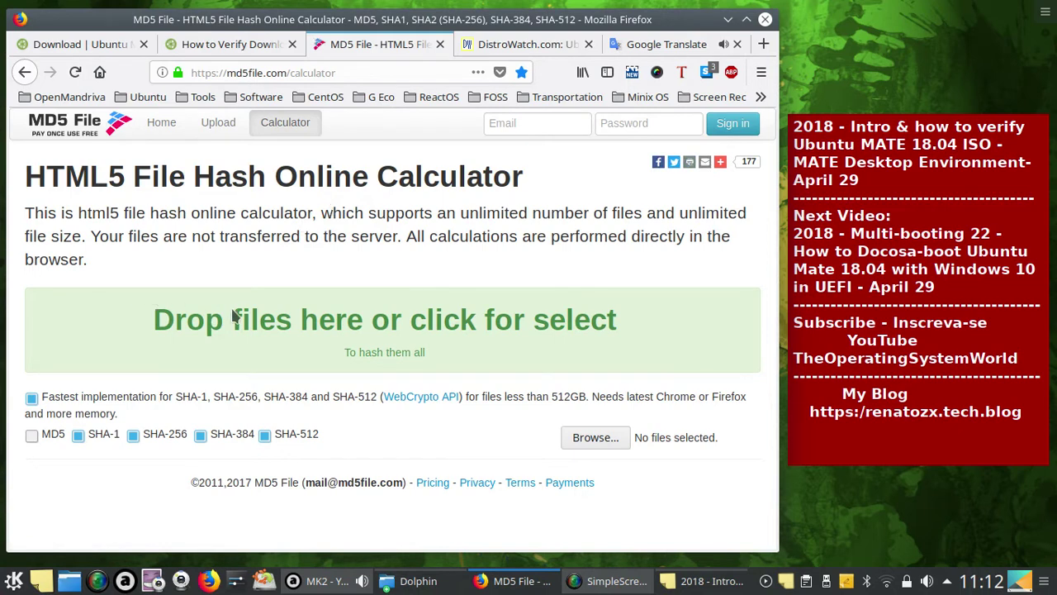
- Limit the hash calculation to SHA-256 by turning off SHA-1, SHA-384 and SHA-512
{"action": "left_click", "coordinate": [77, 435]}
{"action": "left_click", "coordinate": [200, 435]}
{"action": "left_click", "coordinate": [265, 436]}
- Start choosing a file to hash and browse the GT500Lin drive to GNU+Linux Verified ISO/Ubuntu Based/Ubuntu/UbuntuMATE
{"action": "left_click", "coordinate": [477, 326]}
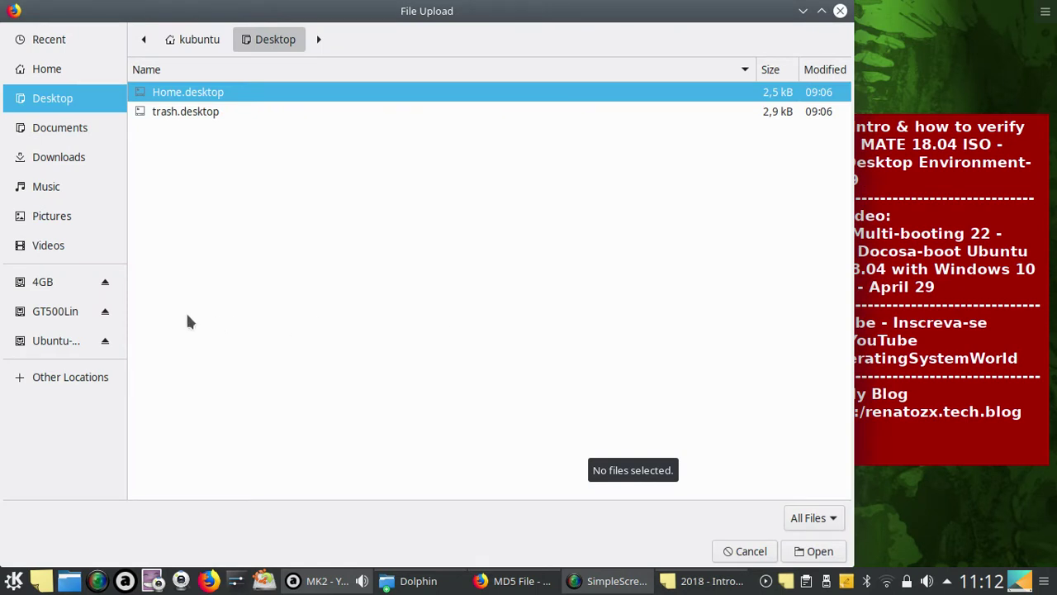
{"action": "left_click", "coordinate": [49, 310]}
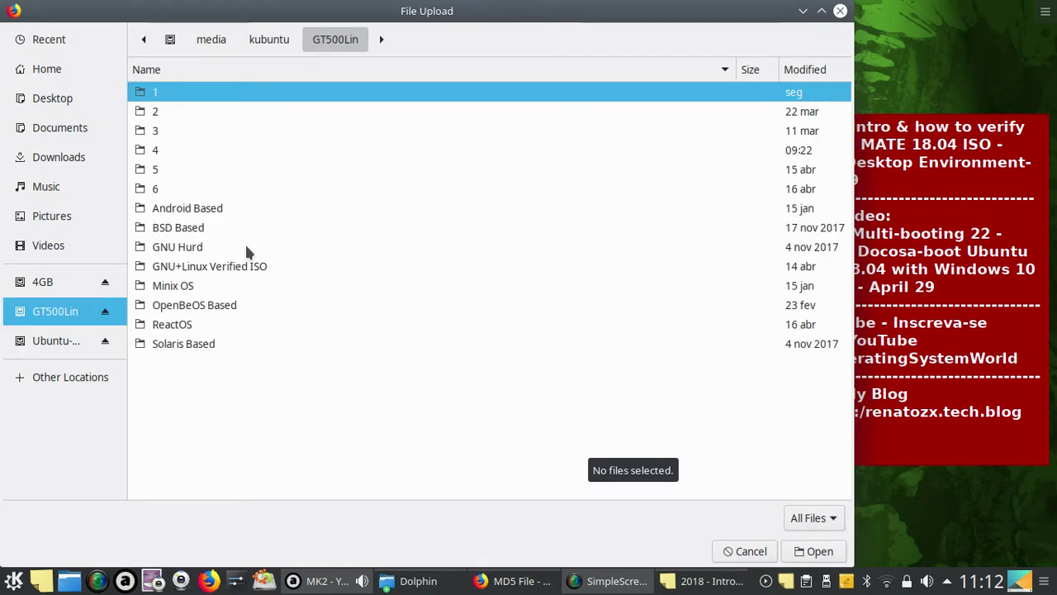
{"action": "left_click", "coordinate": [206, 265]}
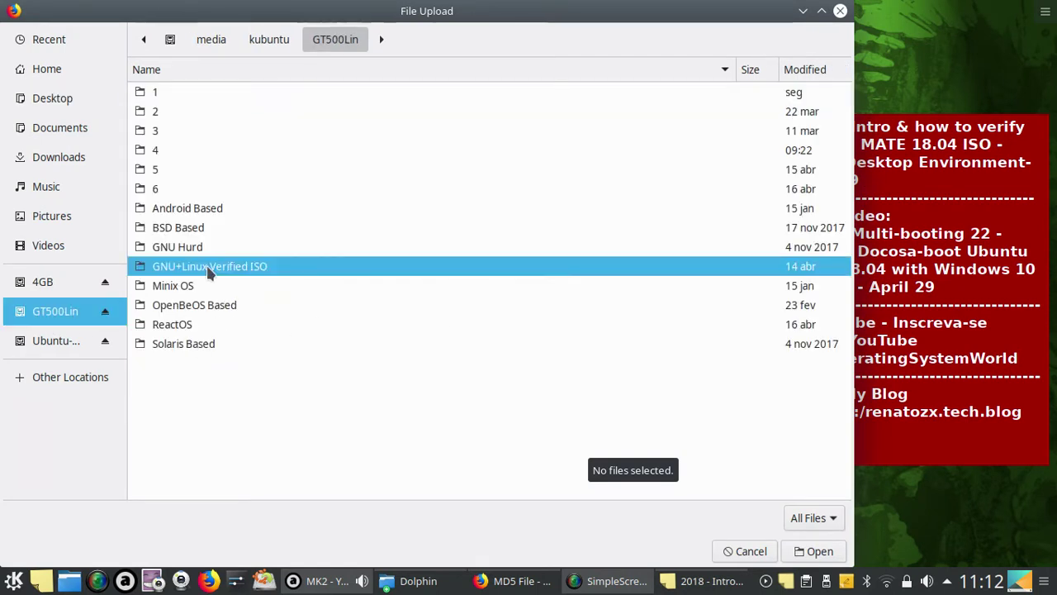
{"action": "double_click", "coordinate": [252, 266]}
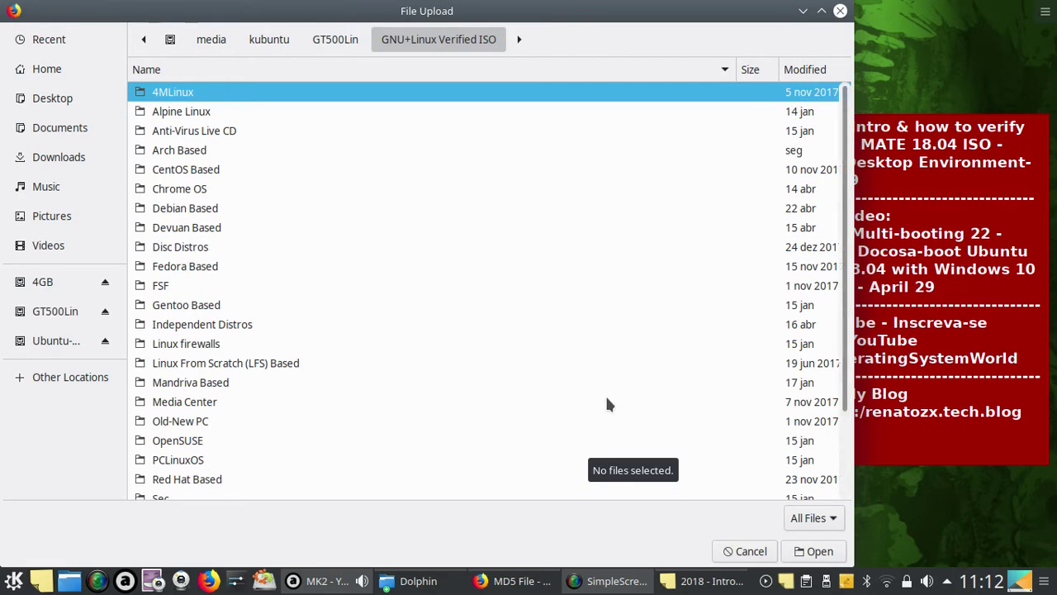
{"action": "left_click_drag", "start_coordinate": [845, 402], "coordinate": [846, 493]}
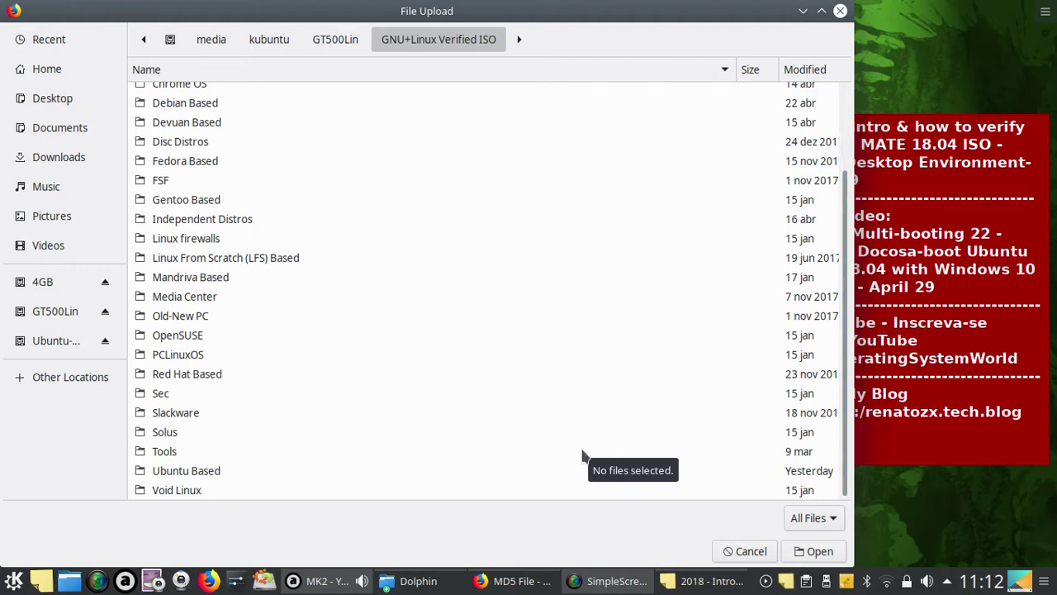
{"action": "double_click", "coordinate": [210, 470]}
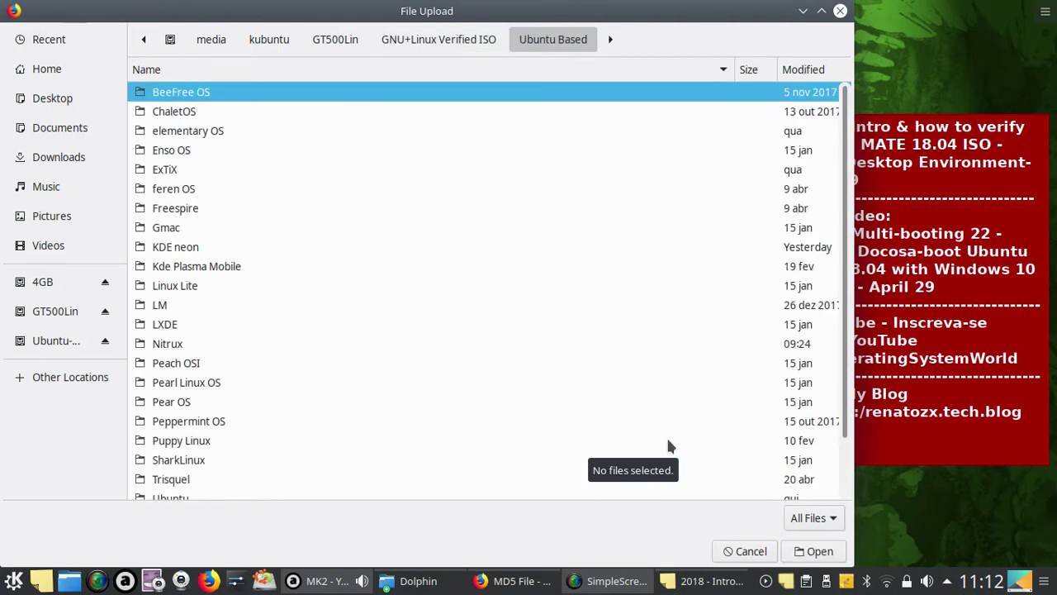
{"action": "scroll", "coordinate": [844, 434], "scroll_direction": "down", "scroll_amount": 2}
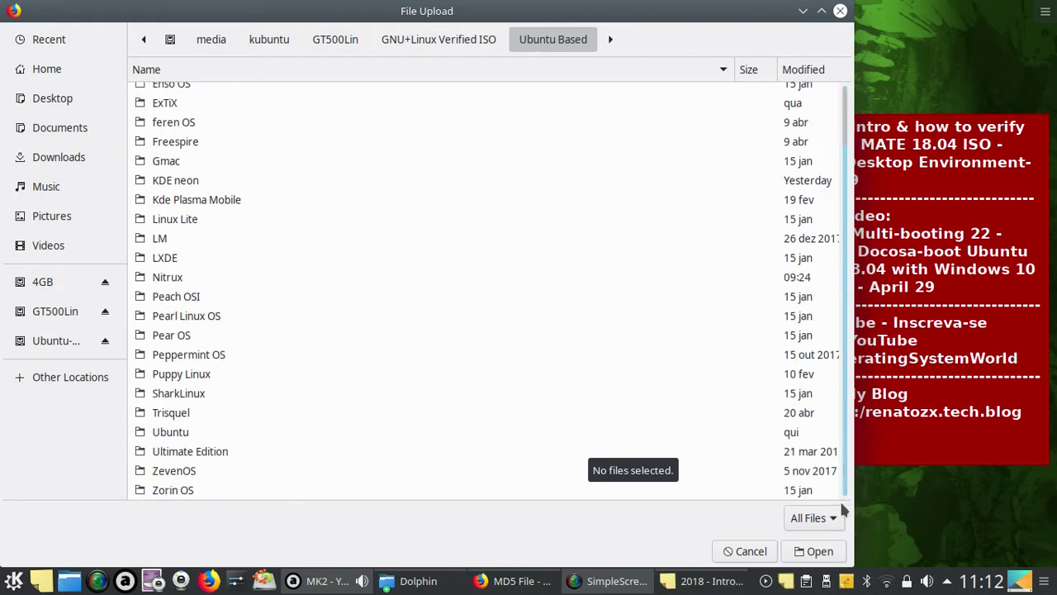
{"action": "double_click", "coordinate": [170, 432]}
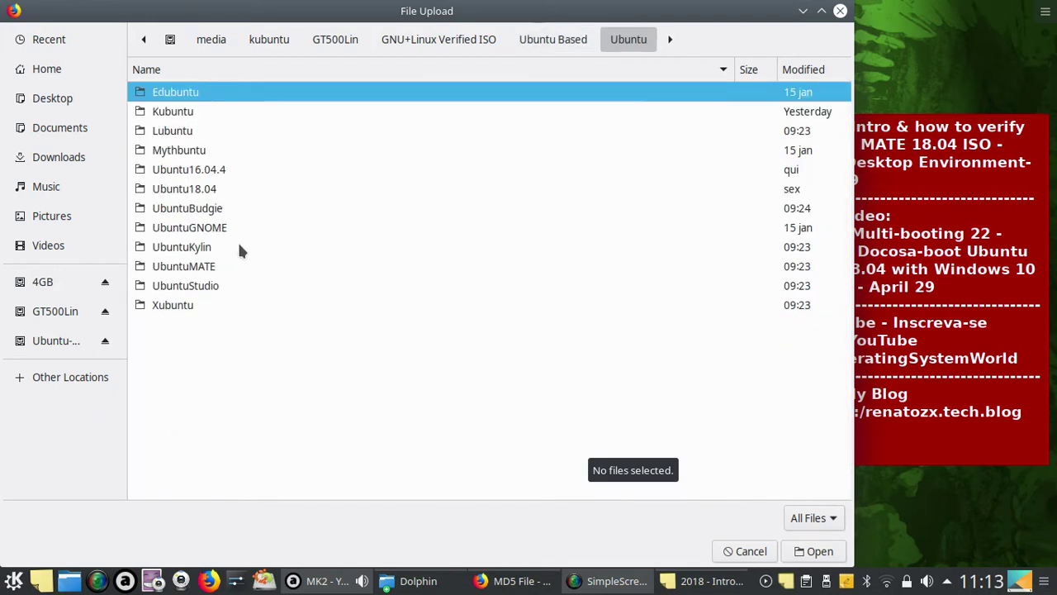
{"action": "double_click", "coordinate": [206, 271]}
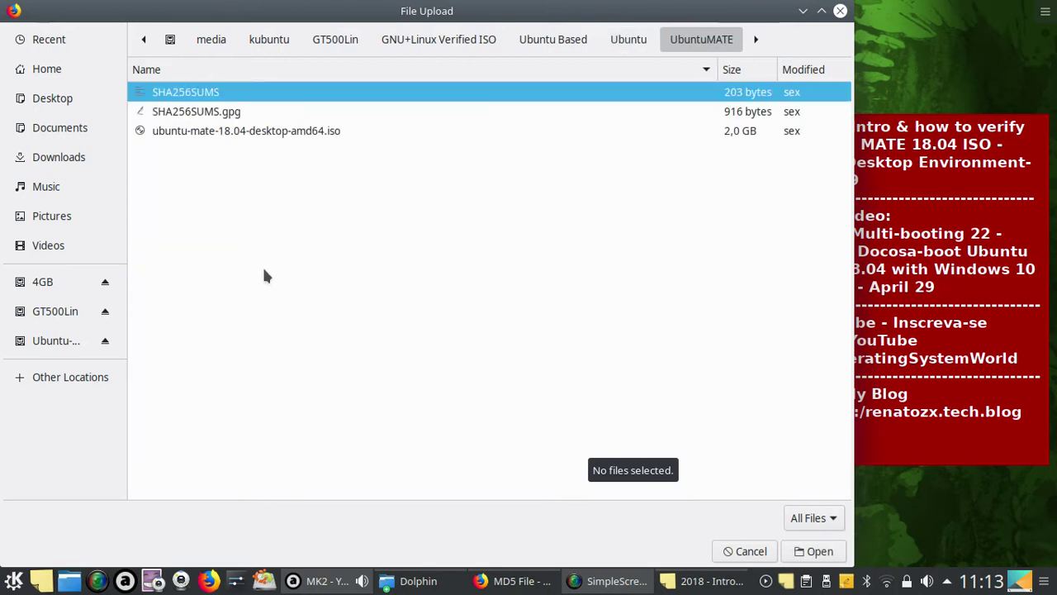
- Load ubuntu-mate-18.04-desktop-amd64.iso into the hash calculator and bring its SHA-256 calculation into view
{"action": "left_click", "coordinate": [271, 132]}
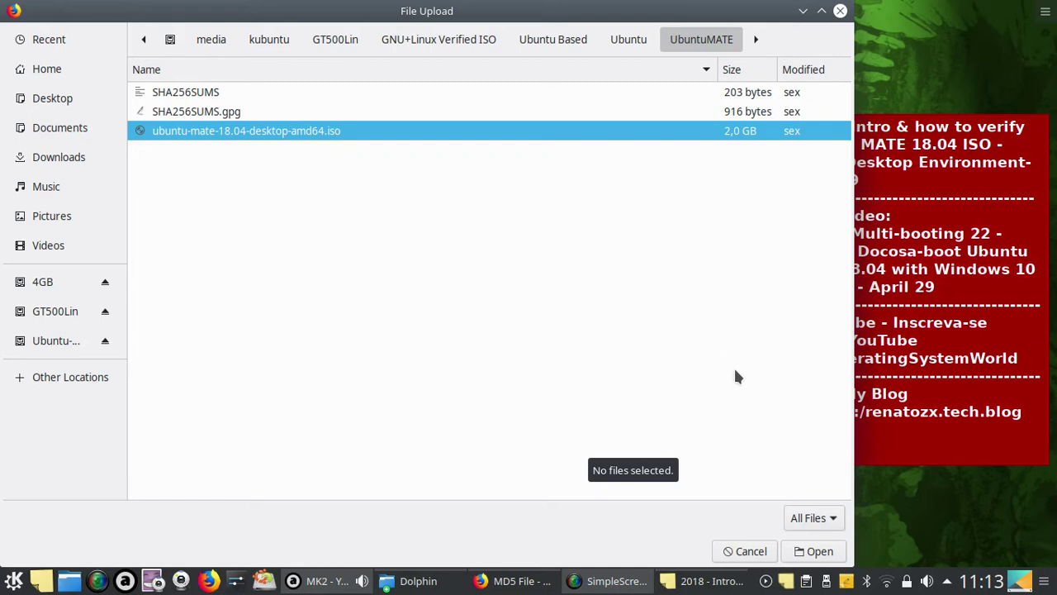
{"action": "left_click", "coordinate": [820, 551]}
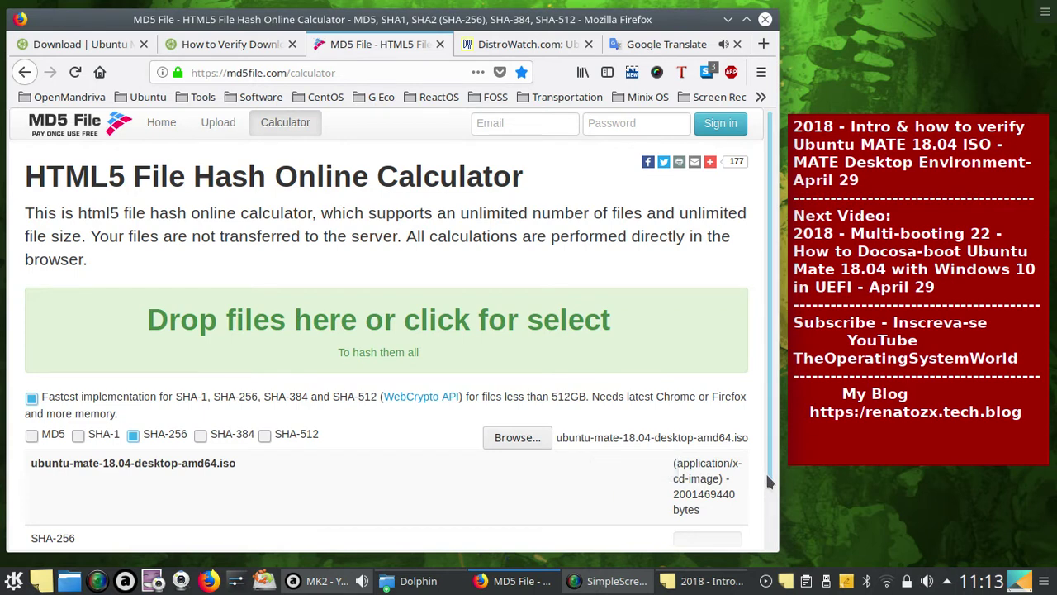
{"action": "scroll", "coordinate": [768, 491], "scroll_direction": "down", "scroll_amount": 1}
{"action": "left_click_drag", "start_coordinate": [768, 490], "coordinate": [777, 550]}
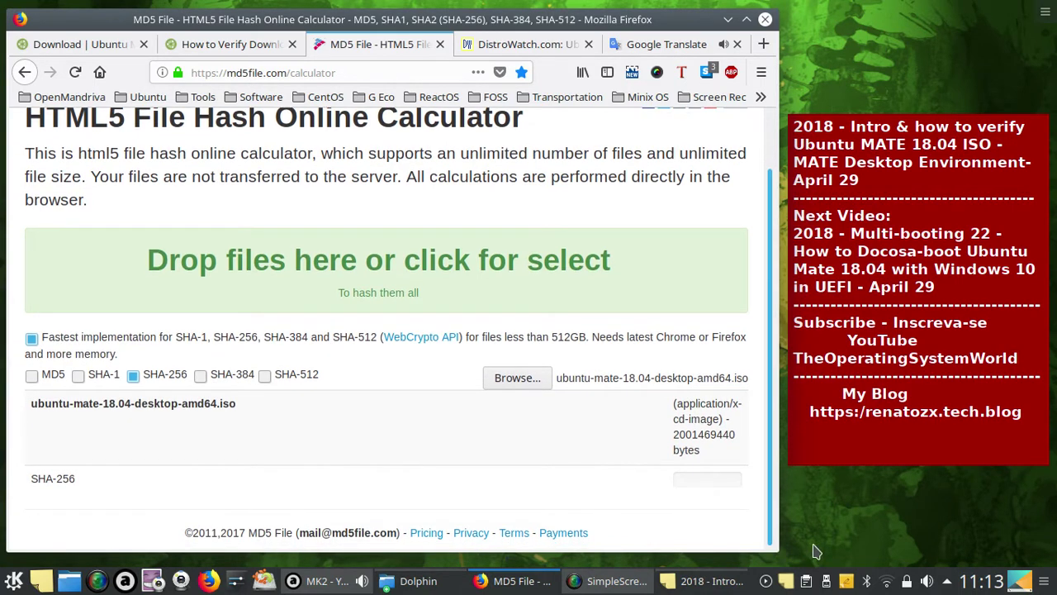